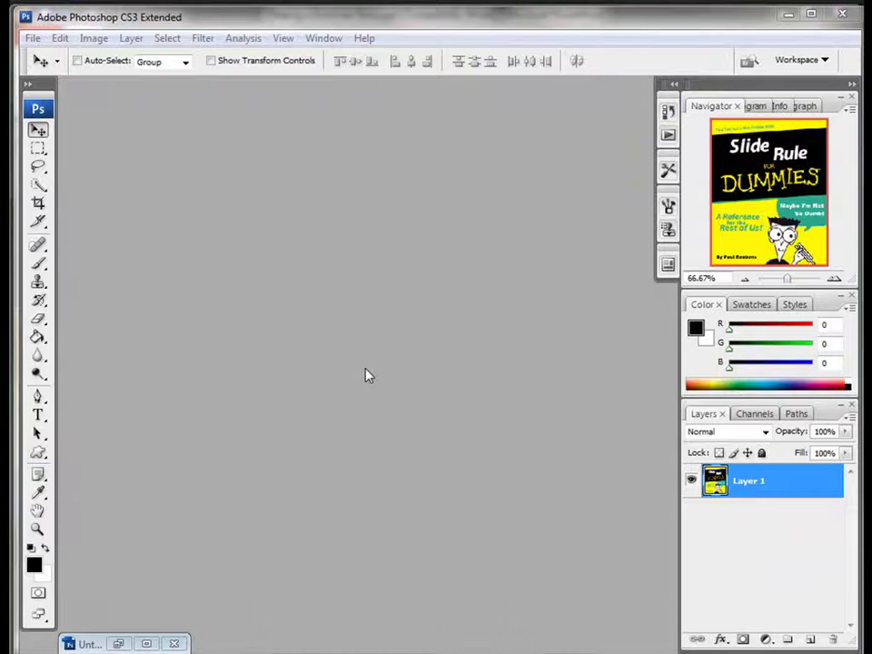
- Create a new transparent 1104 × 1417 pixel document at 72 pixels/inch
click(33, 40)
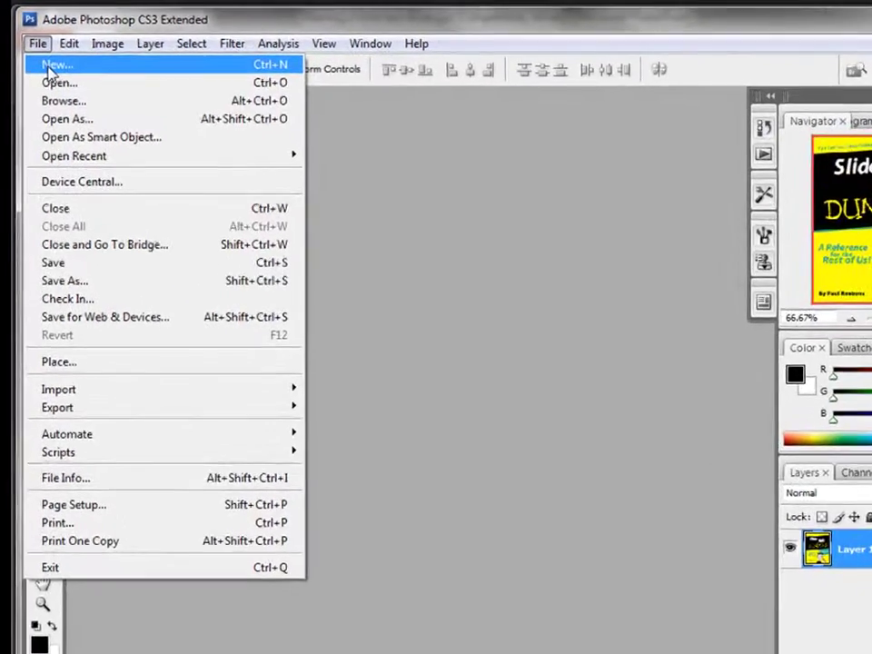
click(37, 56)
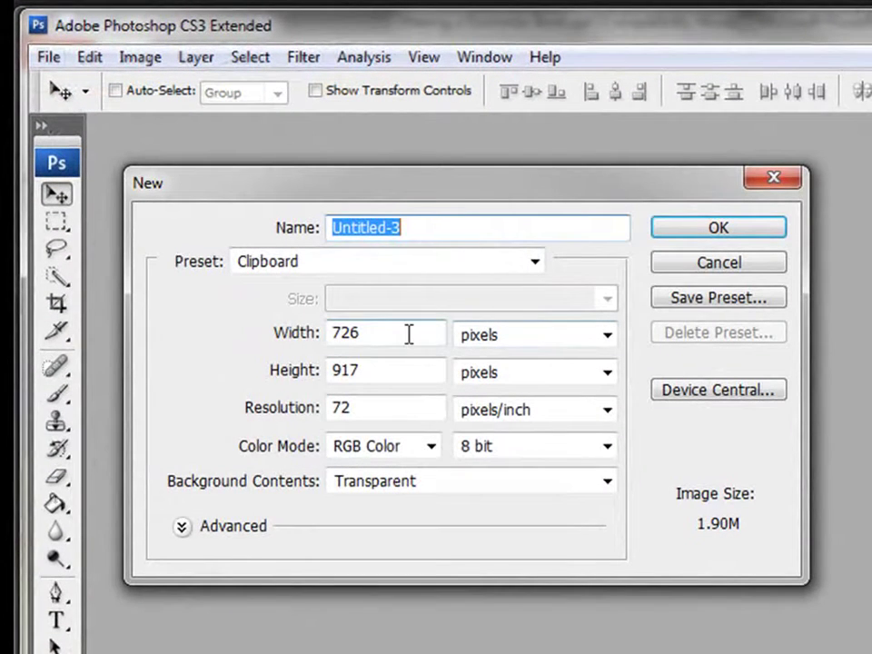
double_click(409, 334)
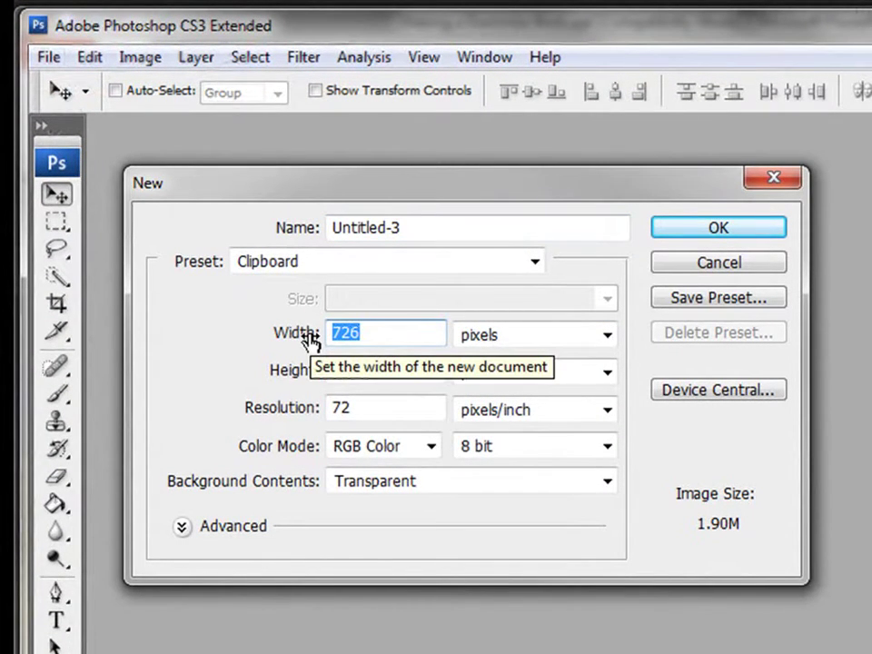
click(383, 337)
click(317, 343)
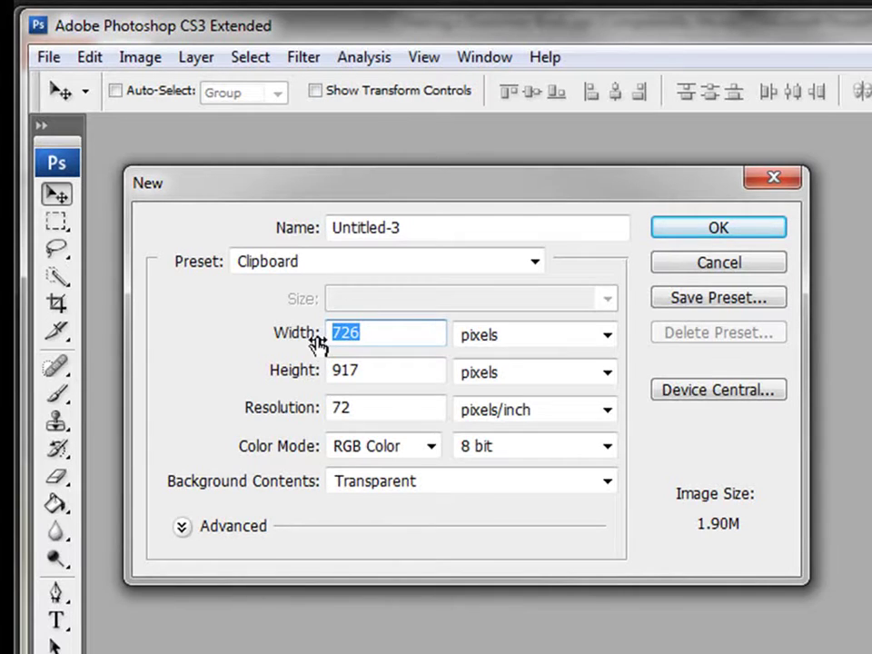
text(1104)
key(Tab)
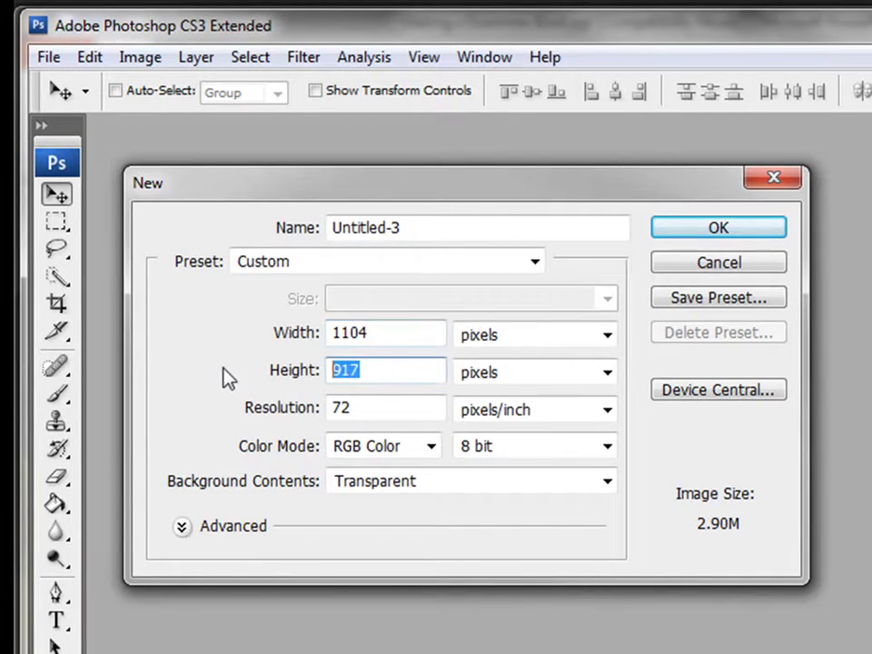
text(14)
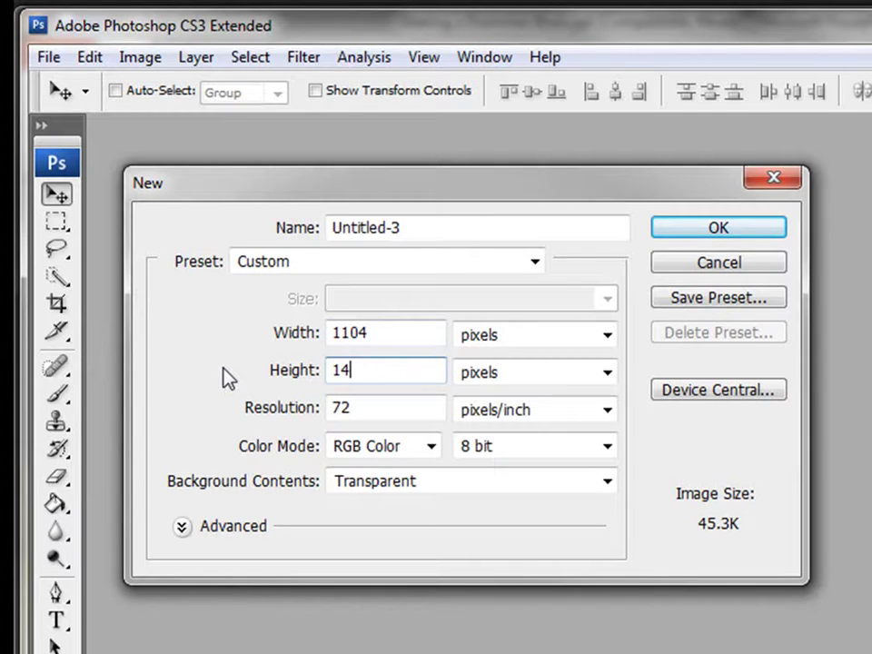
text(17)
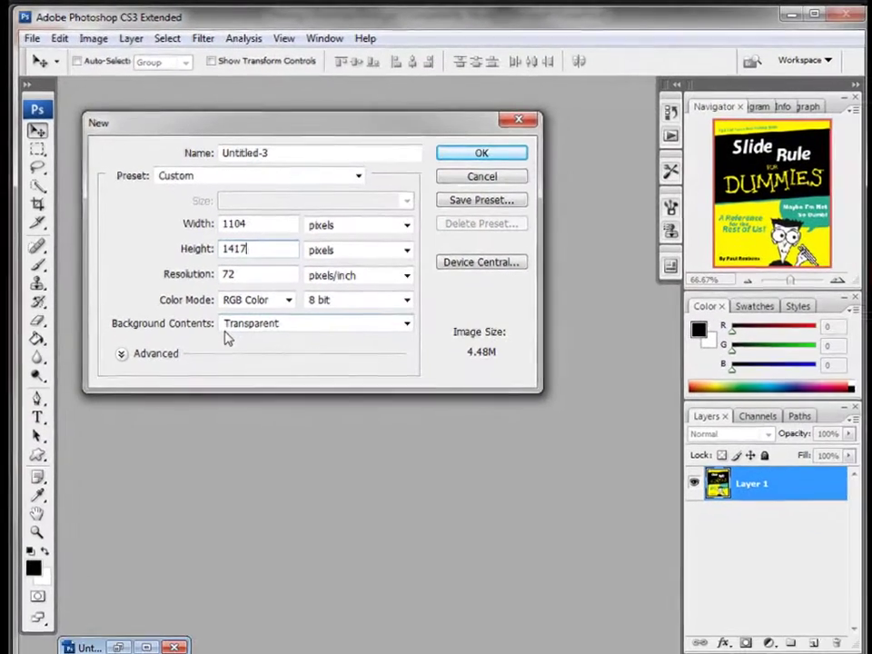
click(485, 154)
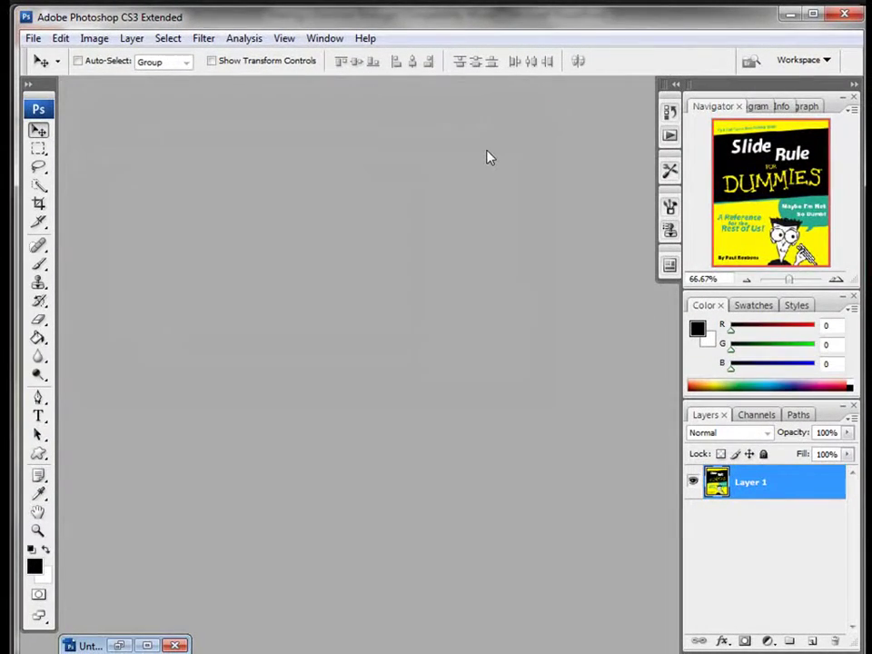
- Bring back the reference cover and sample its yellow (R255 G246 B3) as the foreground colour
drag(420, 231, 402, 178)
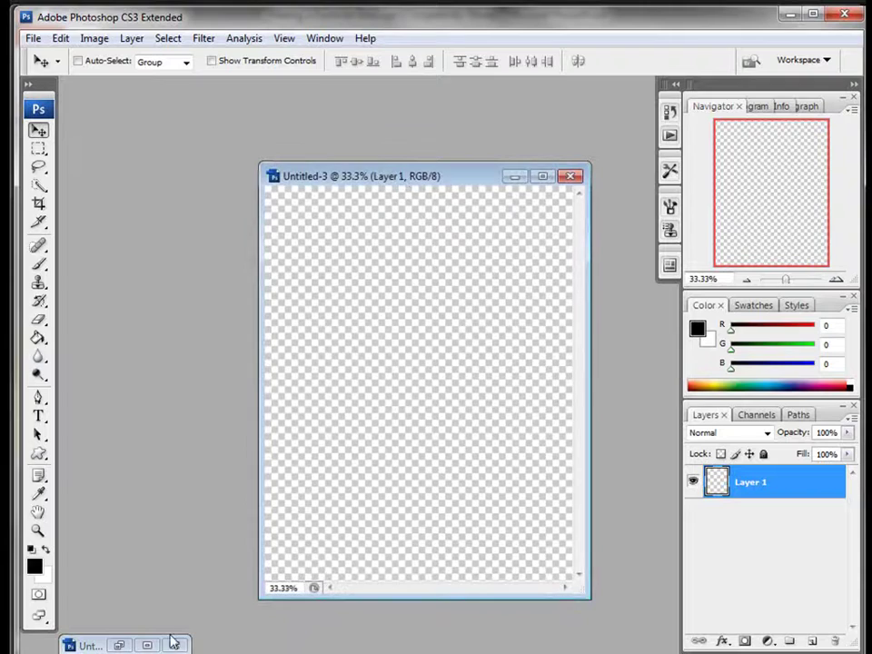
click(120, 644)
mouse_move(368, 90)
mouse_down()
mouse_move(354, 93)
mouse_move(360, 166)
mouse_move(364, 109)
mouse_move(461, 76)
mouse_move(372, 91)
mouse_up()
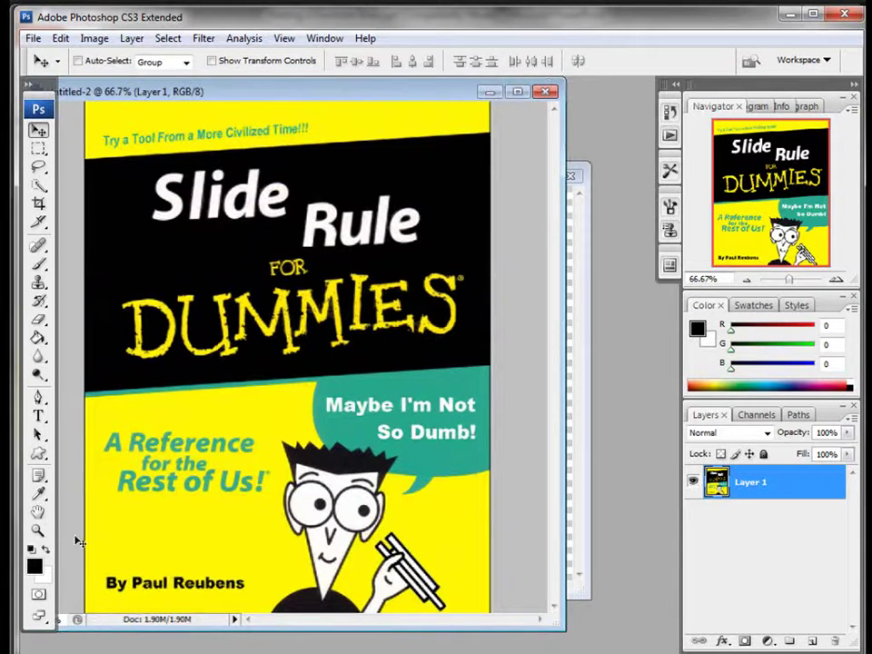
click(38, 494)
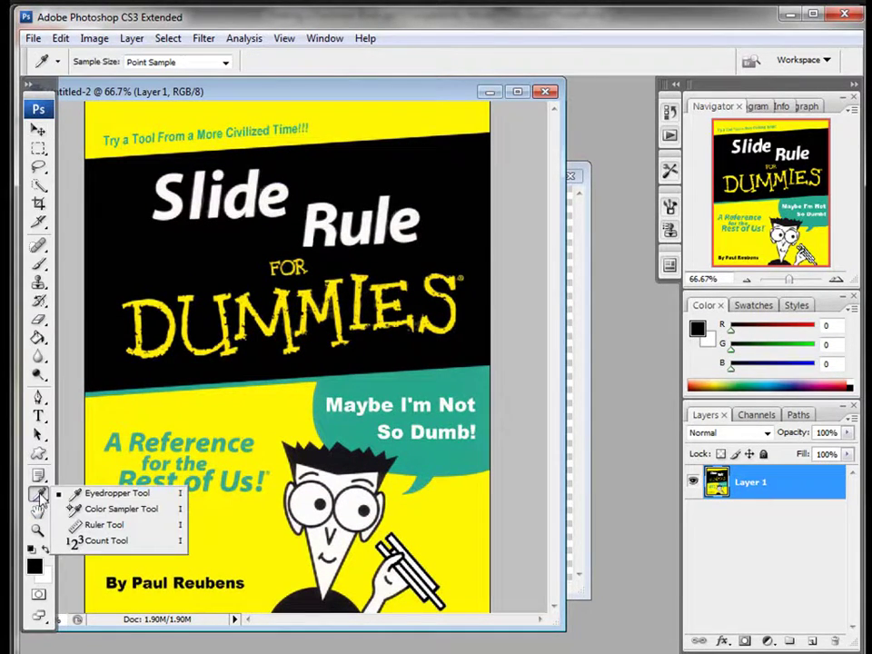
click(262, 414)
click(260, 416)
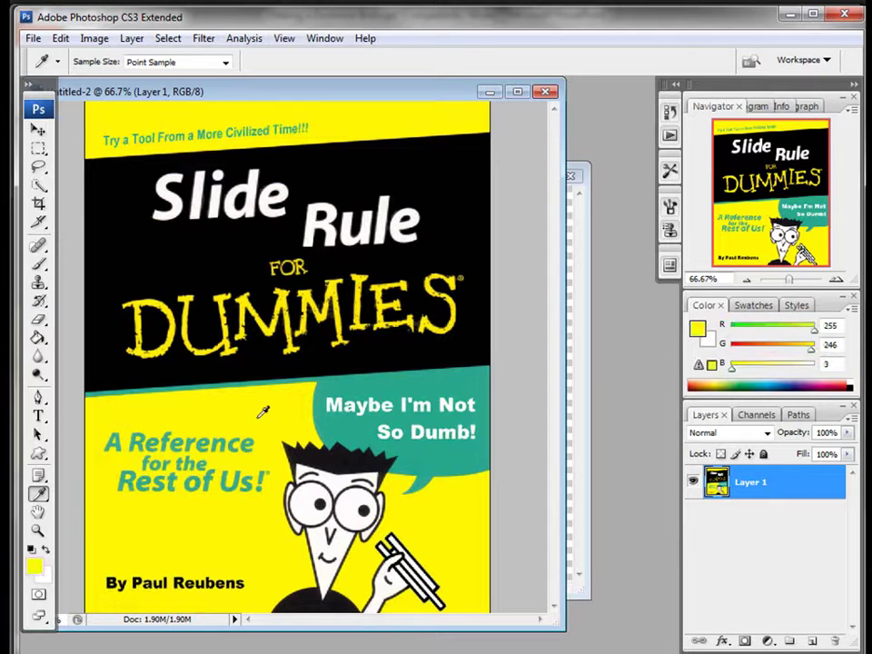
- Minimize the reference cover and fill the new canvas with the sampled yellow
click(489, 92)
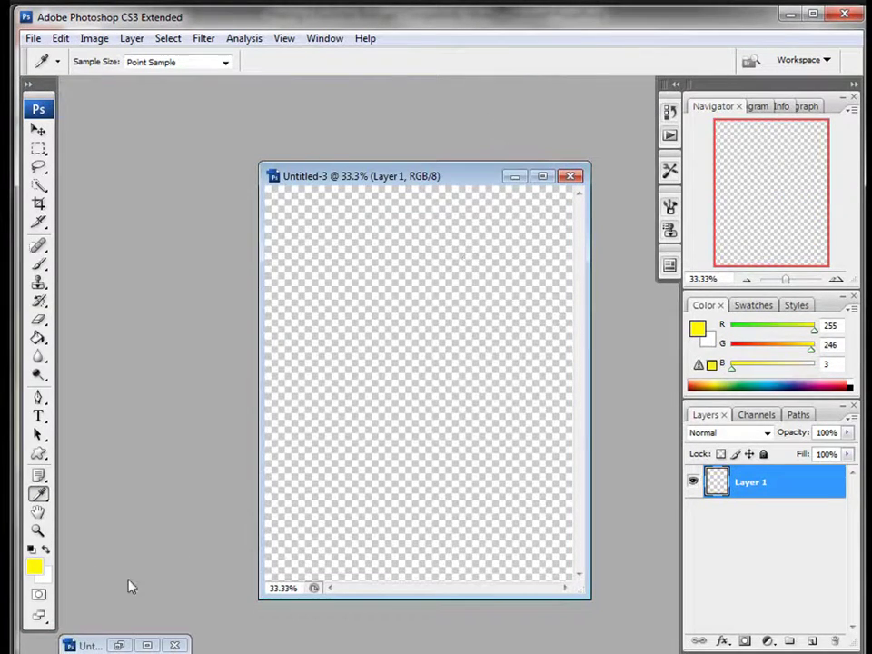
click(38, 338)
click(270, 303)
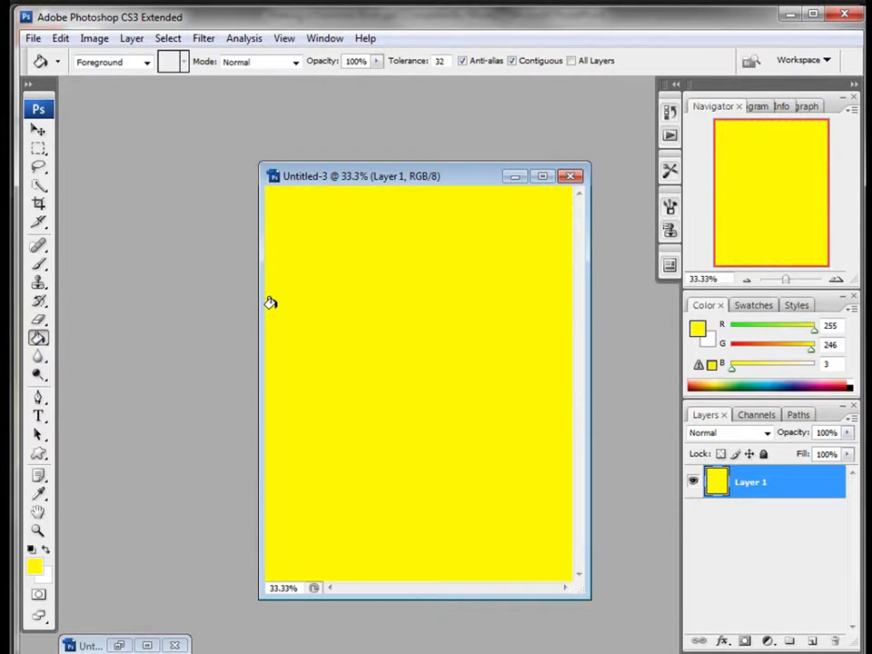
- Fit the canvas on screen and rename Layer 1 to BG
click(285, 39)
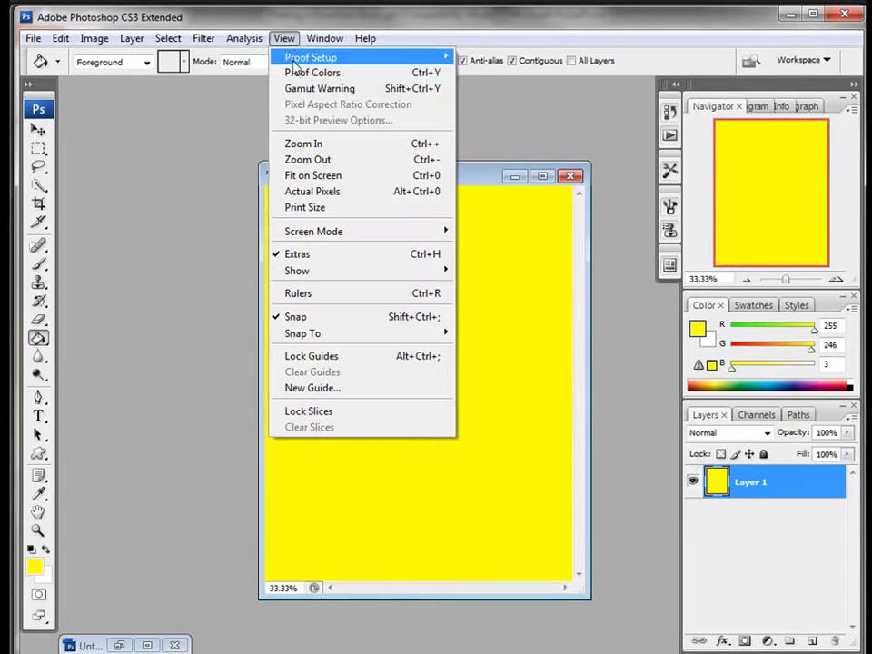
click(298, 176)
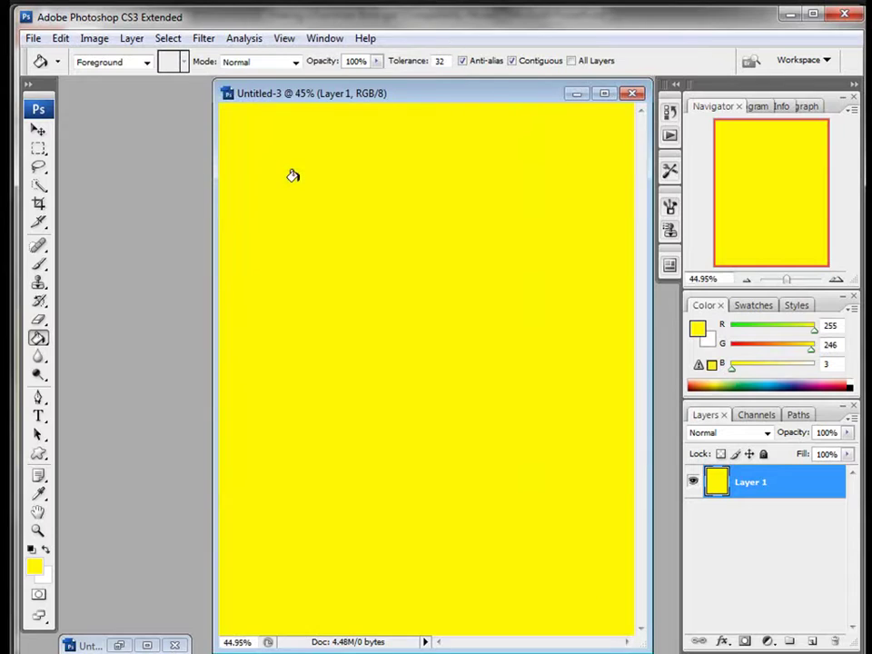
double_click(752, 484)
text(B)
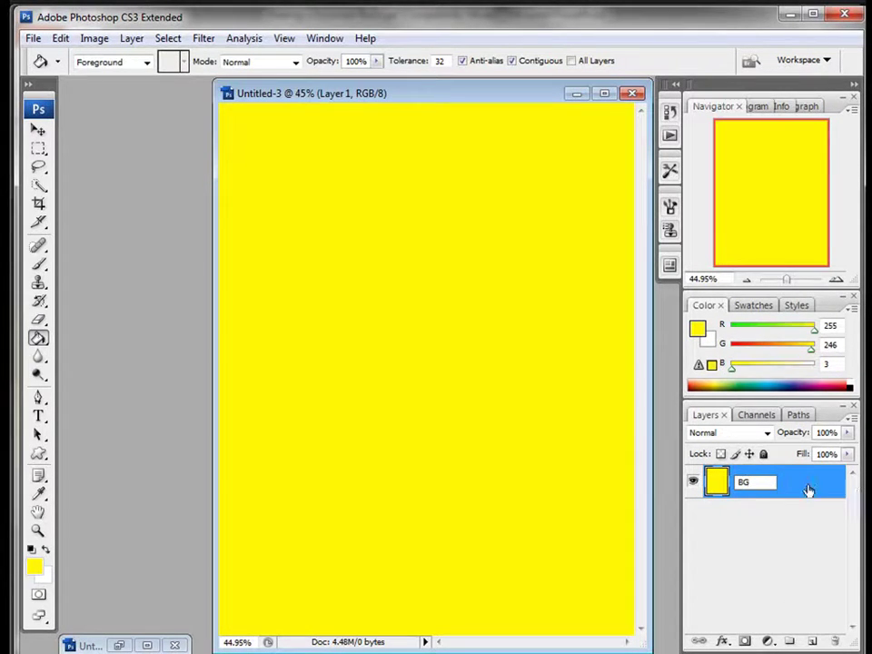
text(G)
key(Return)
- Add a new empty layer above BG named Header
click(812, 641)
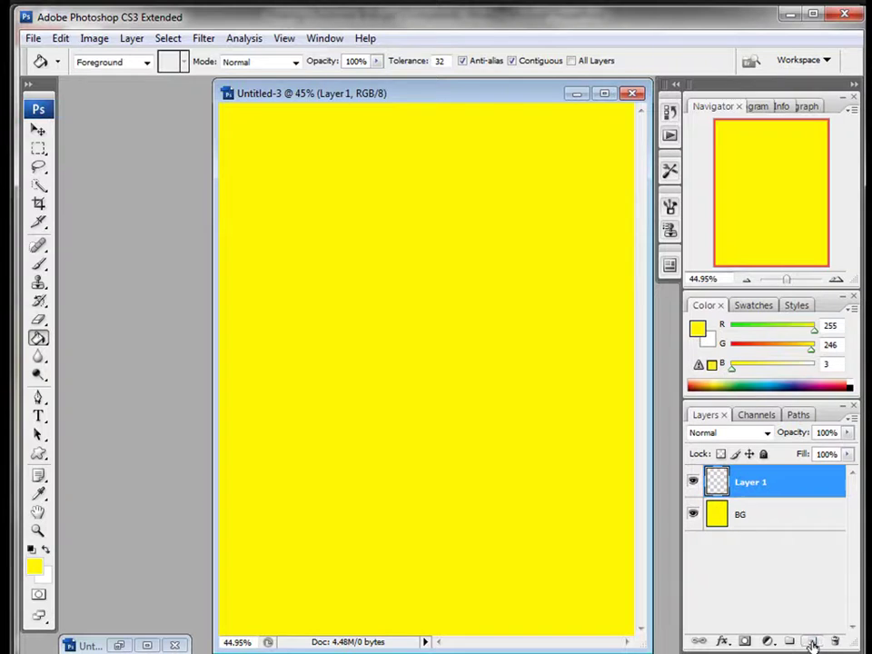
double_click(755, 478)
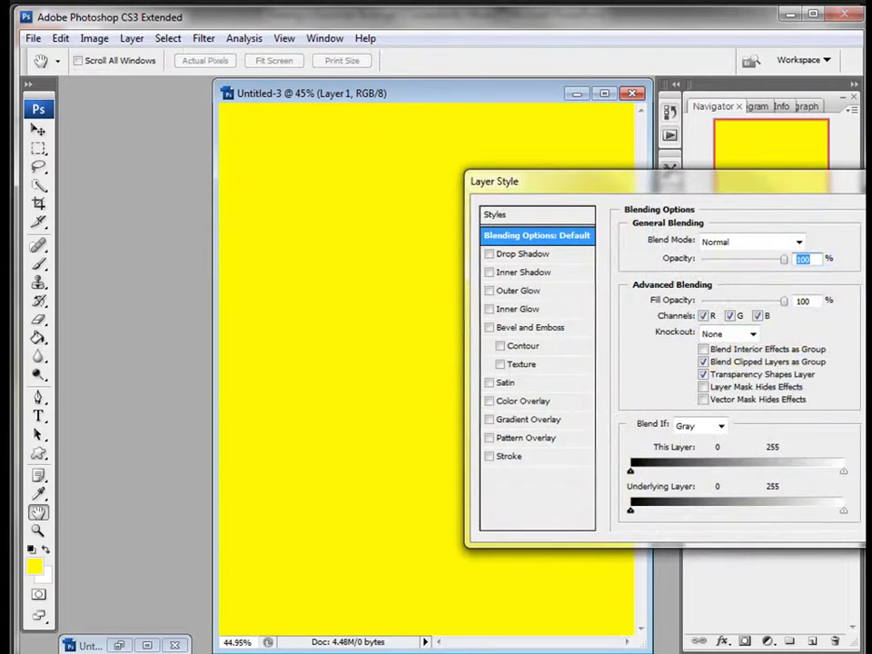
key(Escape)
double_click(749, 481)
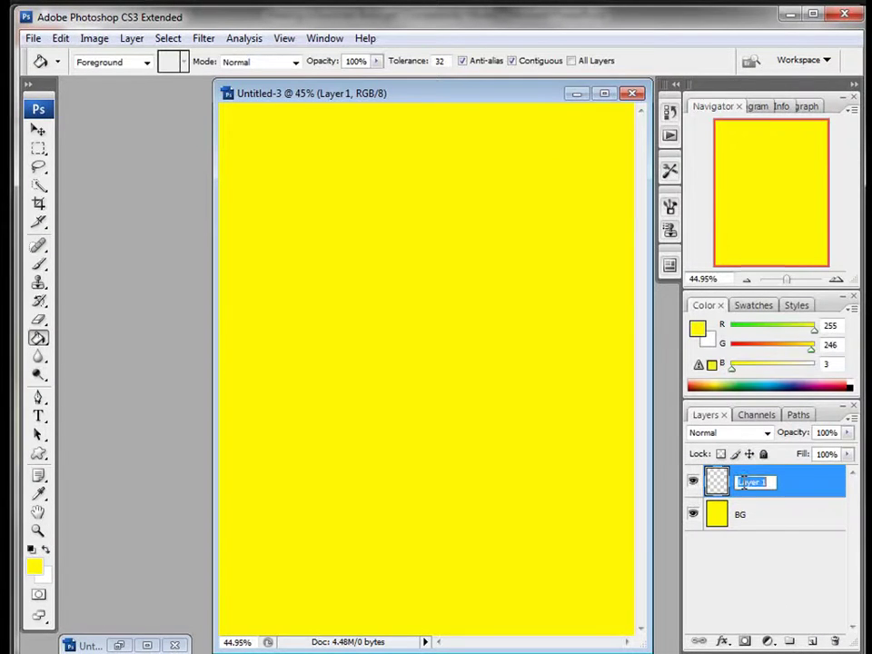
text(Header)
key(Return)
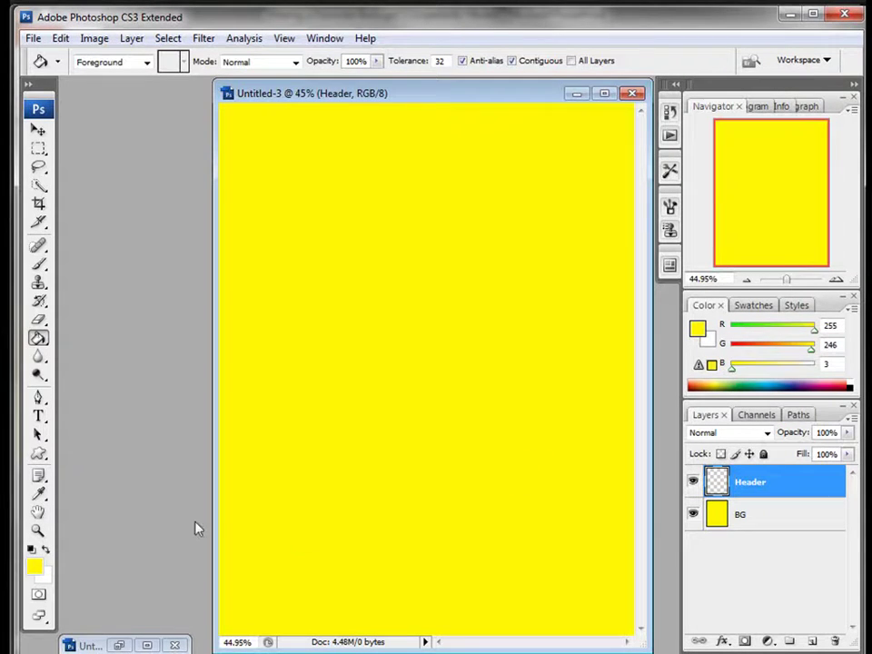
click(38, 149)
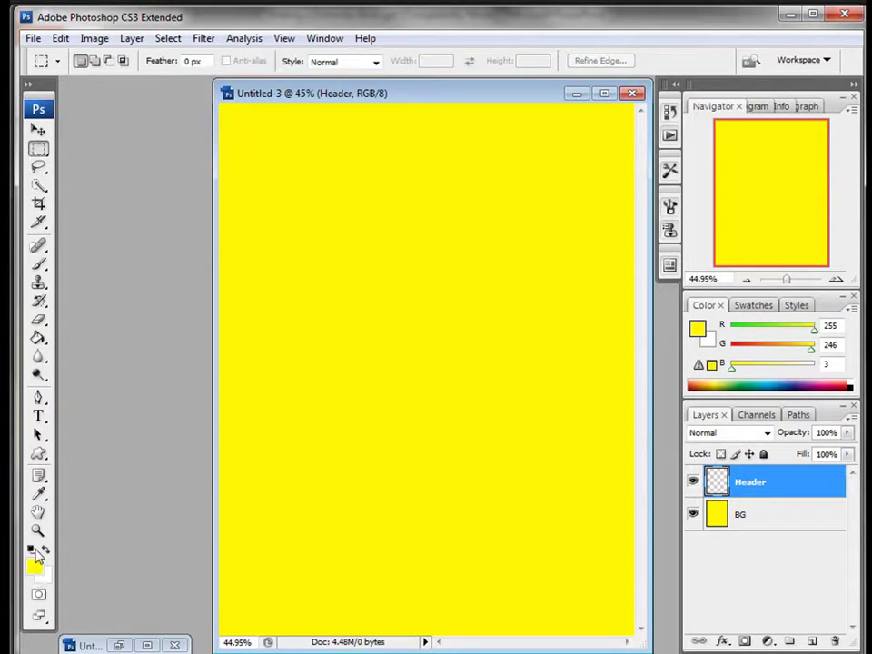
- Select a wide band across the upper canvas and fill it with black
click(32, 550)
drag(220, 168, 679, 362)
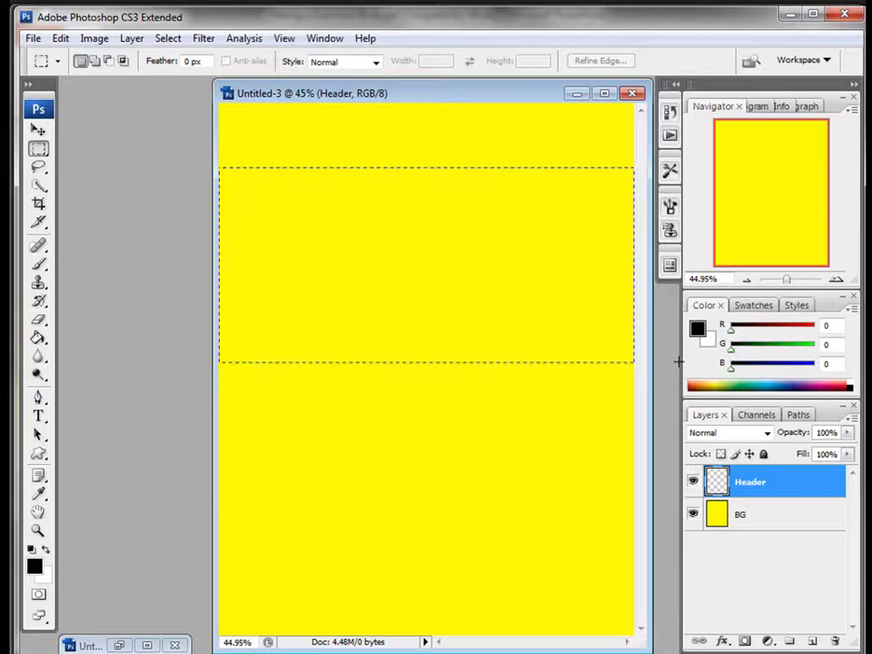
drag(679, 362, 680, 361)
click(36, 343)
click(364, 294)
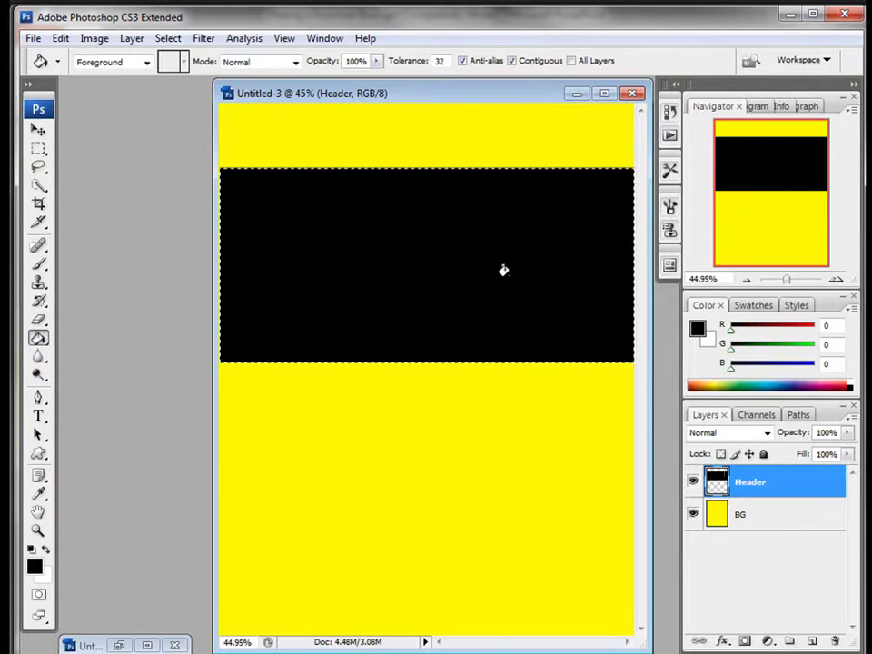
- Deselect the black band and put it into Free Transform
click(169, 39)
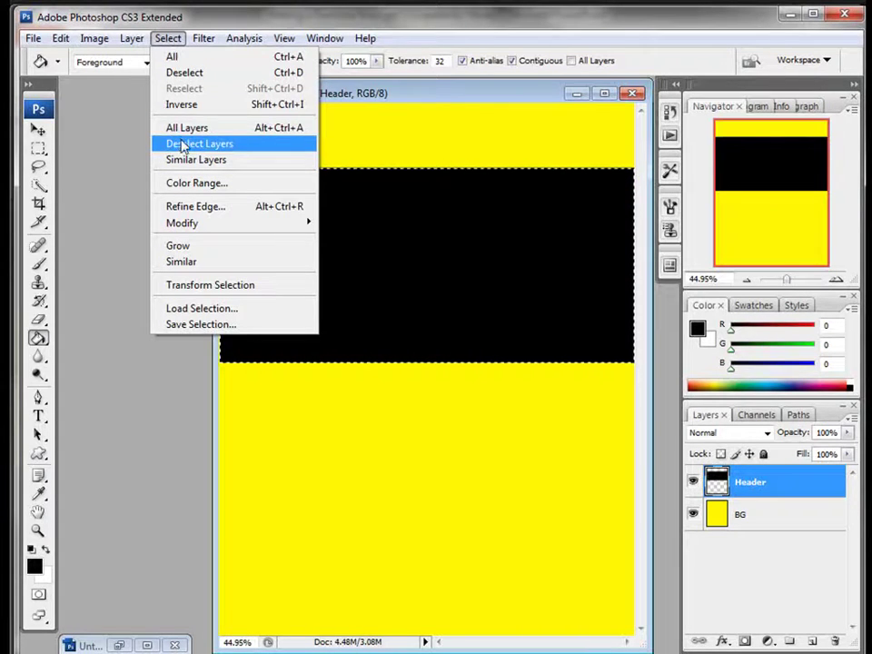
click(185, 75)
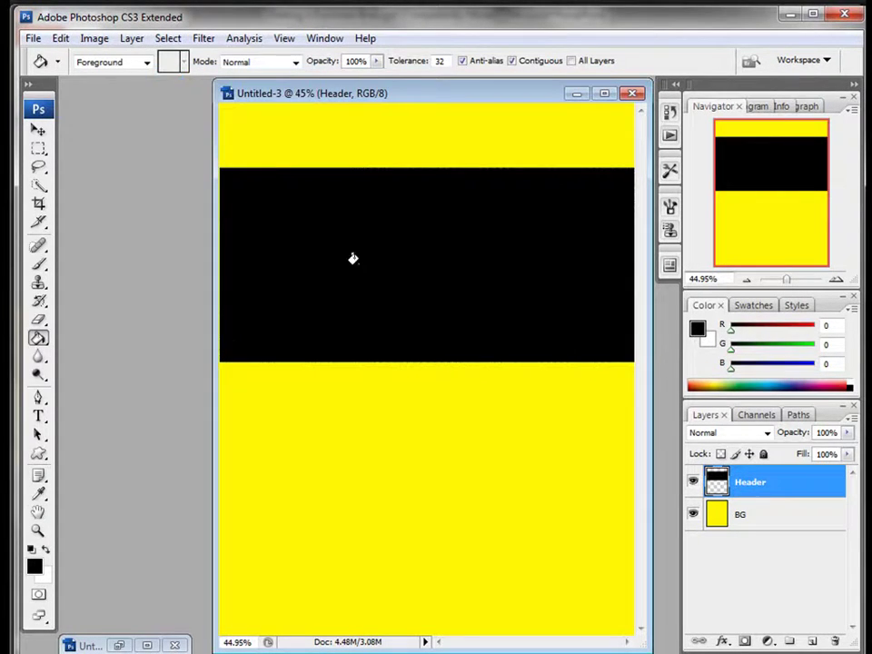
click(60, 38)
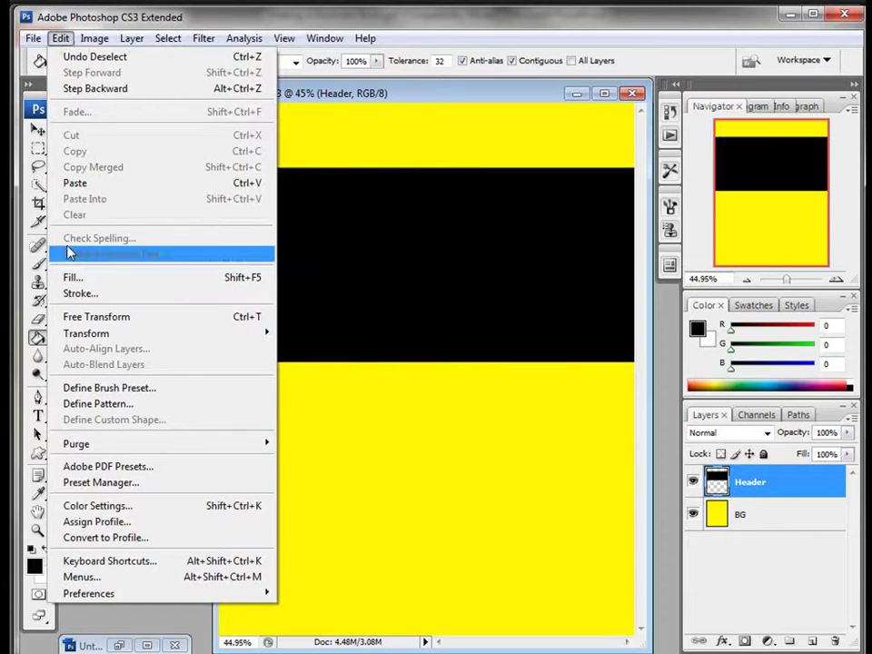
click(71, 318)
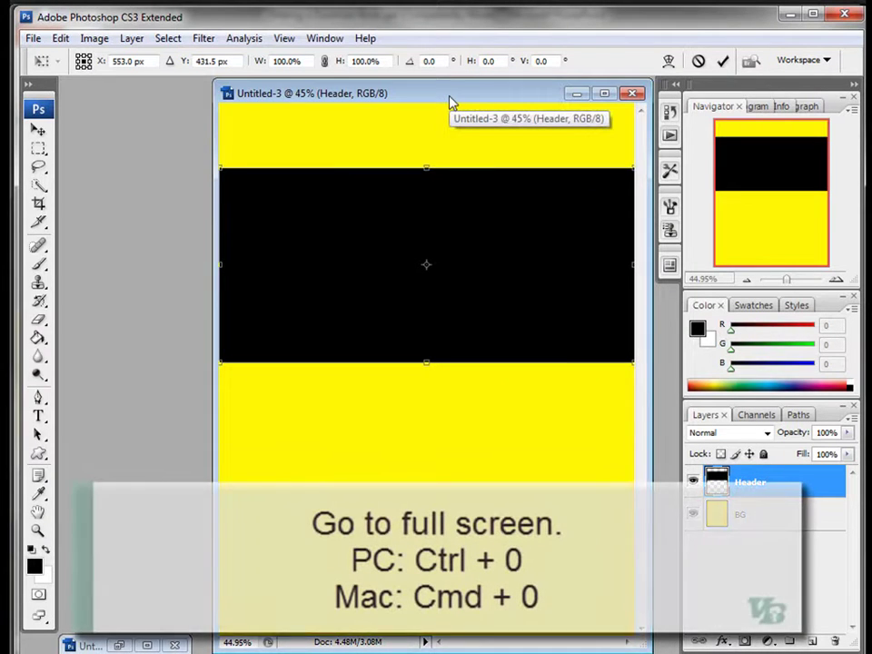
- Rotate the black band -3.9°, scale it to about 108% to span the page, and add Layer 1 above
key(ctrl+0)
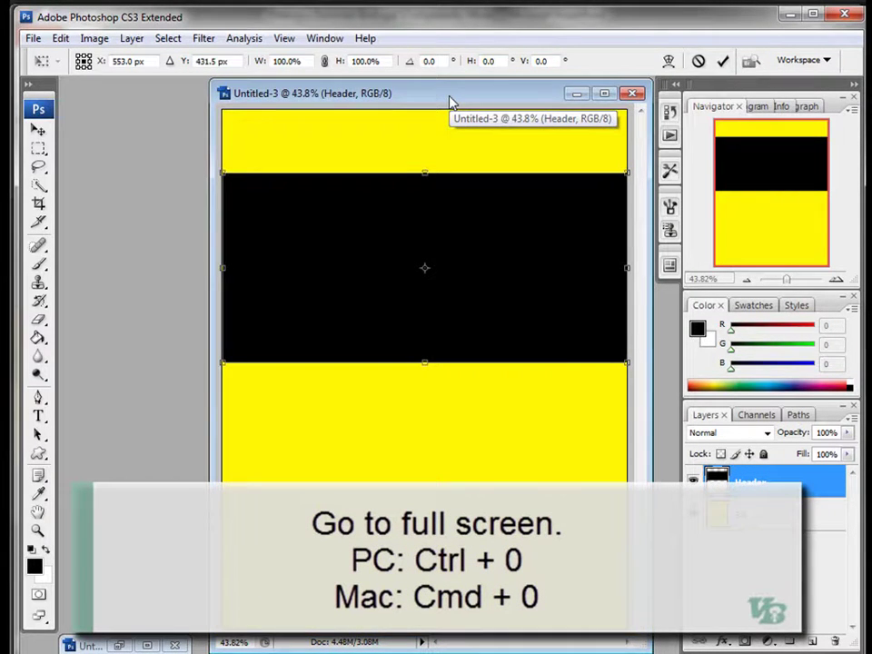
click(284, 38)
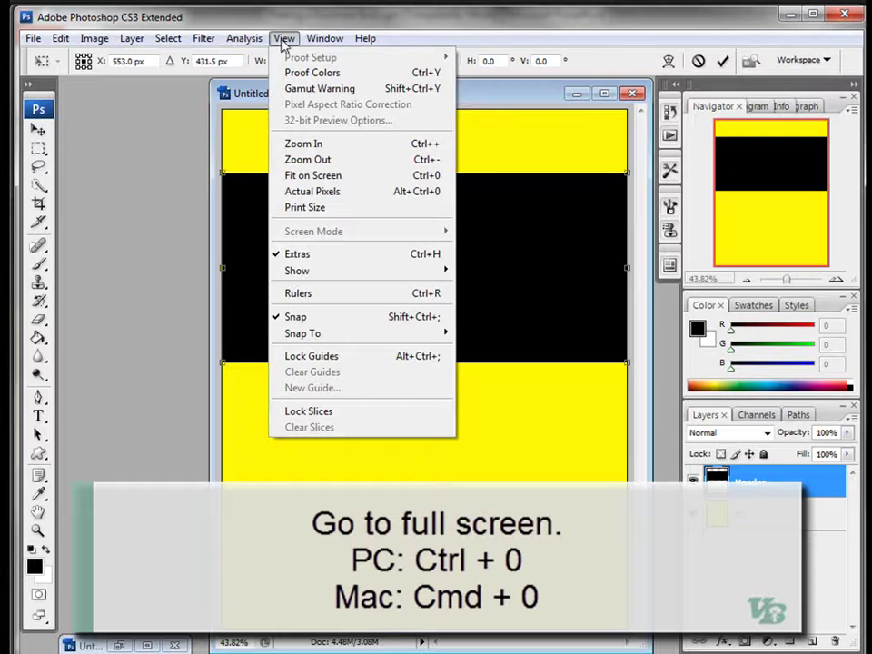
click(291, 175)
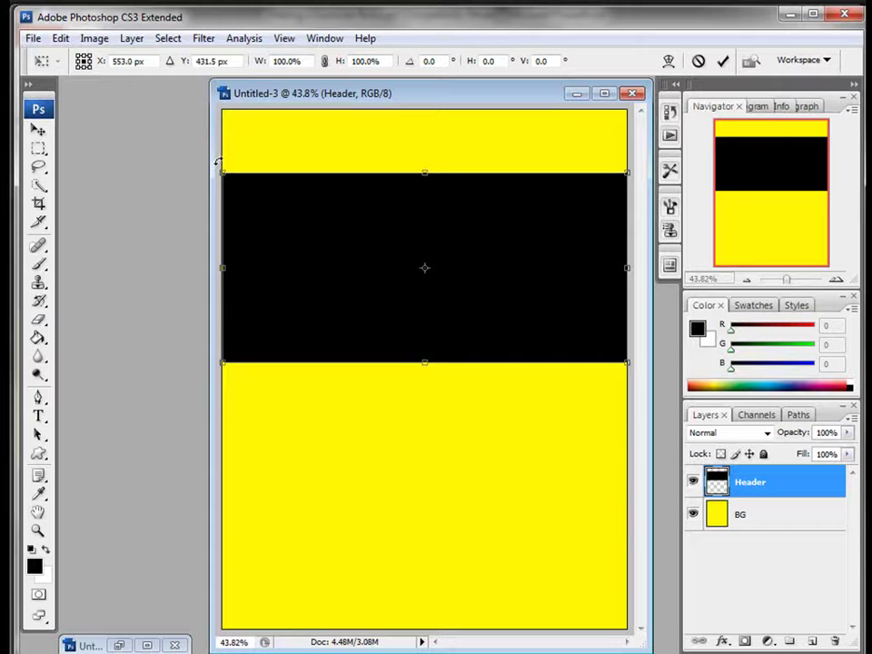
drag(216, 161, 217, 178)
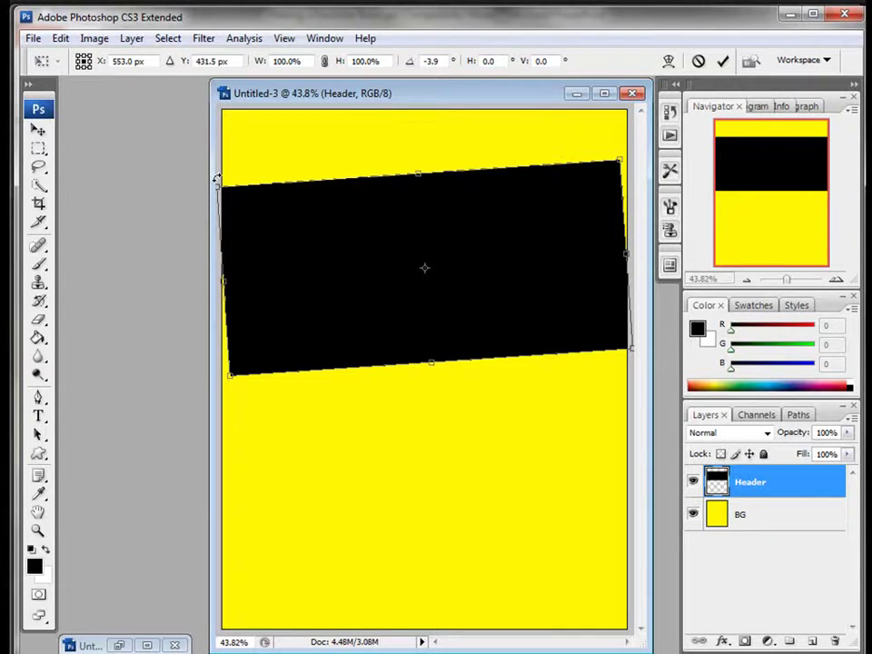
drag(617, 163, 629, 151)
drag(231, 378, 210, 382)
key(Return)
key(g)
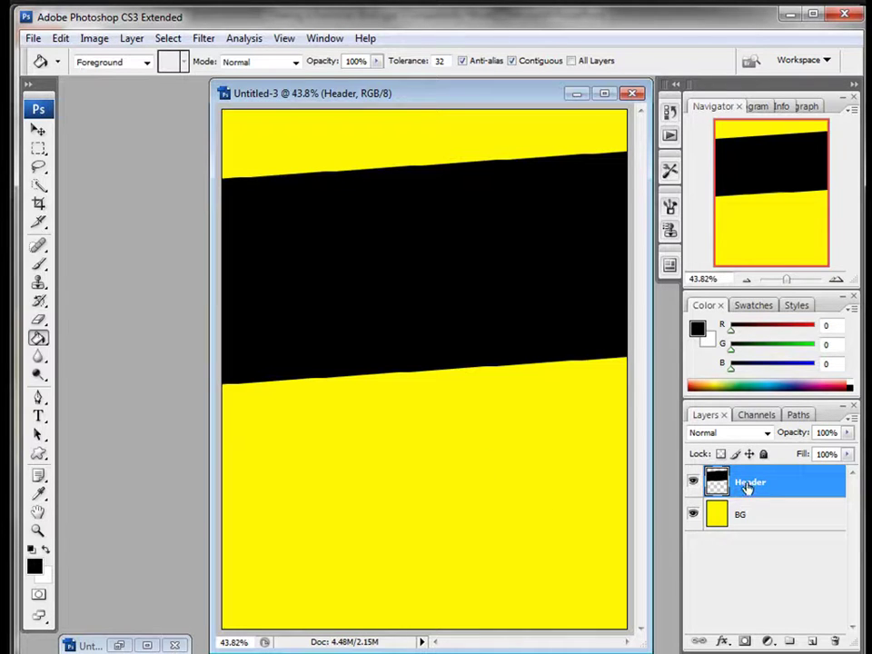
click(813, 642)
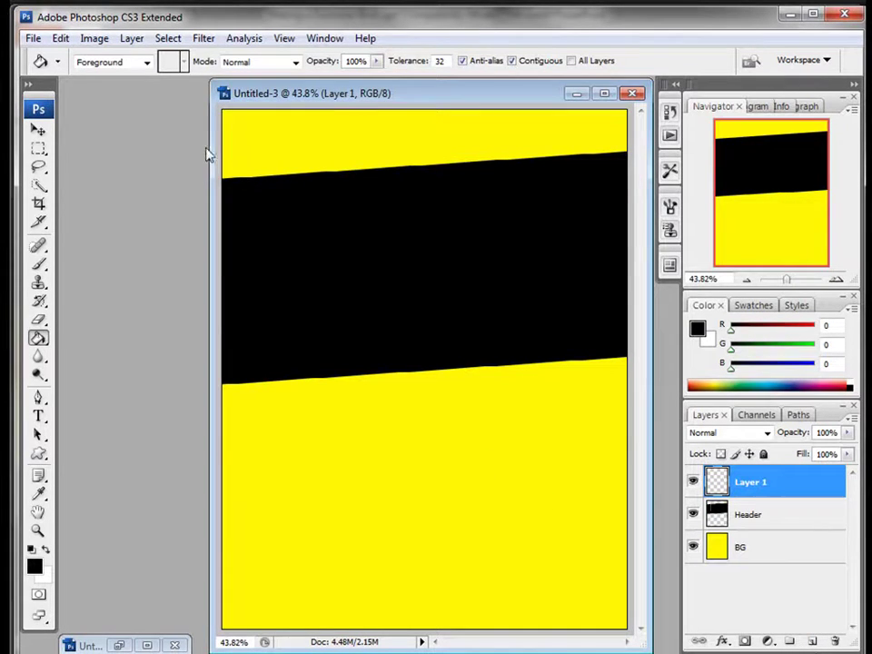
- Select a thin strip below the black band and set the foreground colour to red (247, 3, 3)
key(m)
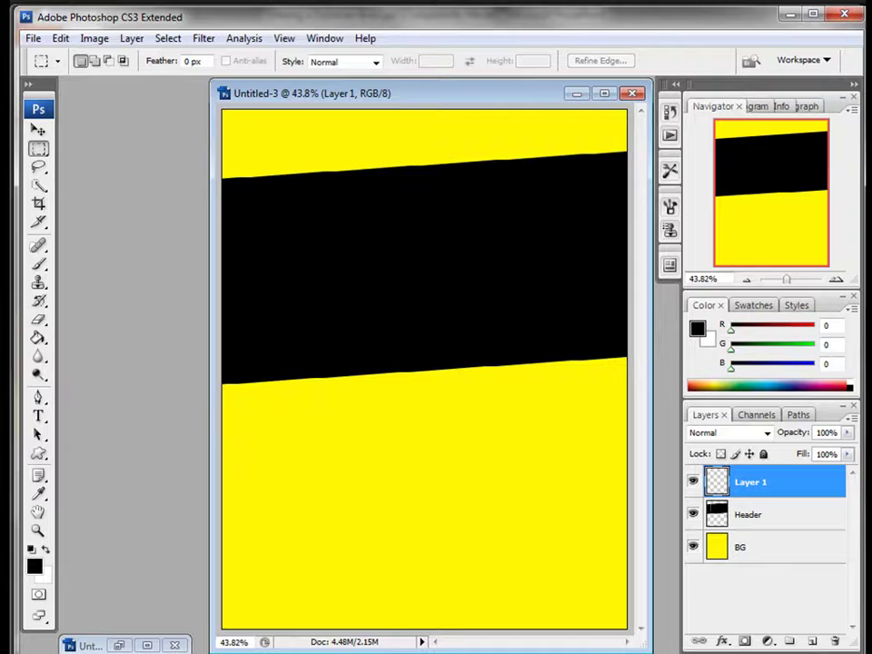
drag(521, 432, 628, 411)
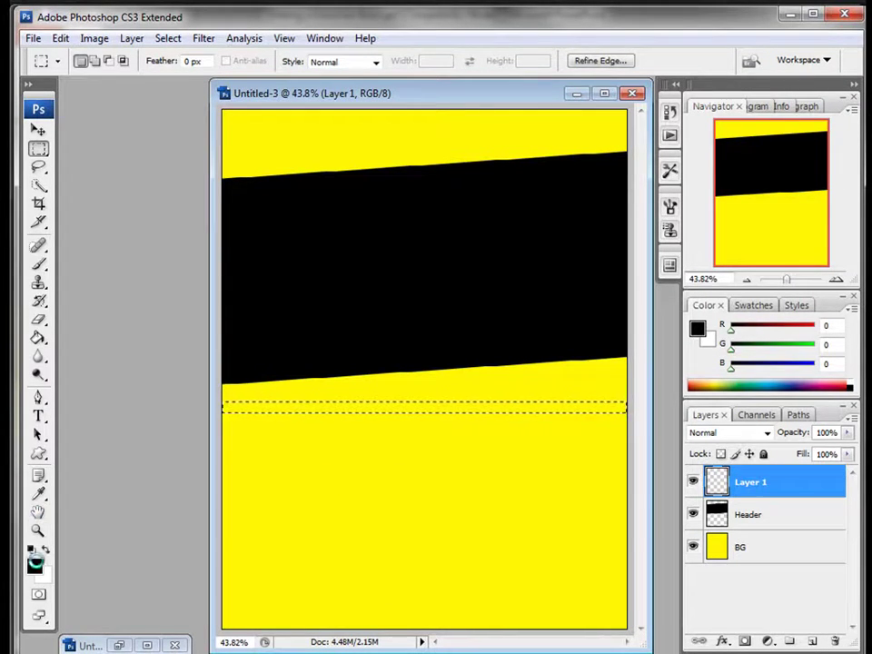
click(33, 565)
click(675, 346)
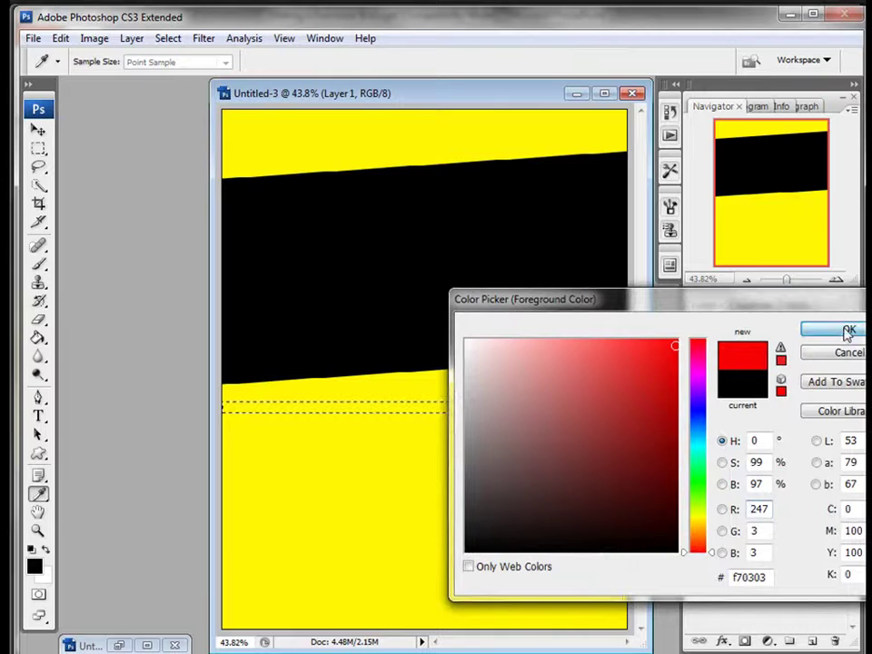
click(848, 329)
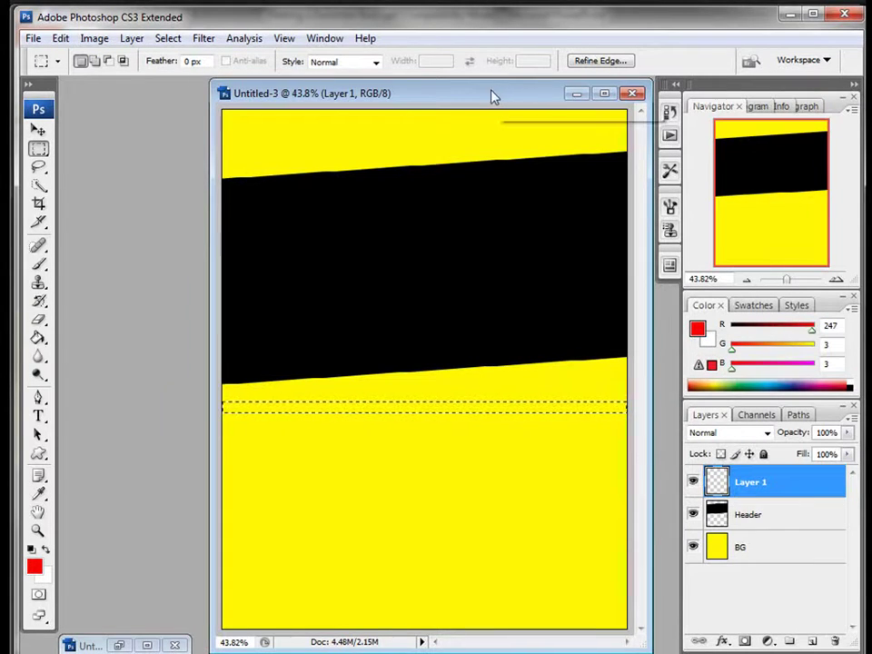
- Fill the selected strip with red and deselect it
drag(496, 94, 425, 93)
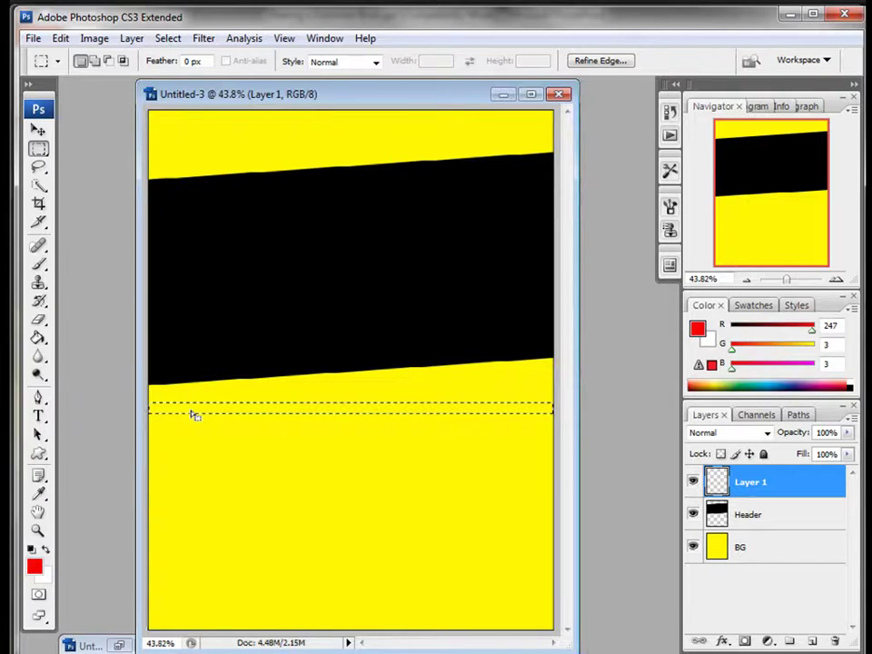
click(38, 337)
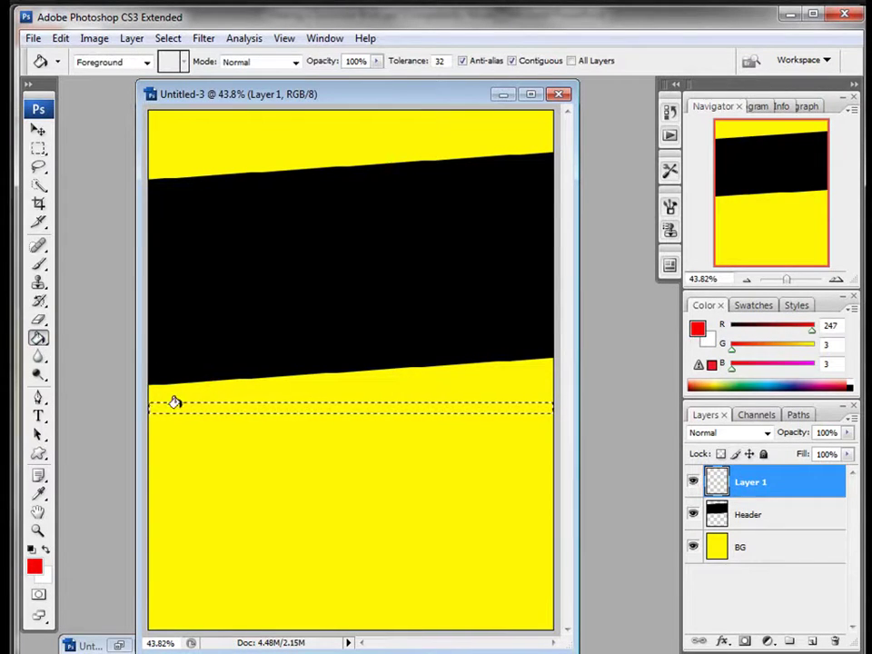
click(175, 405)
key(ctrl+d)
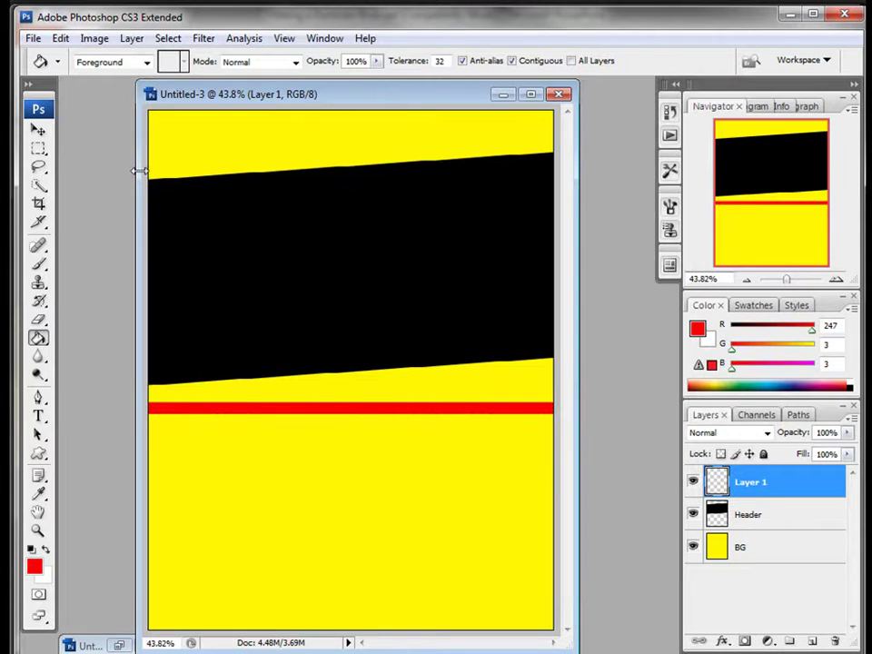
- Rotate the red stripe to -4.2°, move it up along the band's lower edge, and widen it slightly
key(ctrl+t)
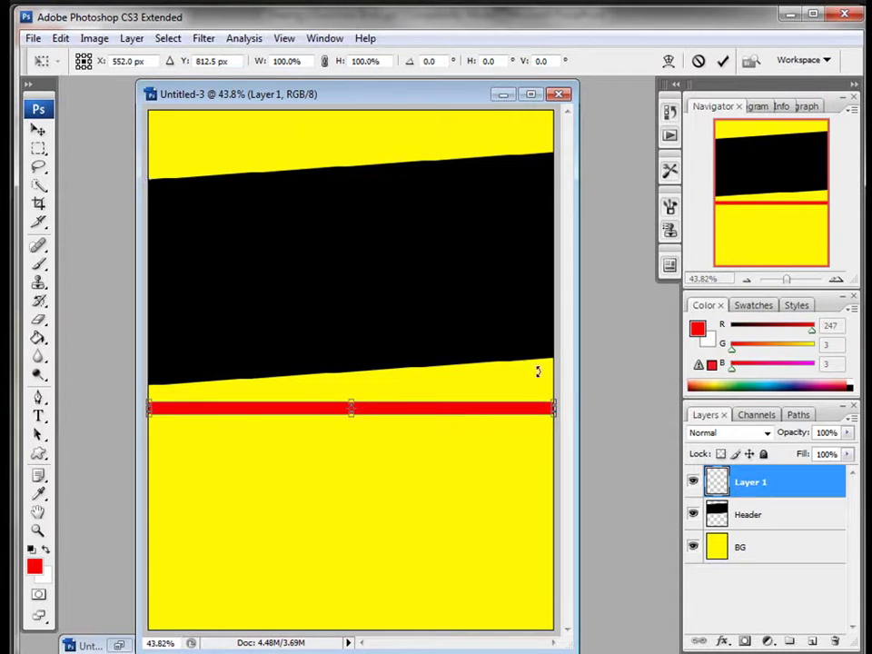
drag(554, 388, 558, 370)
drag(429, 406, 426, 374)
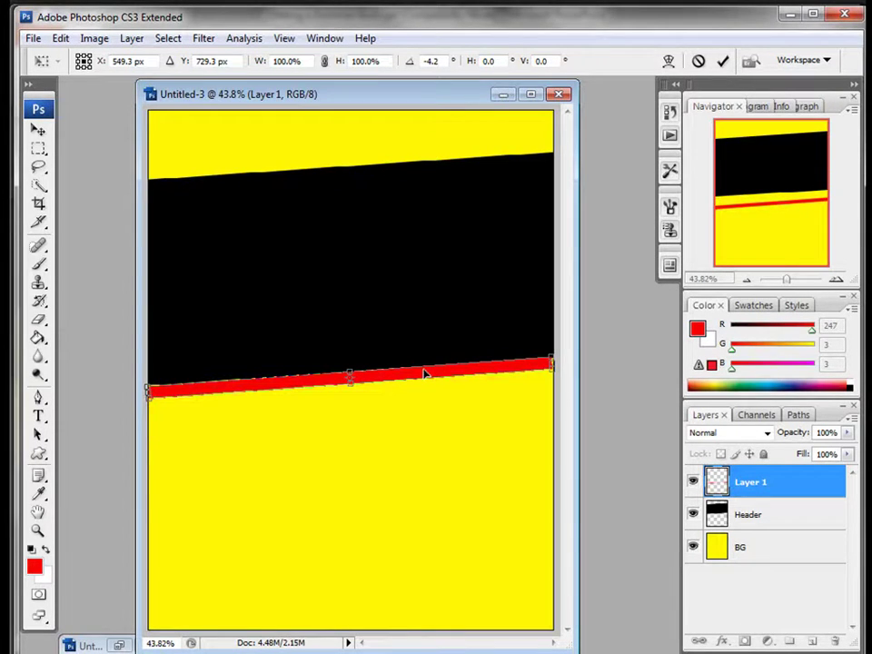
key(Up)
key(Up)
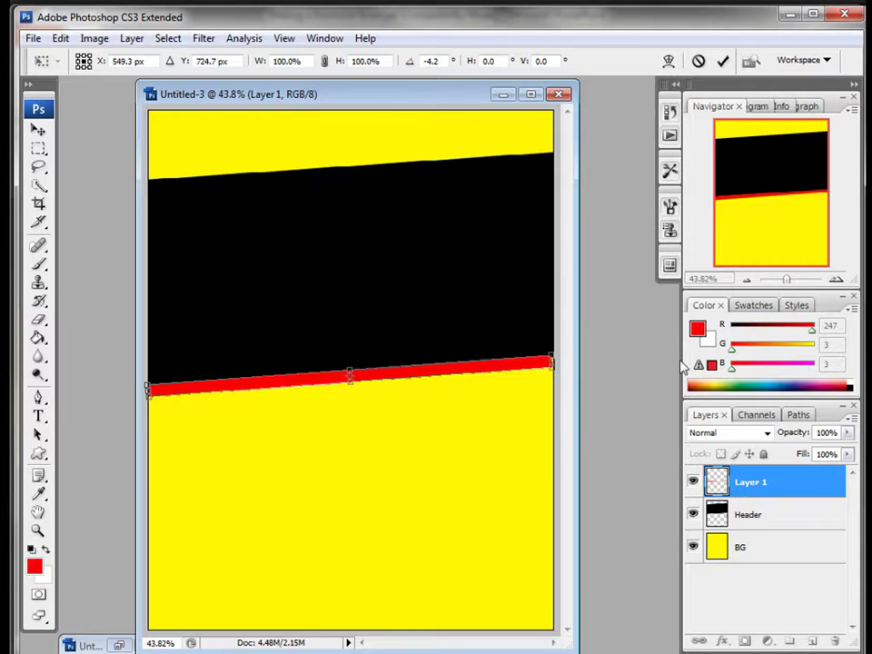
drag(550, 363, 561, 363)
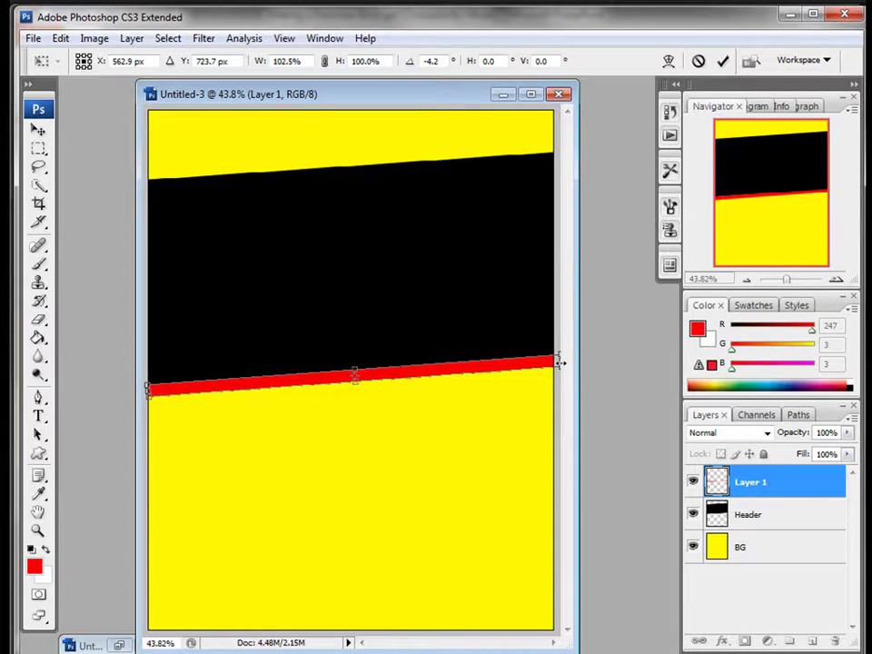
mouse_move(148, 389)
mouse_down()
mouse_move(140, 388)
mouse_move(148, 388)
mouse_up()
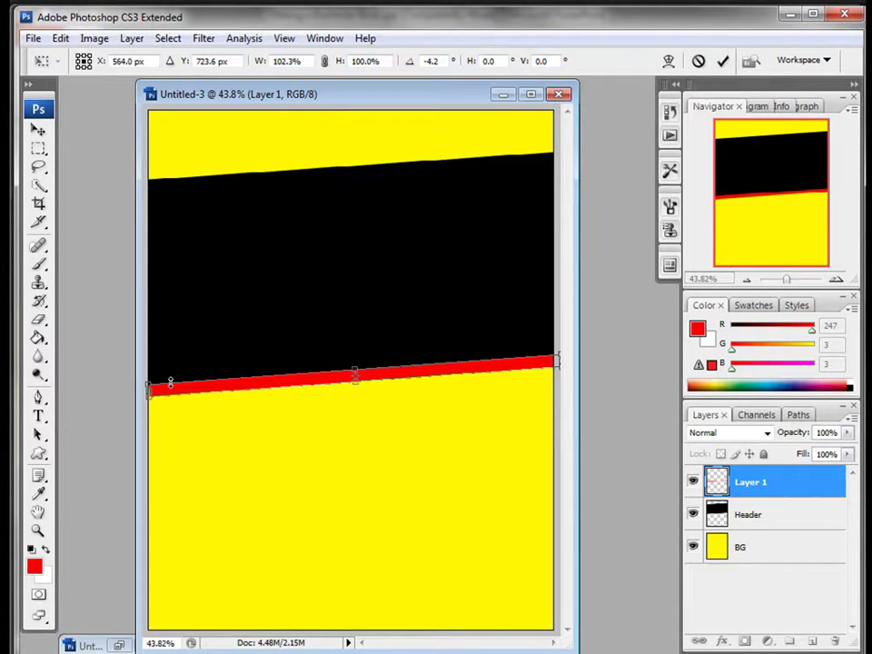
key(Return)
key(g)
double_click(747, 483)
- Rename Layer 1 to 'Red line' and add a new layer above it named 'Bubble'
text(Red line)
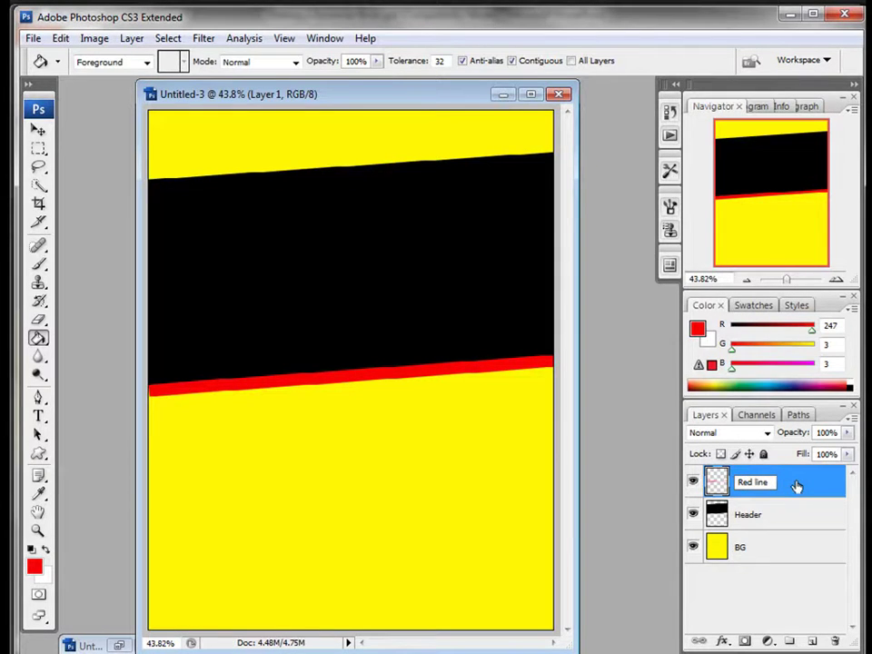
key(Return)
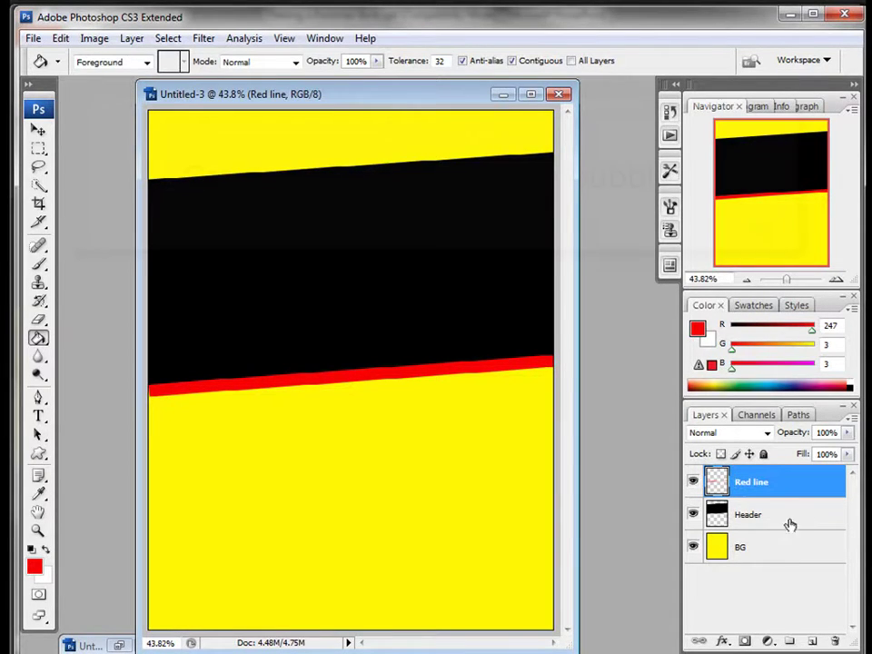
click(811, 642)
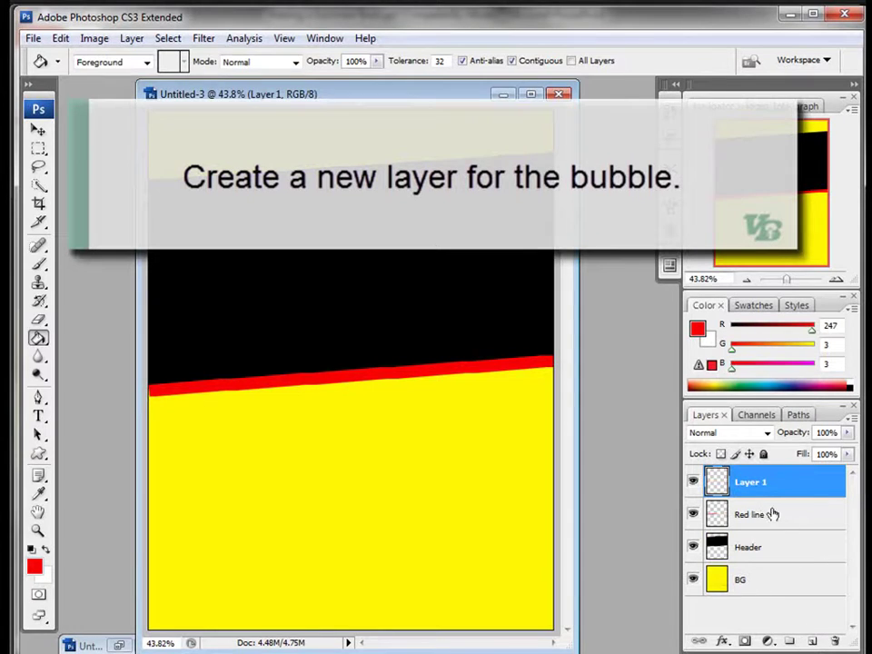
double_click(748, 484)
text(Bubble)
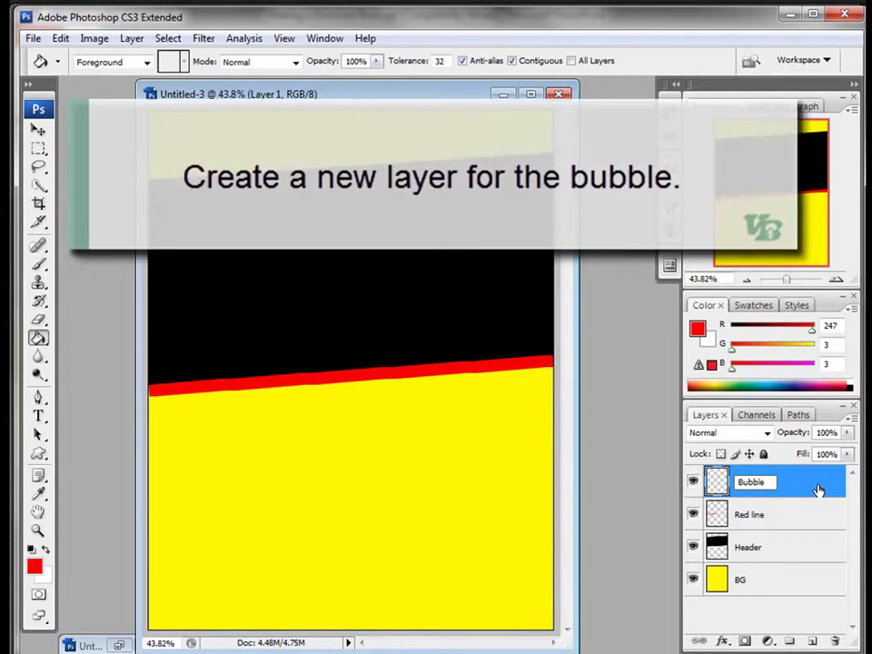
key(Return)
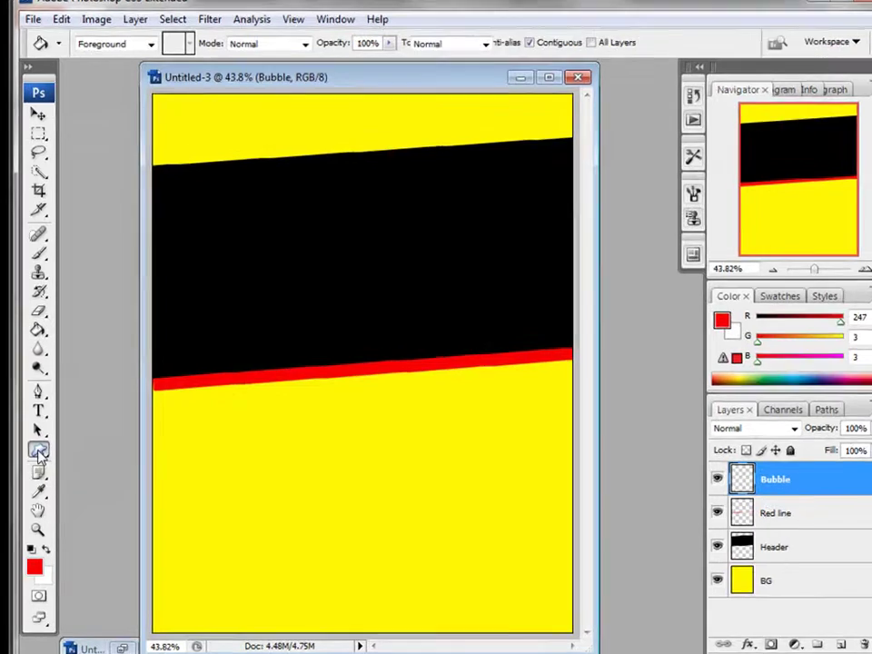
- Switch to the Custom Shape tool and reset the shape picker to the default shapes
click(38, 455)
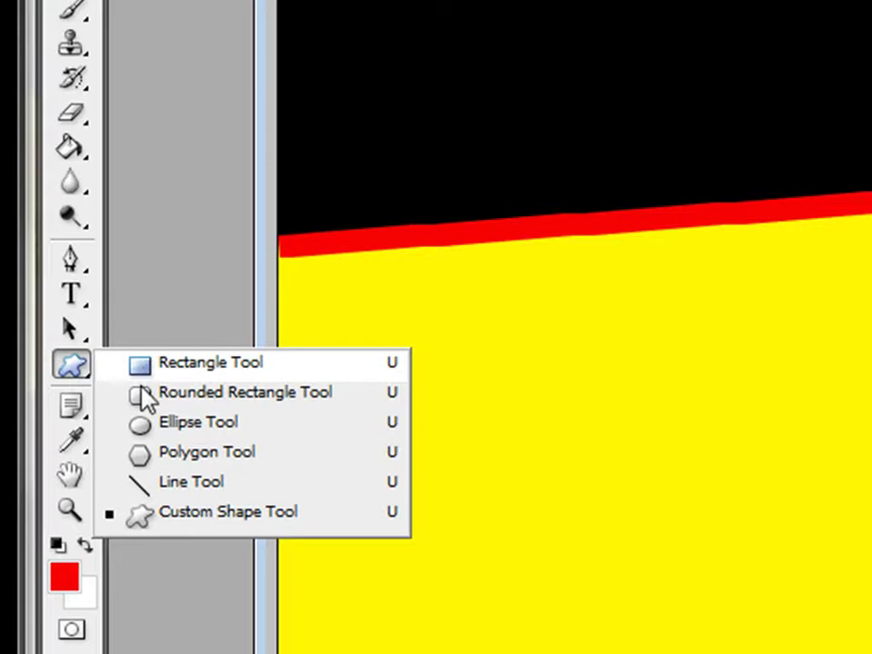
click(160, 520)
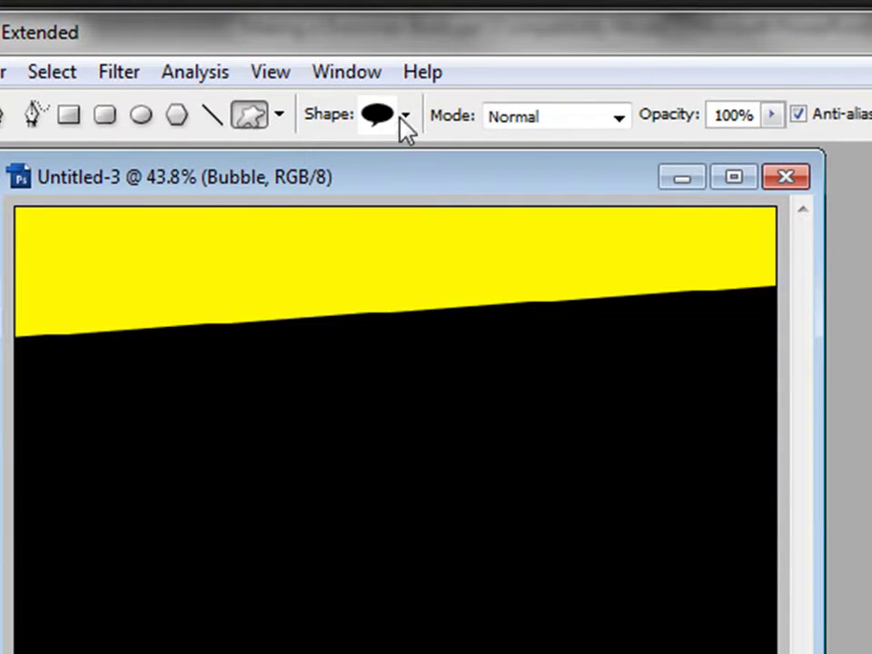
click(406, 116)
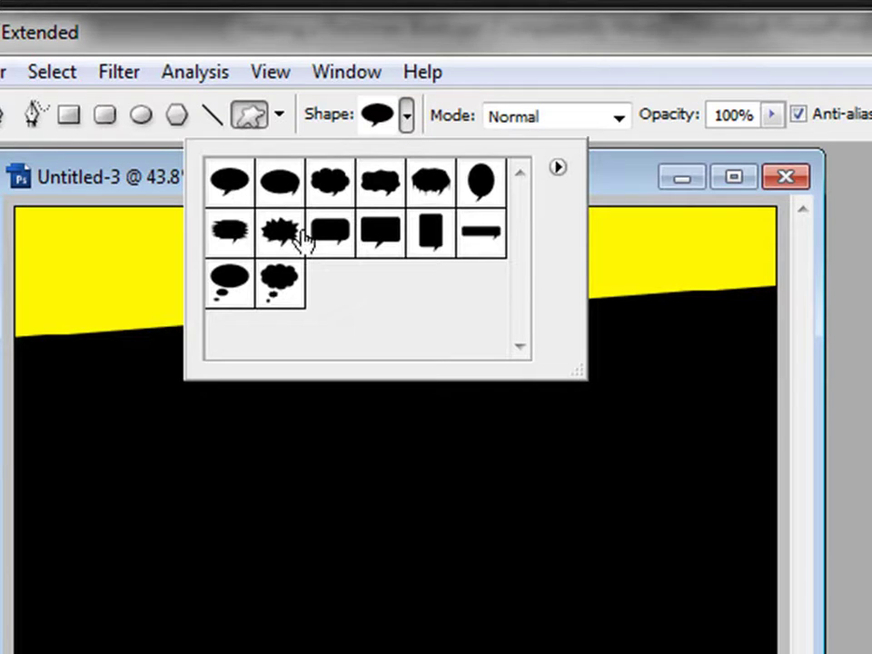
click(559, 167)
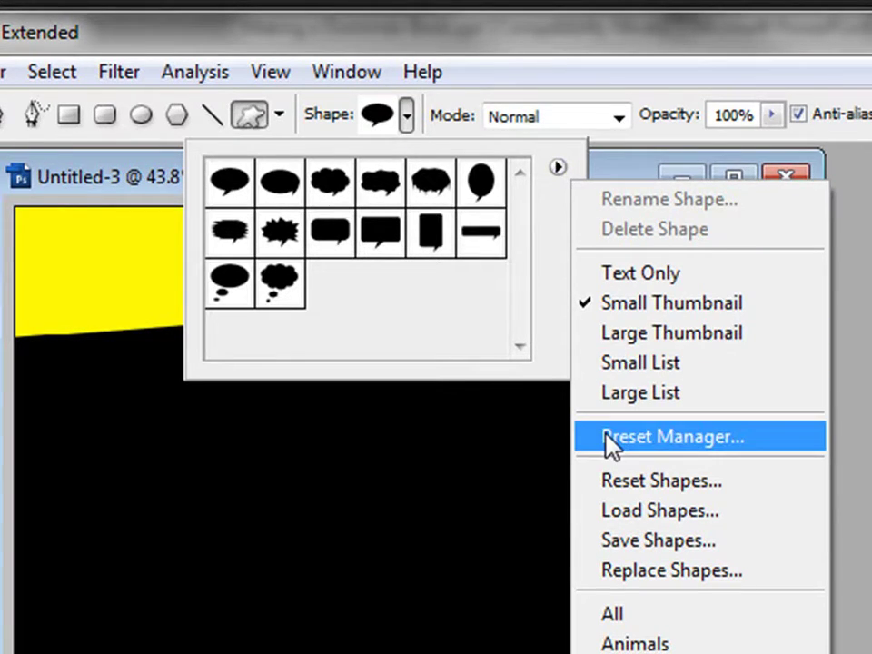
click(608, 483)
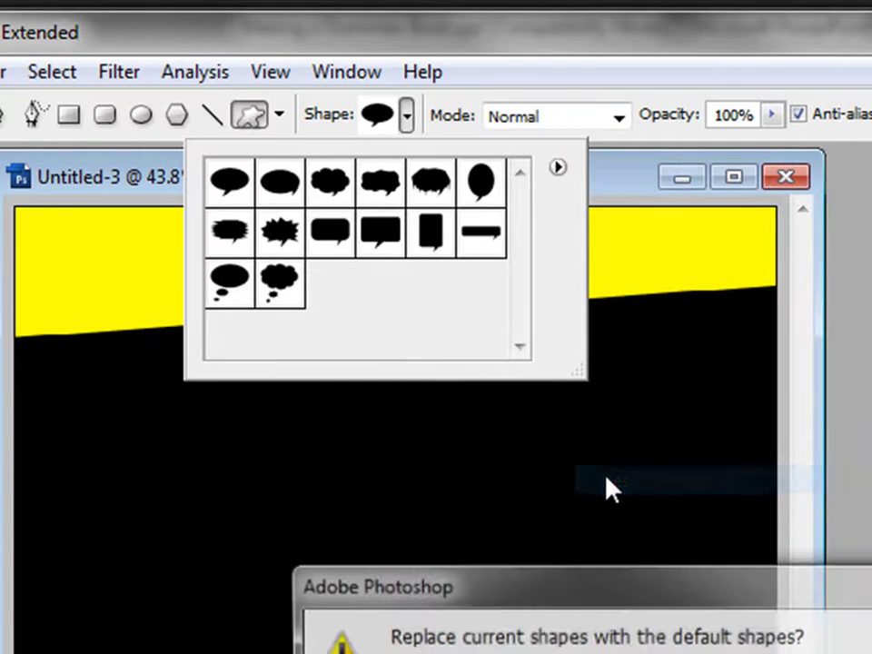
key(Return)
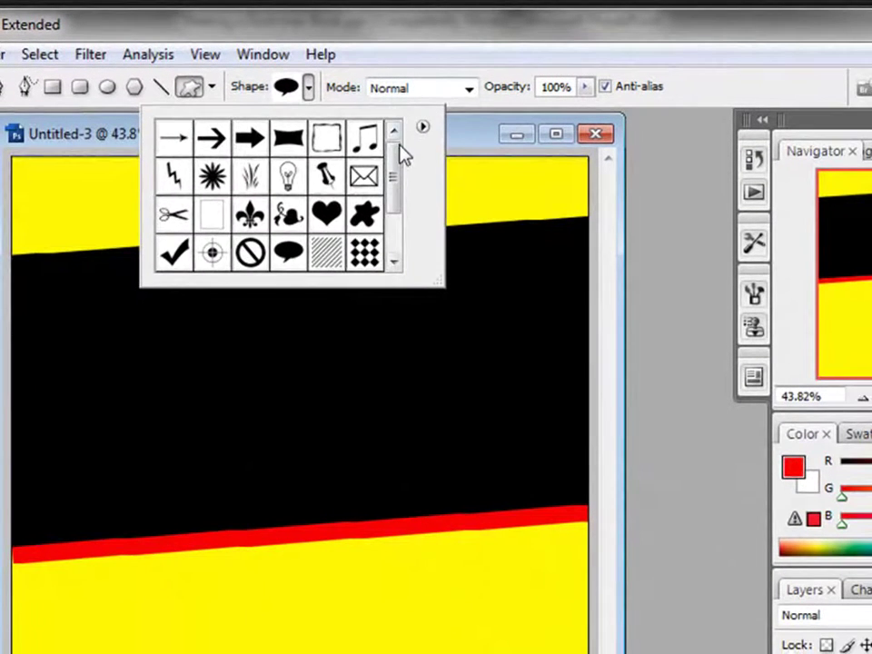
- Choose the plain speech-bubble shape from the default set
mouse_move(413, 157)
mouse_down()
mouse_move(413, 238)
mouse_move(420, 157)
mouse_up()
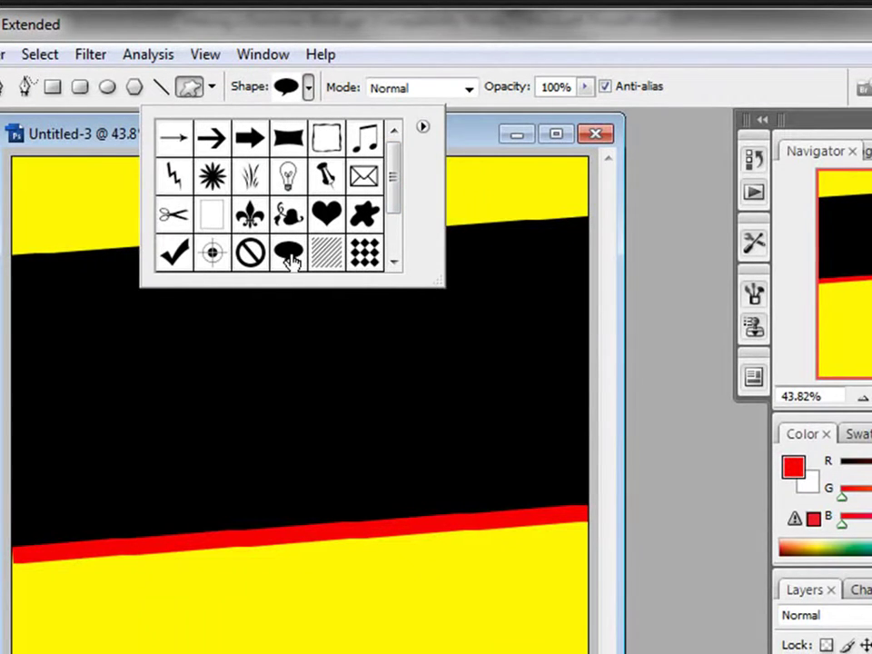
click(423, 127)
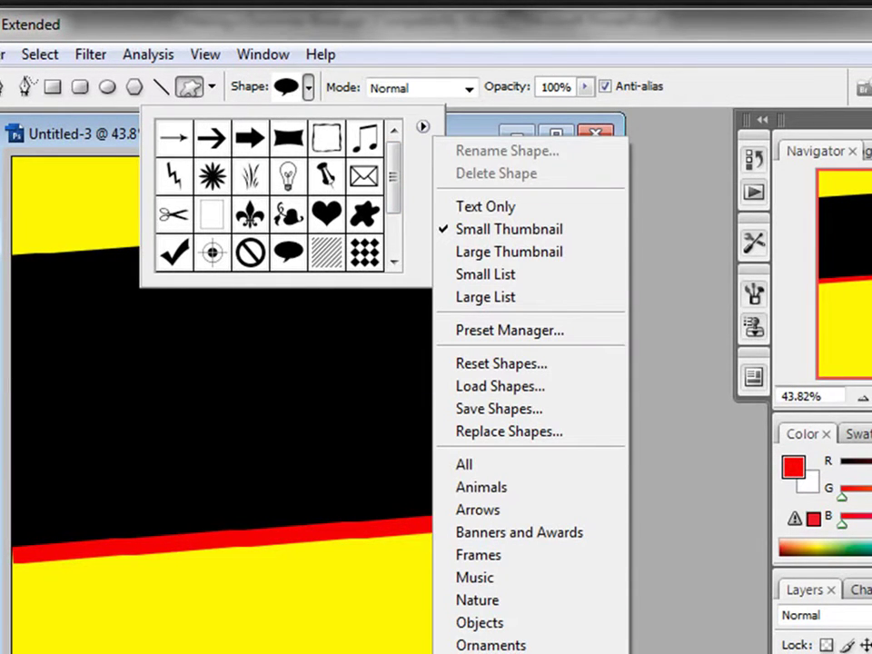
click(286, 254)
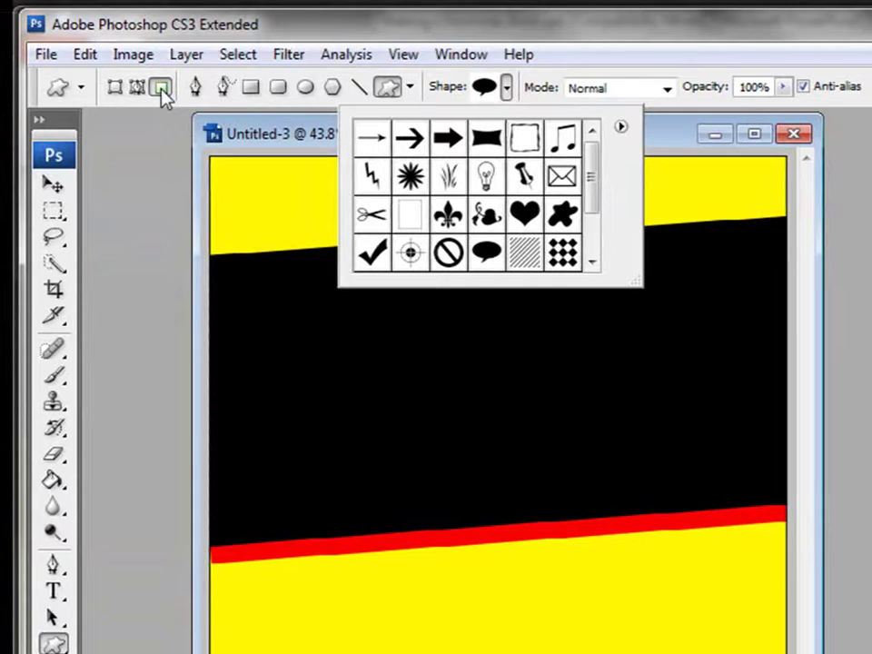
click(305, 145)
- Draw a red speech bubble at the stripe's right end, move its layer below Header, and nudge it into place
drag(513, 508, 790, 642)
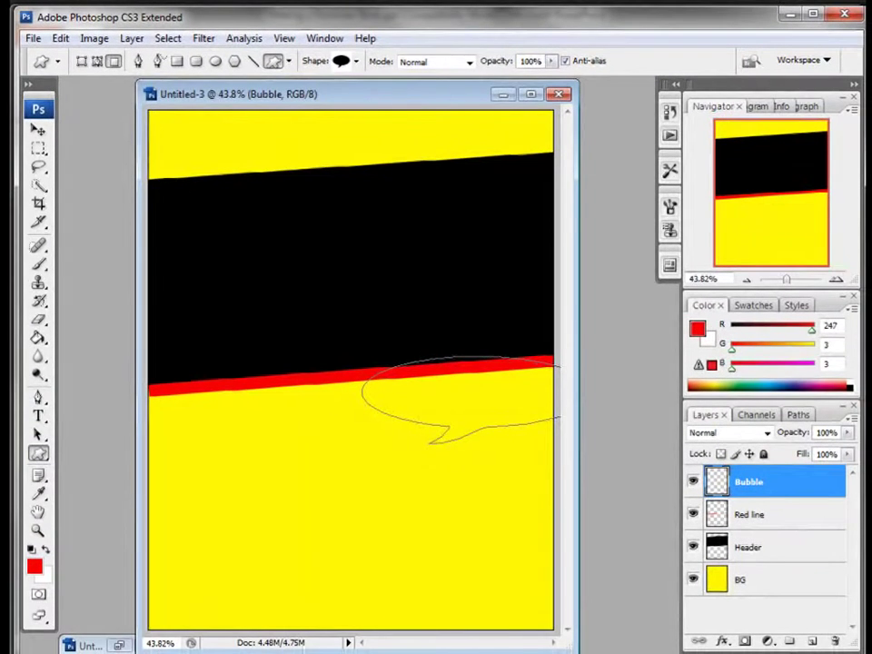
drag(590, 458, 586, 466)
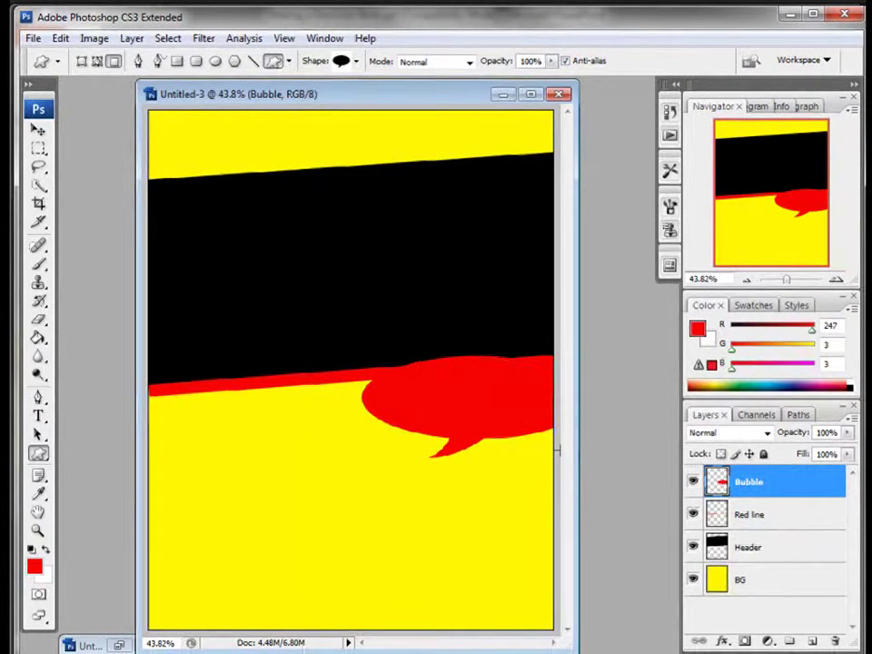
click(38, 130)
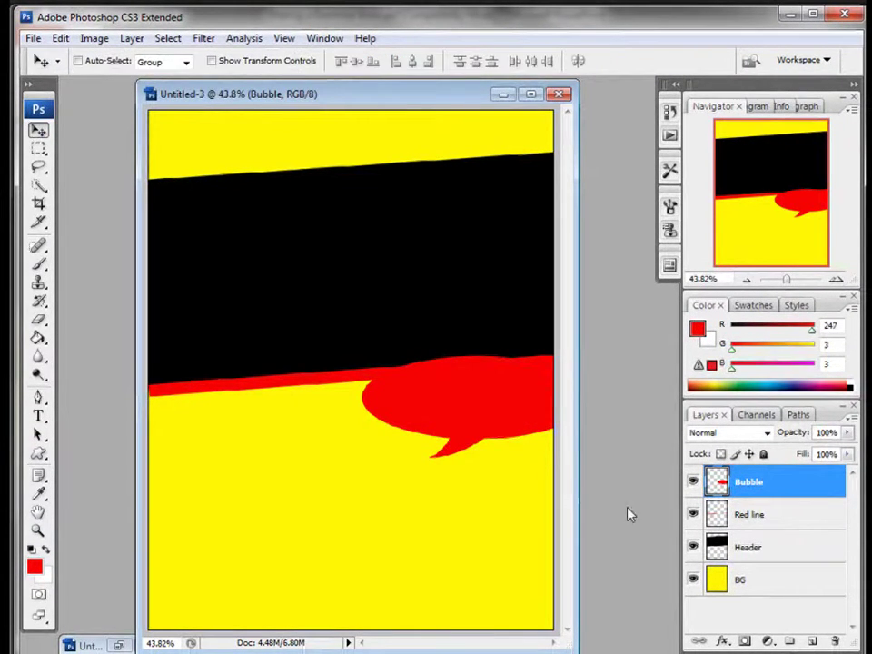
drag(710, 483, 745, 562)
drag(515, 403, 543, 396)
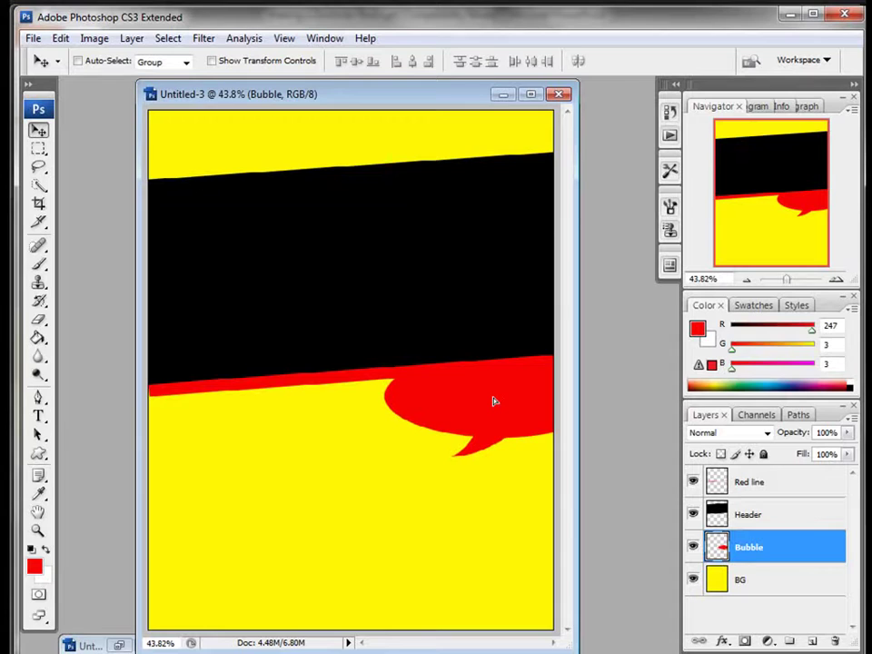
key(shift+Up)
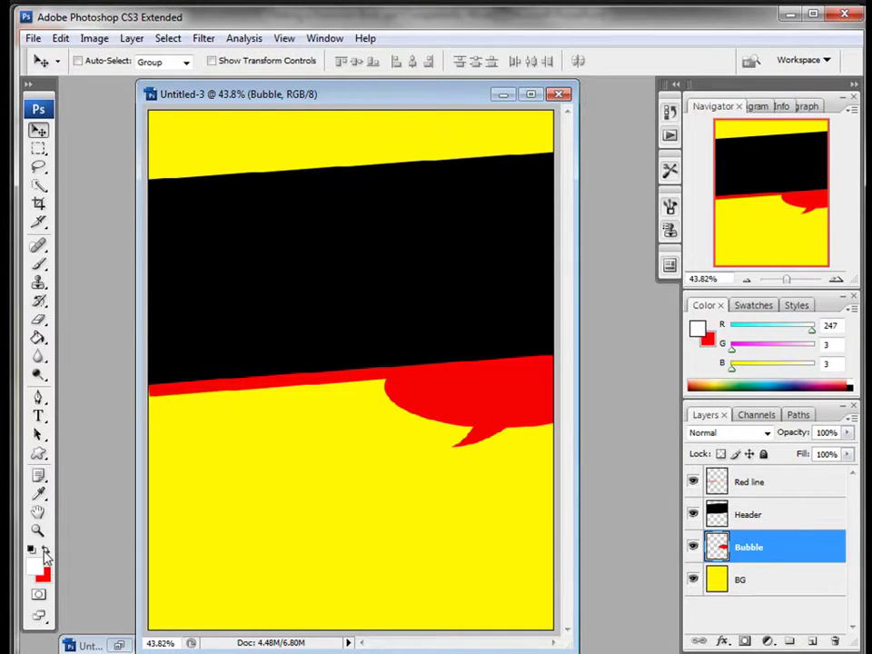
click(45, 551)
- Type the white two-line title '101 ways to Serve Broccoli' on the black band, layered above Header
click(39, 416)
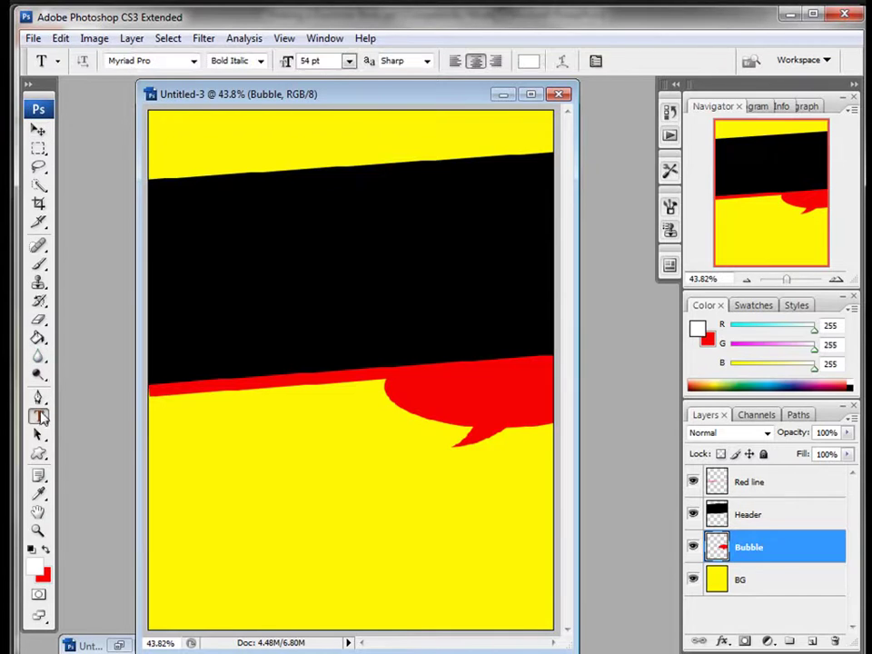
click(299, 301)
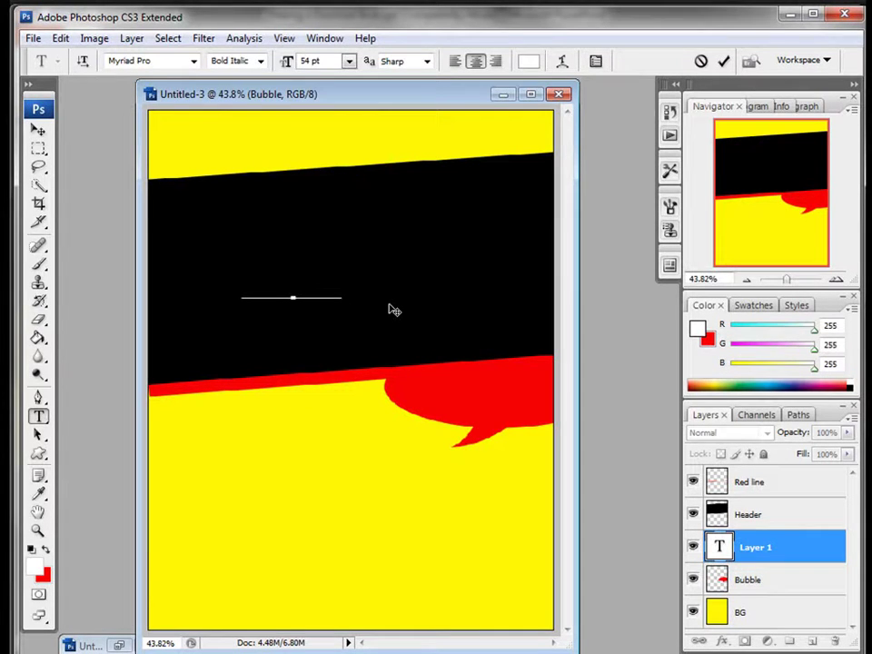
drag(719, 547, 717, 511)
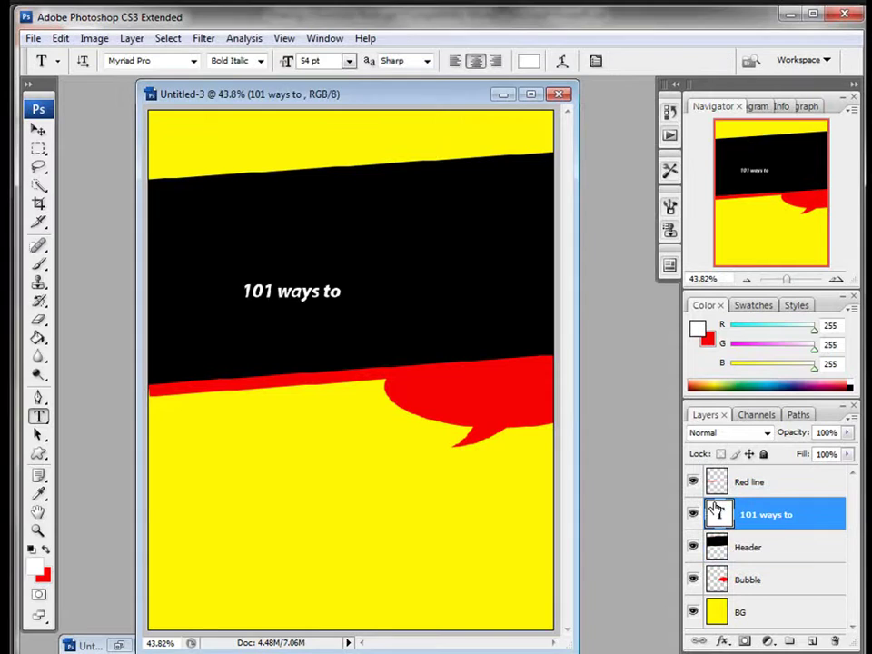
click(343, 291)
text(Serve Bro)
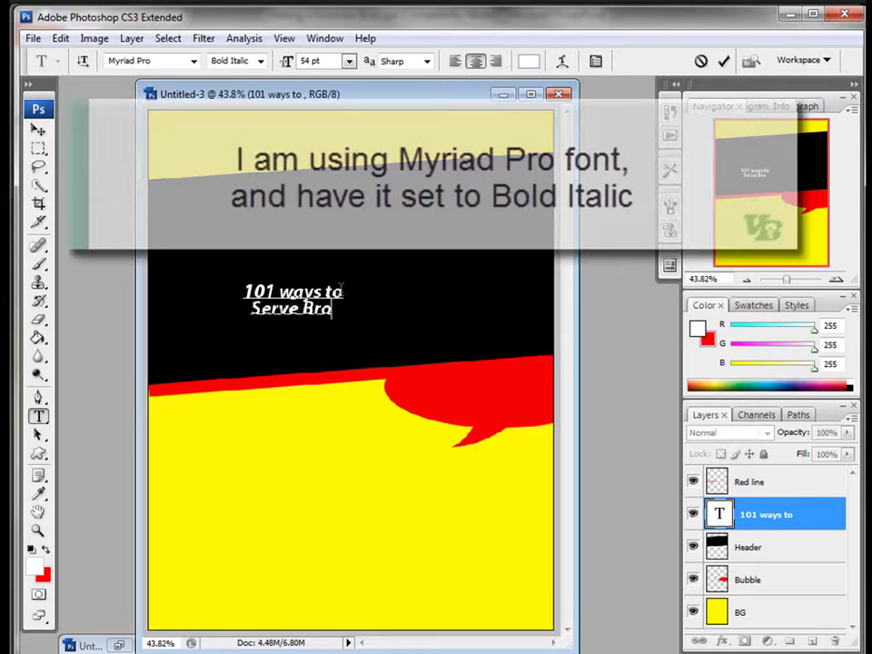
text(ccoli)
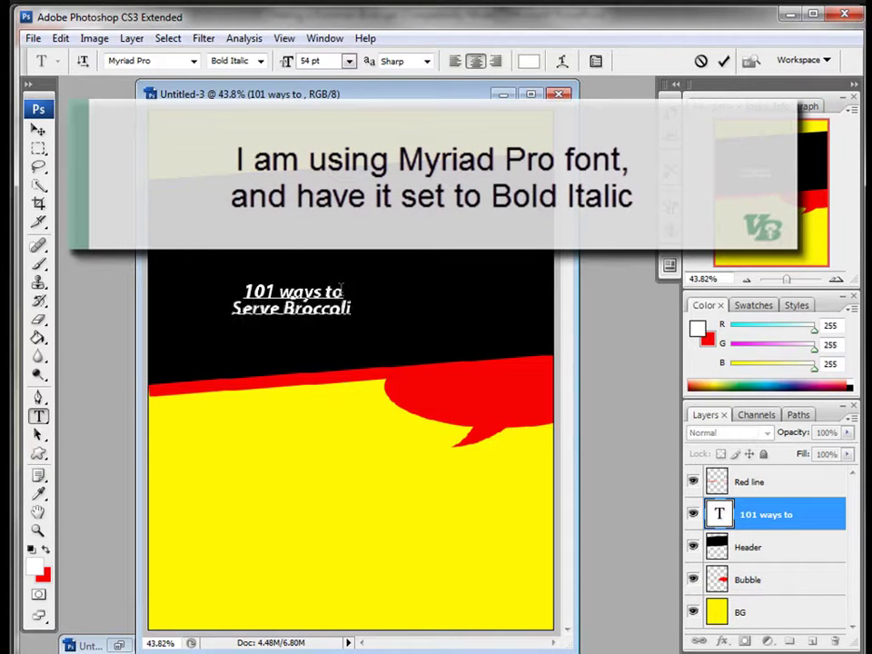
drag(360, 310, 175, 292)
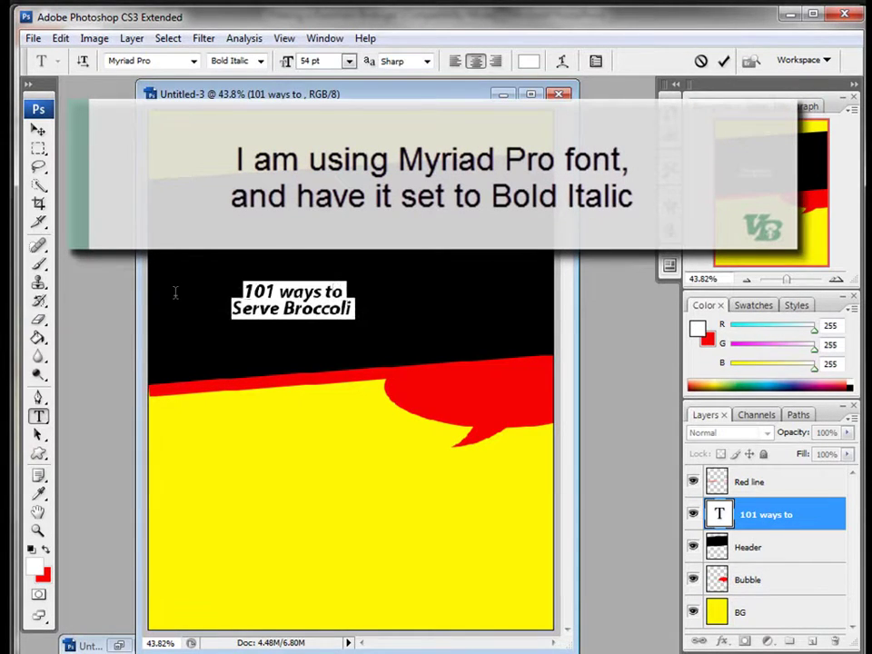
click(596, 61)
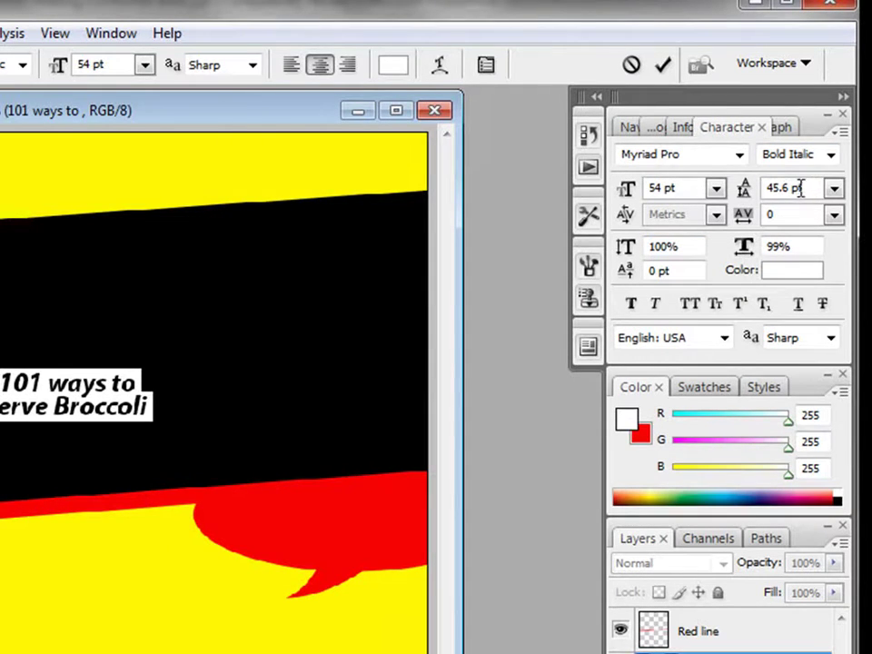
- Set the title's leading to 49 pt and commit the text
click(833, 188)
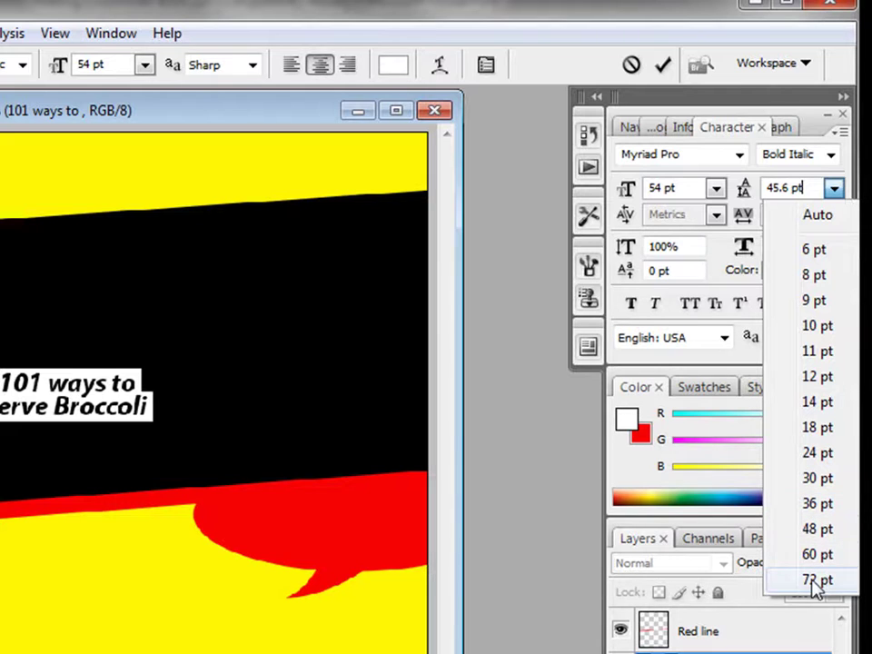
click(817, 529)
click(806, 189)
key(Up)
key(Down)
key(Up)
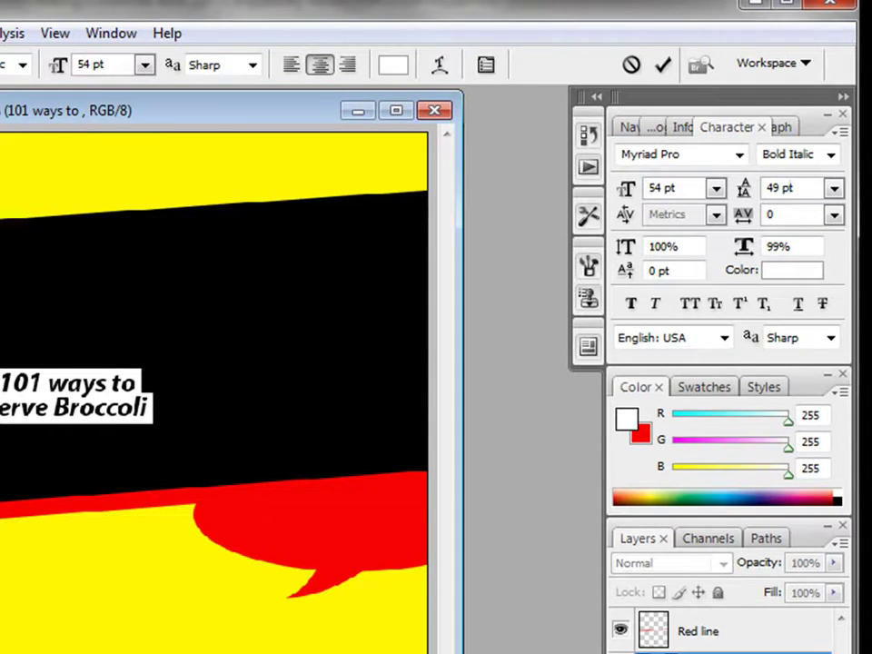
key(ctrl+Return)
- Move the title down into the red speech bubble
key(v)
drag(111, 408, 352, 522)
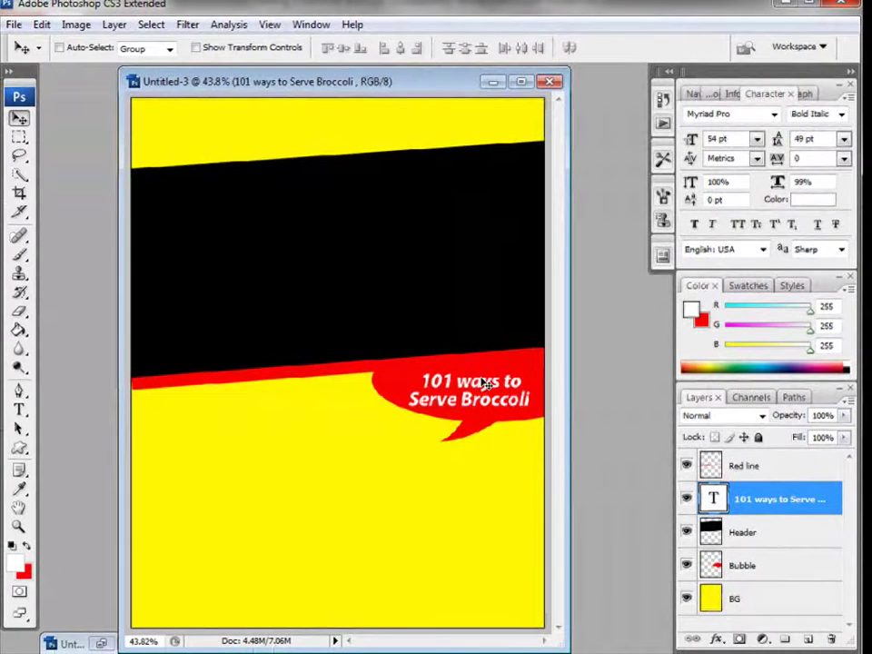
drag(484, 383, 485, 381)
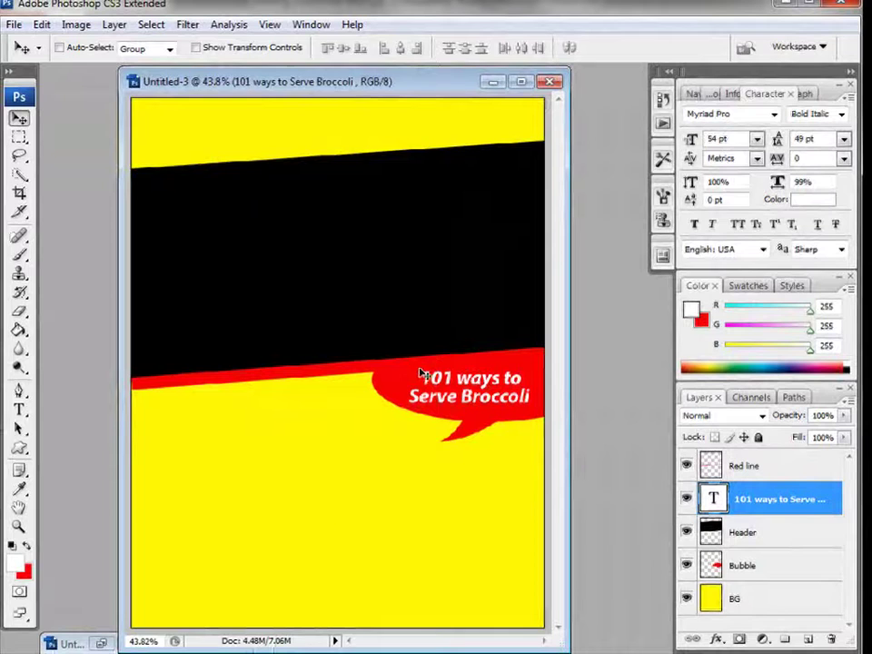
click(15, 24)
- Open Dummies Guy.png and drag its Layer 0 into the Untitled-3 cover as Layer 1
click(36, 59)
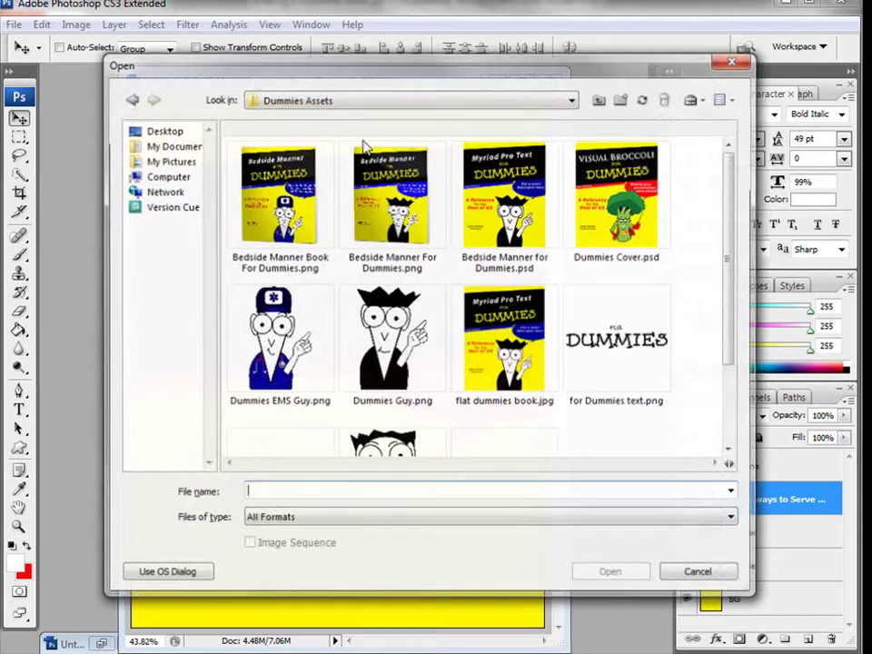
mouse_move(732, 240)
mouse_down()
mouse_move(739, 316)
mouse_move(743, 237)
mouse_up()
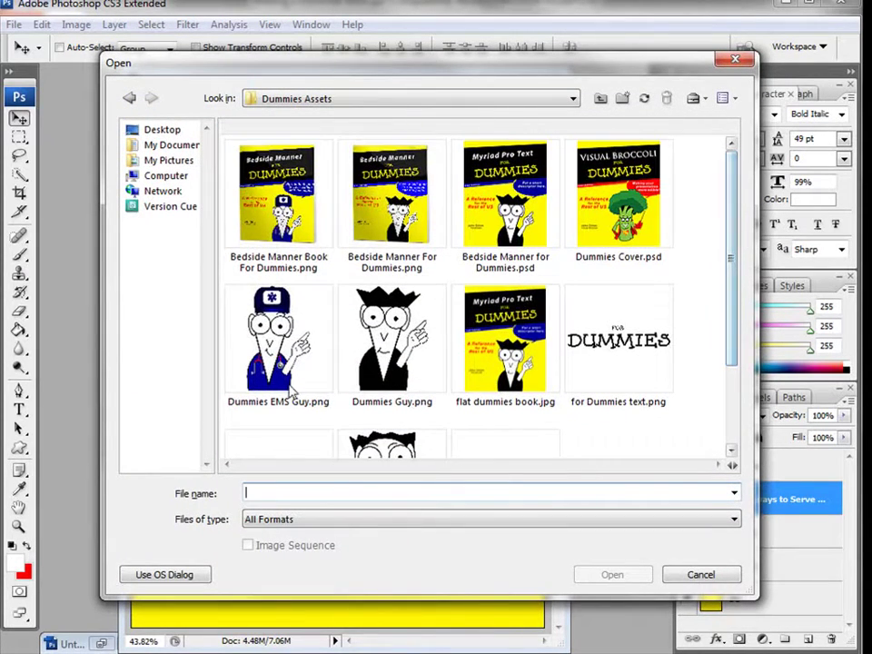
click(386, 336)
click(607, 574)
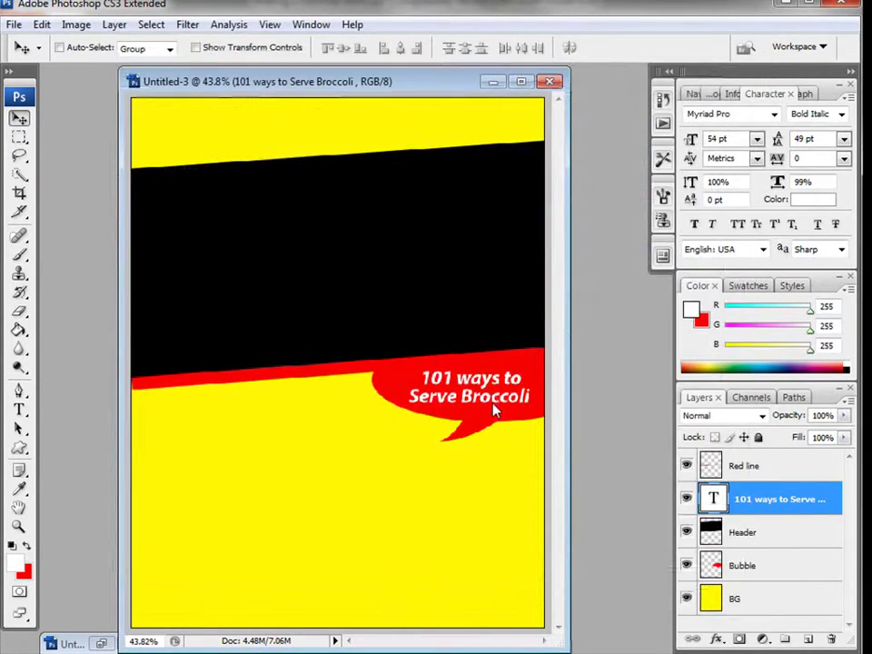
drag(454, 200, 627, 200)
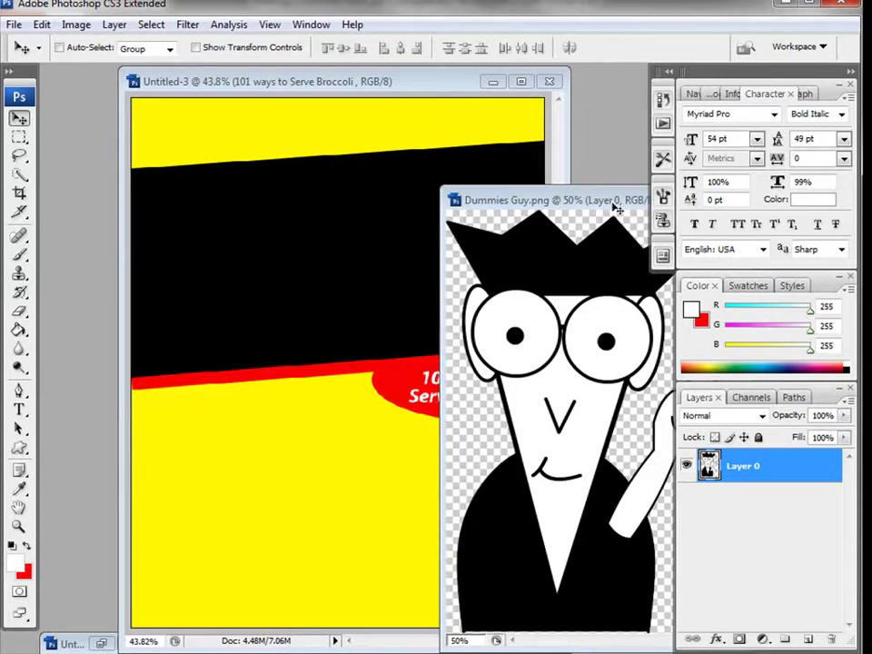
drag(718, 454, 362, 425)
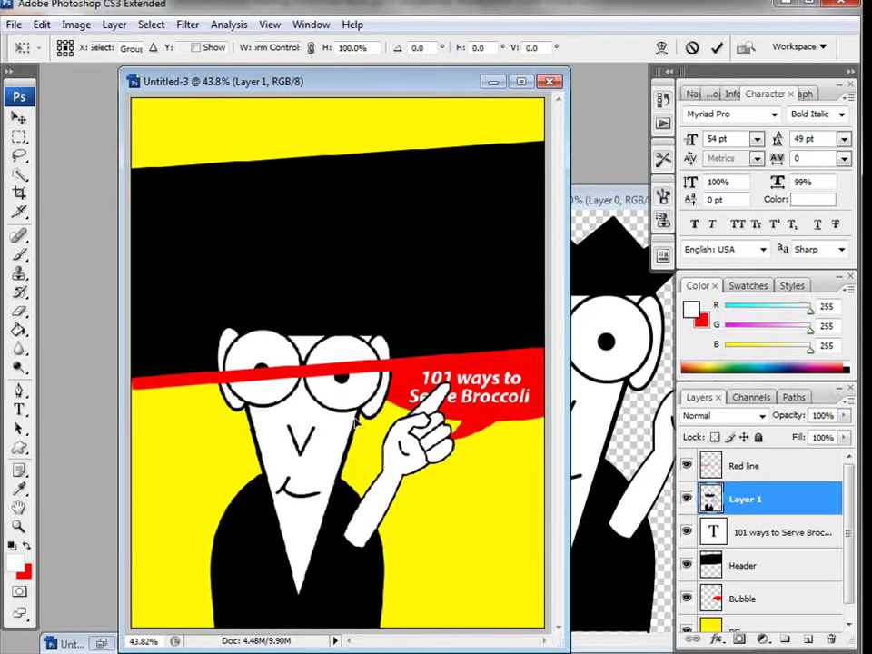
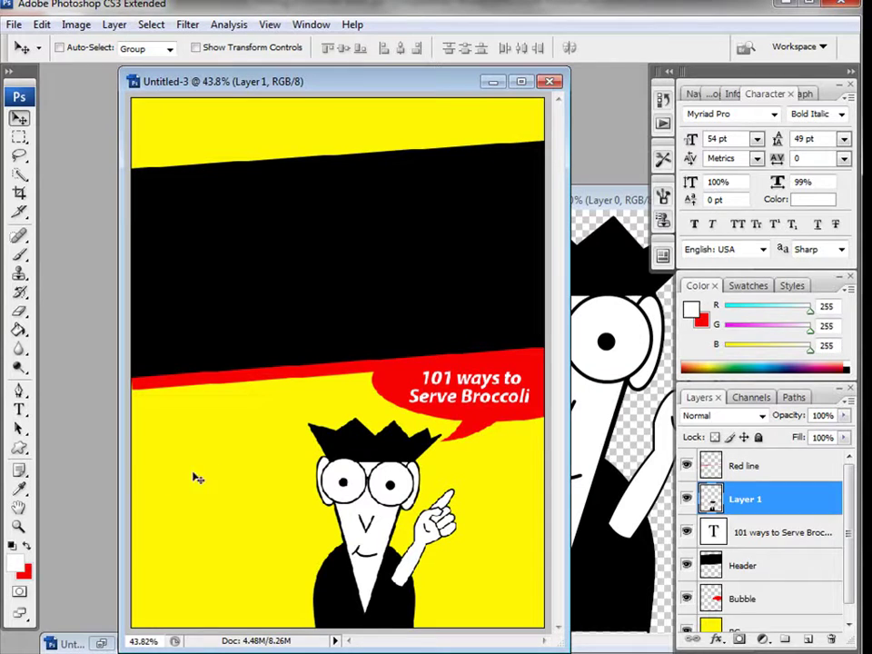
- Type the three-line tagline 'A Refrenc for the Rest of Us' at the cover's left edge
click(22, 409)
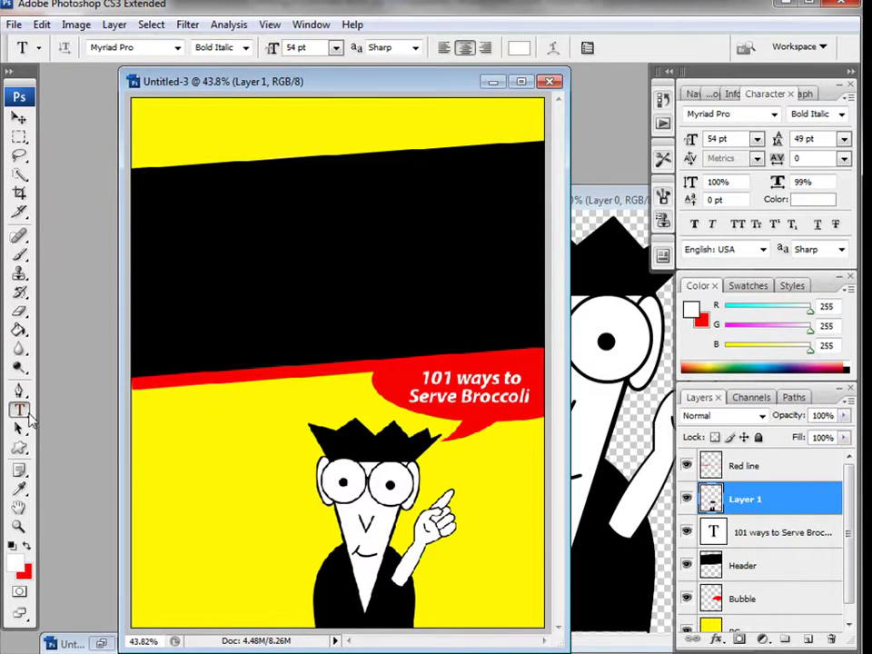
click(159, 443)
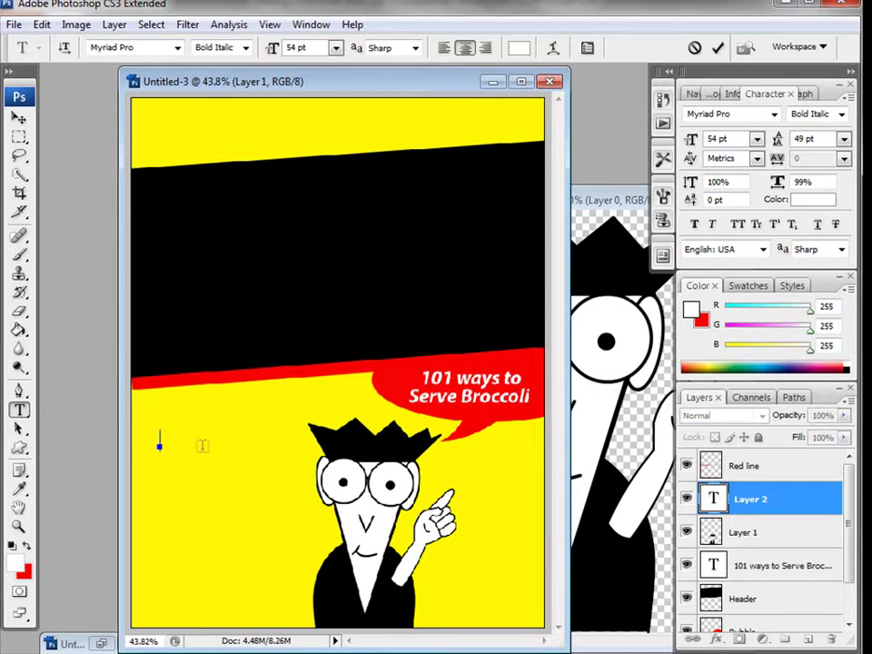
text(A Refe)
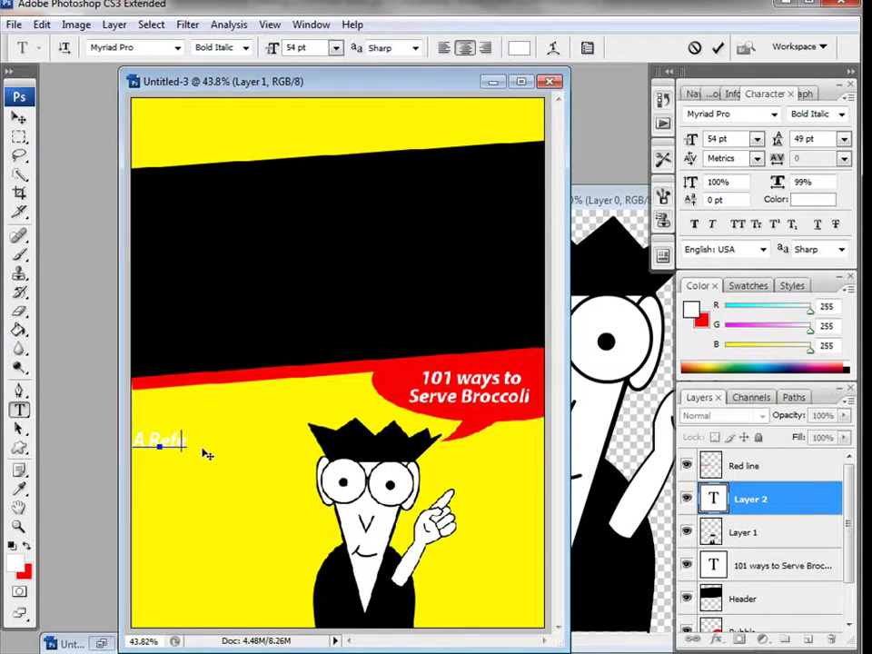
key(BackSpace)
text(renc for)
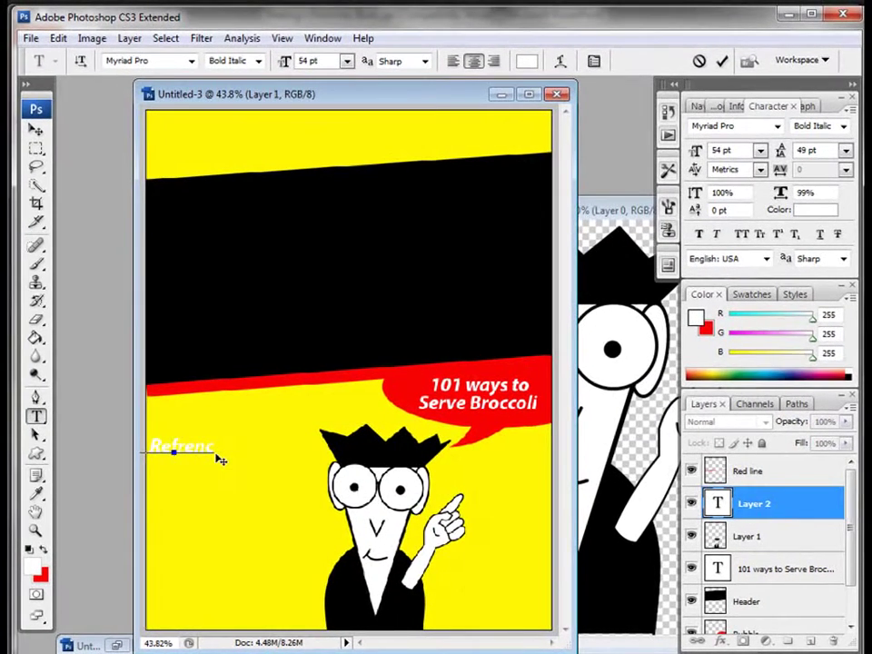
text( the)
key(Return)
text(Rest)
text( of Us!)
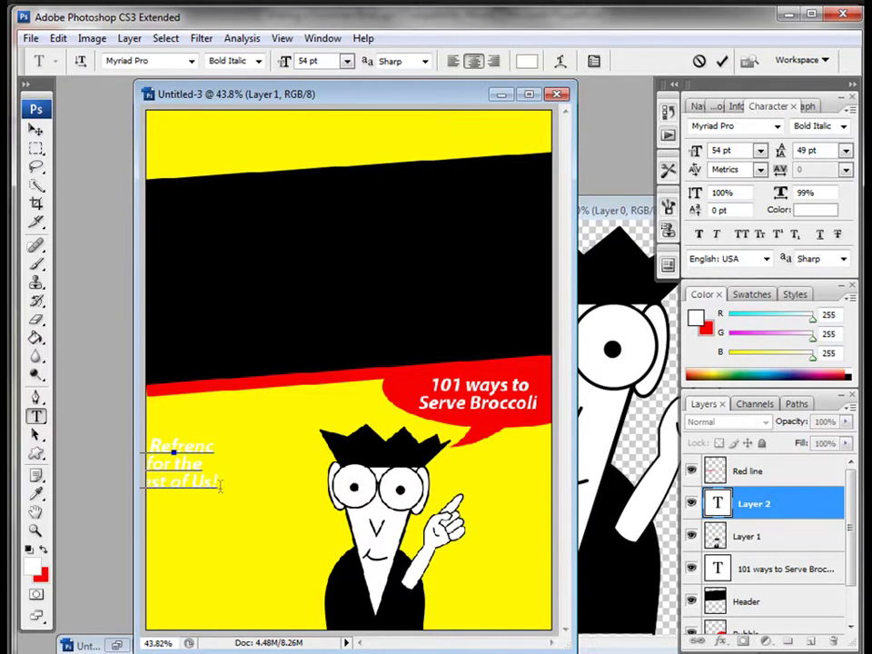
- Colour the whole tagline red and commit it
drag(220, 485, 147, 445)
click(44, 551)
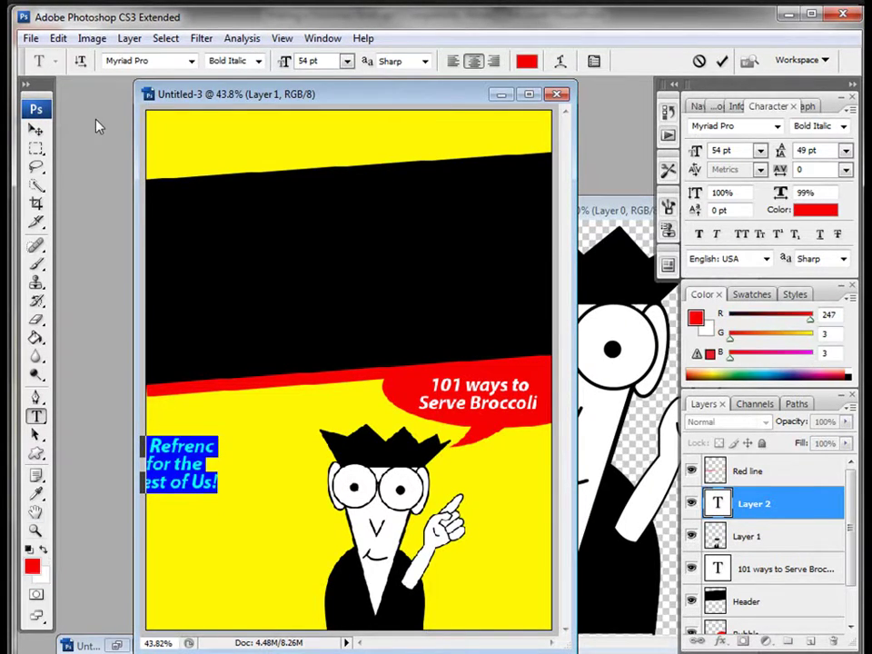
click(36, 130)
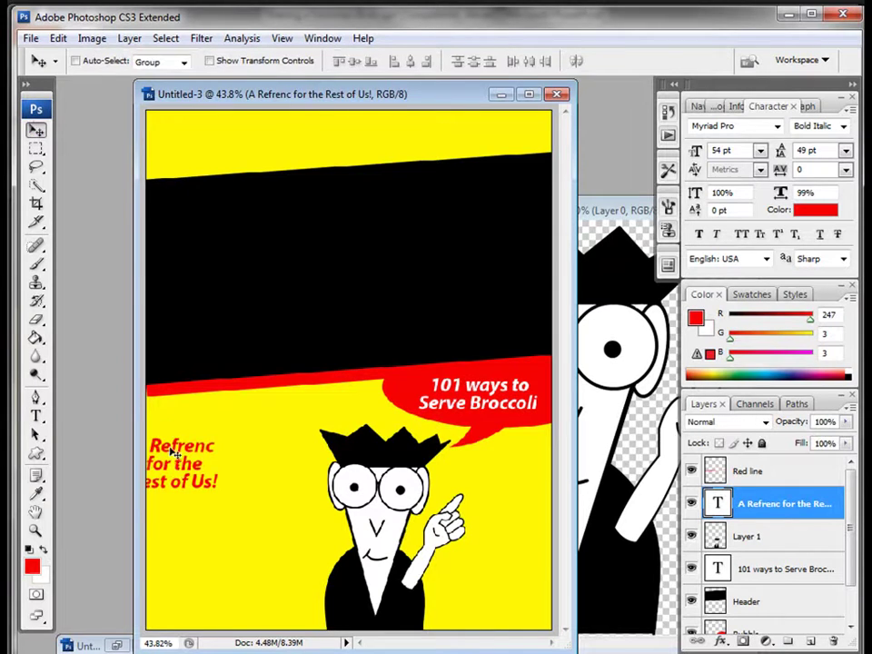
- Move the tagline right and add an 'e' to make 'Refrence'
drag(173, 451, 220, 454)
click(36, 416)
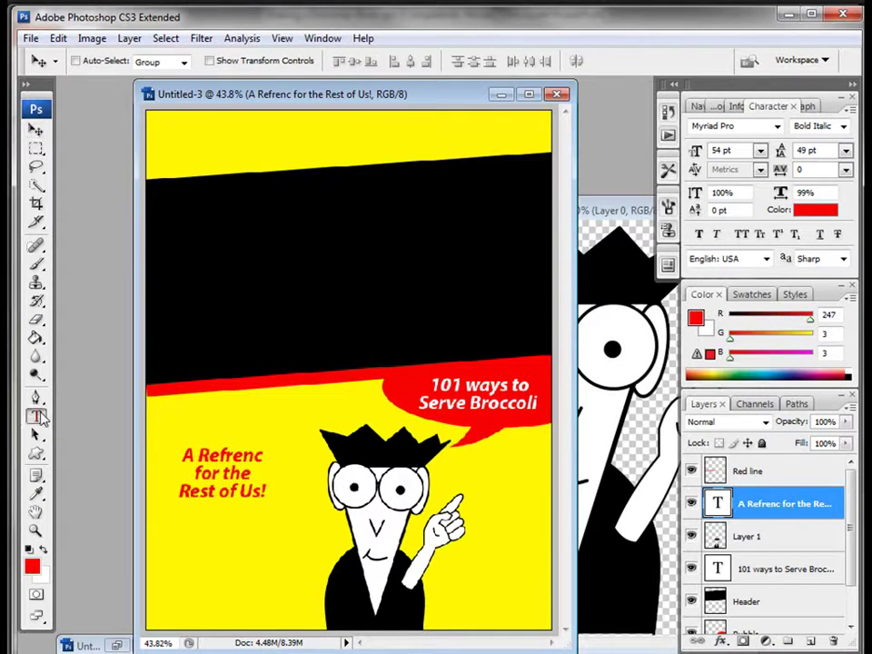
click(262, 454)
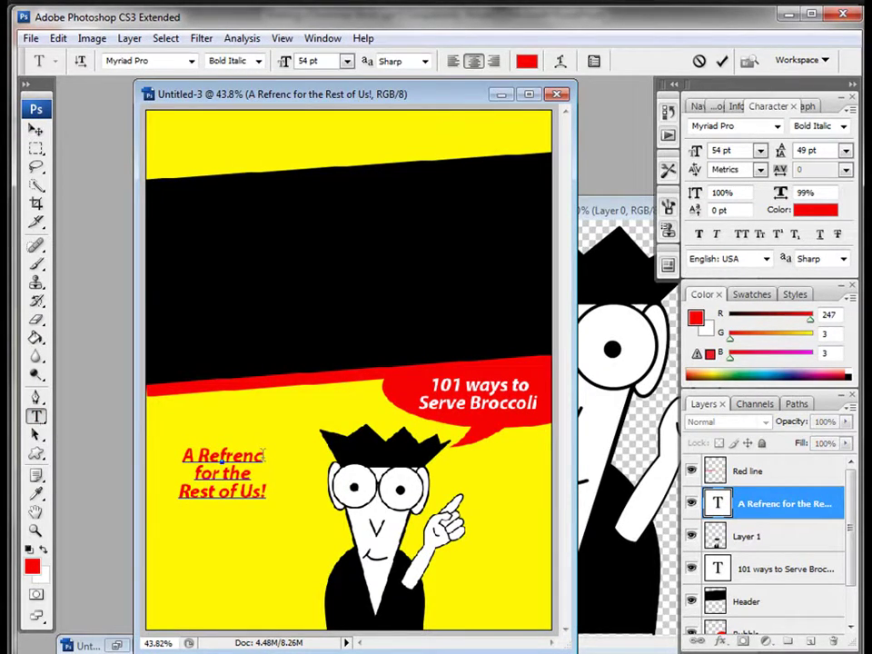
text(e)
- Set the whole tagline to 71 pt with 66 pt leading
drag(267, 491, 165, 445)
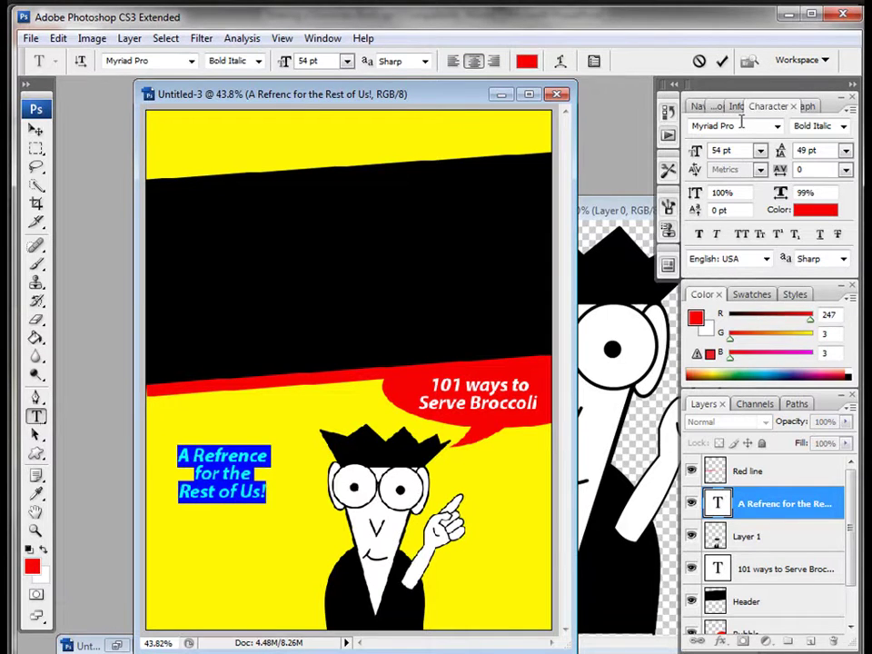
scroll(741, 150, up, 11)
scroll(741, 150, up, 6)
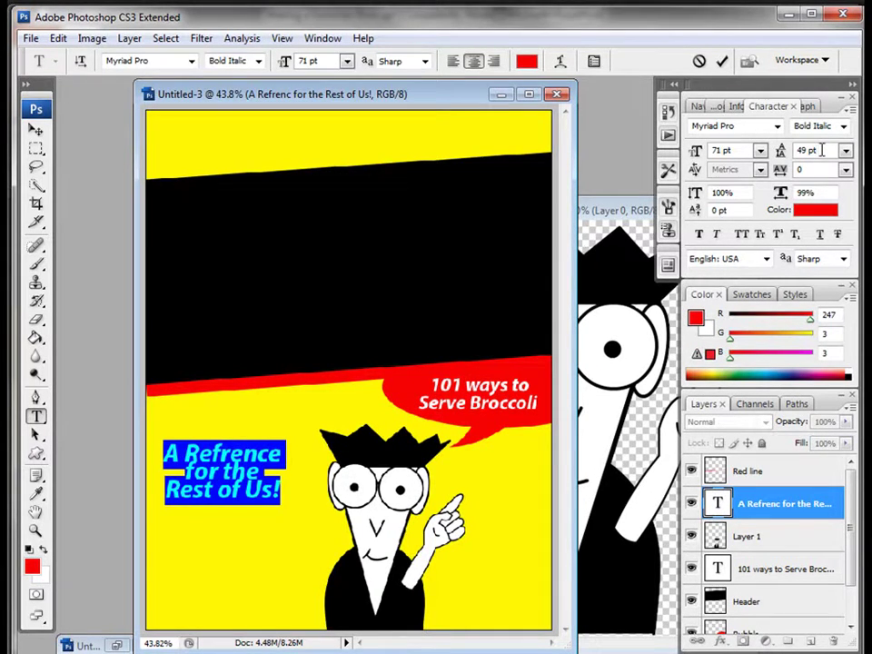
scroll(821, 150, up, 6)
scroll(821, 150, up, 11)
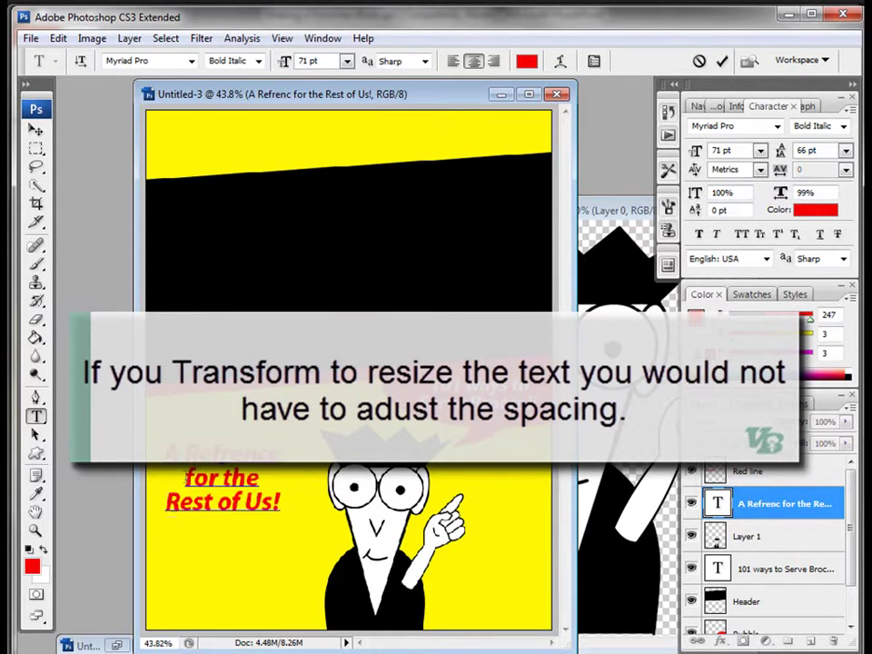
- Shrink 'for the' to 57 pt, indent the last line with spaces, and commit
drag(186, 476, 259, 479)
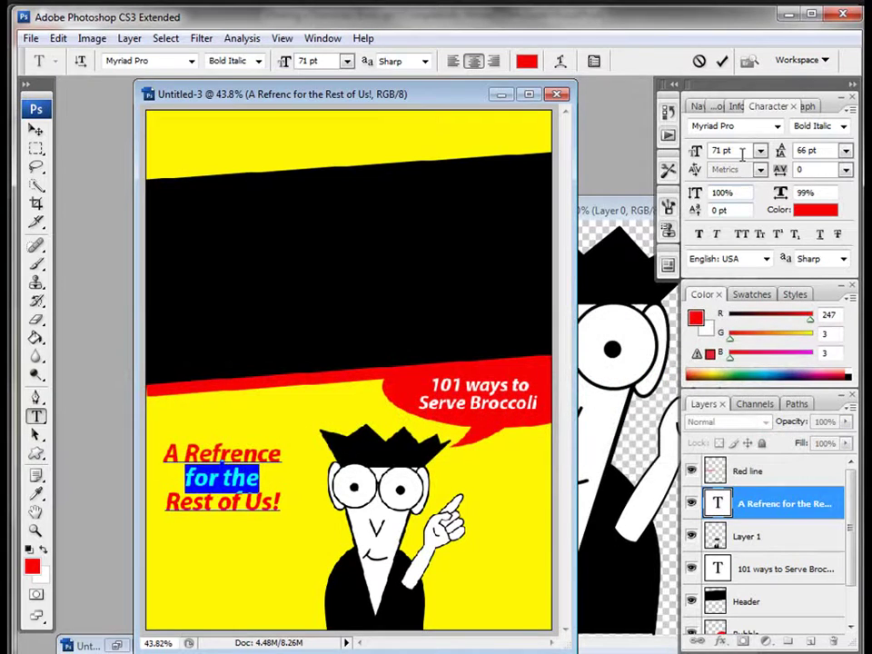
scroll(741, 153, down, 11)
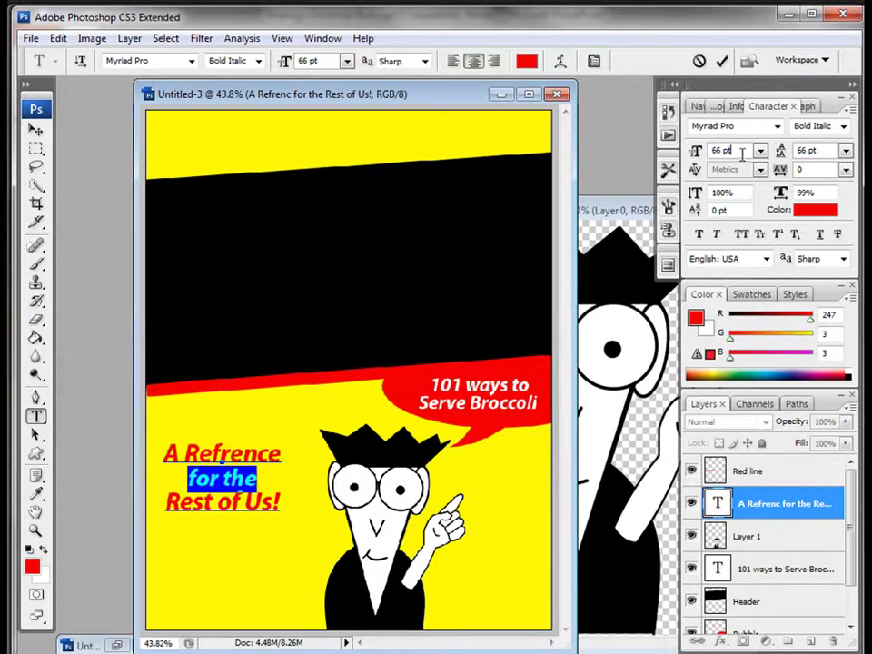
scroll(742, 152, down, 3)
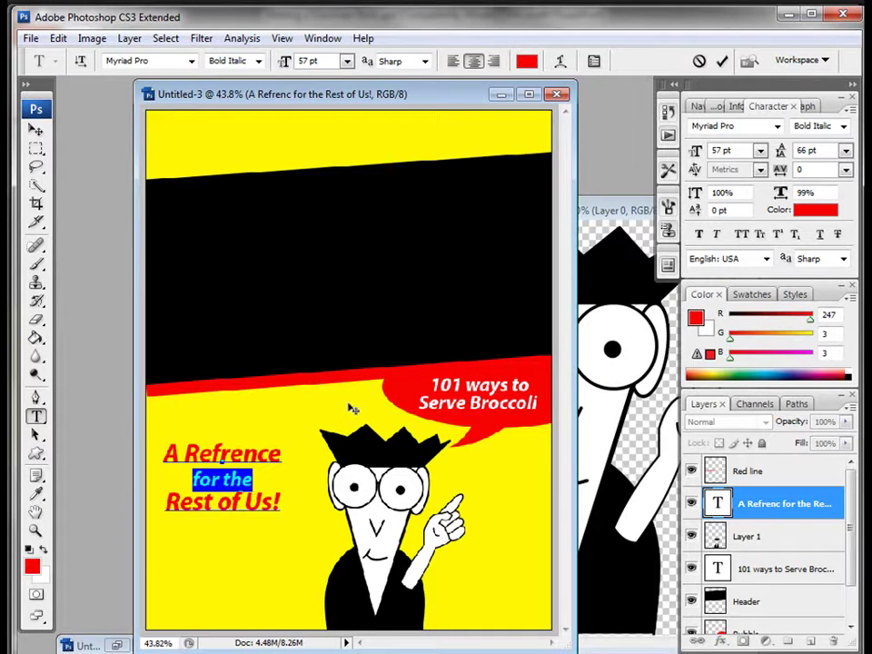
click(166, 501)
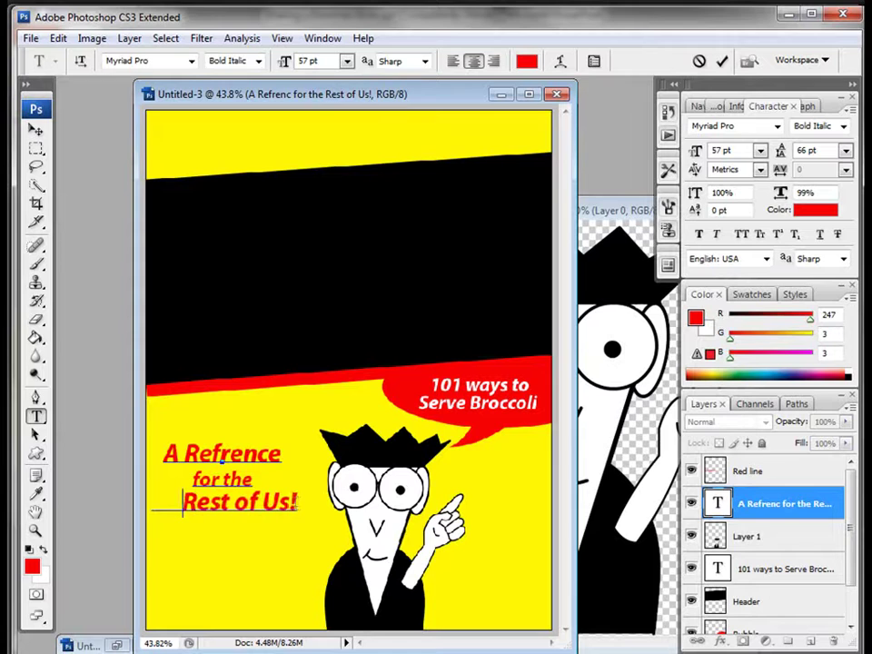
click(37, 130)
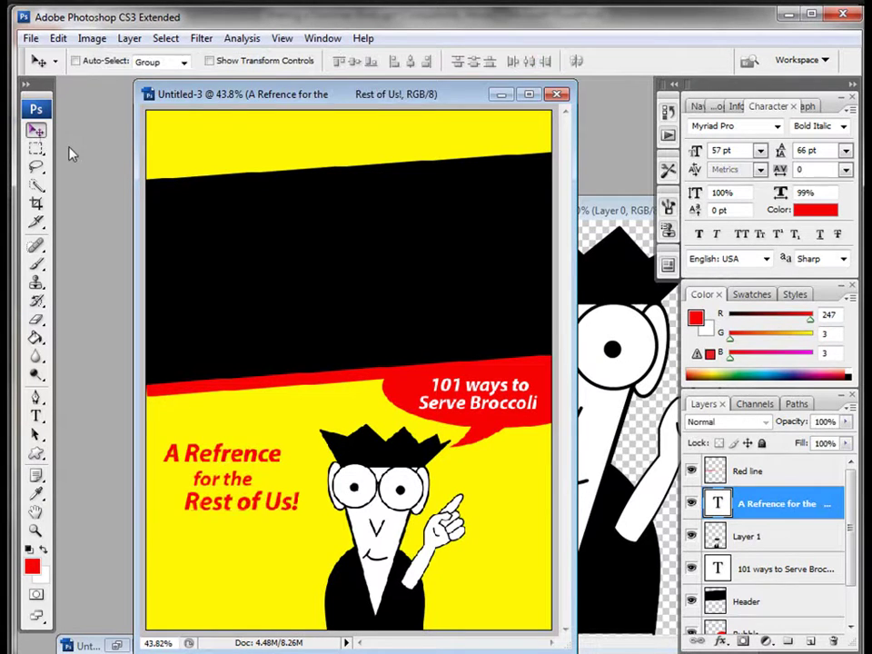
- Check the Slide Rule reference cover, correct the spelling to 'Reference', and nudge the tagline right and down
double_click(104, 646)
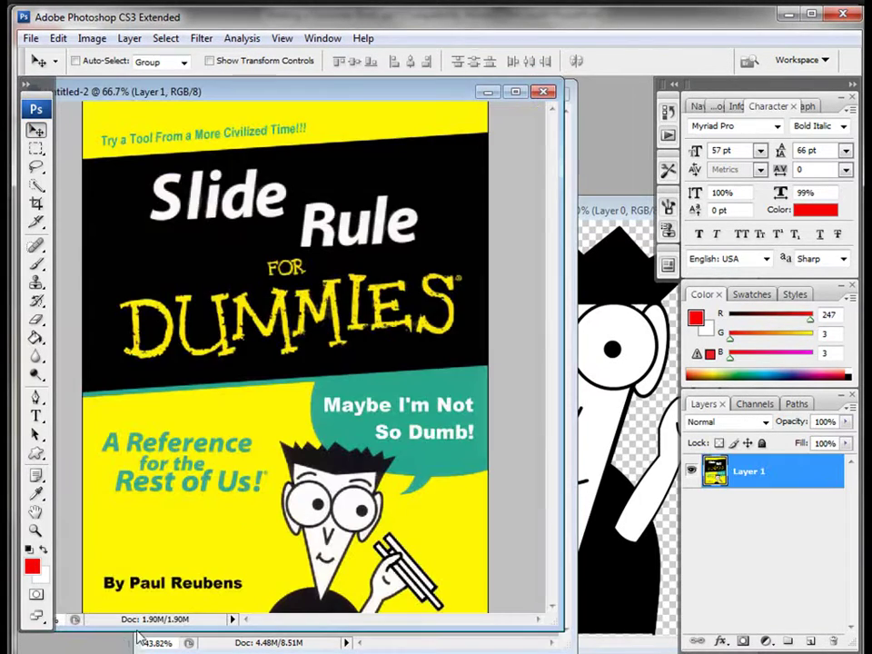
click(491, 91)
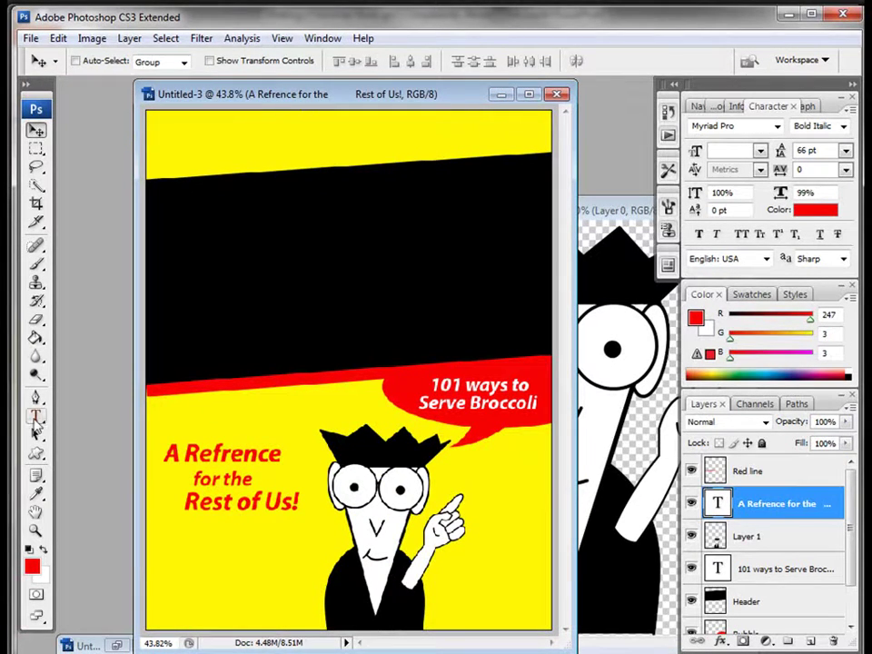
click(36, 416)
click(217, 458)
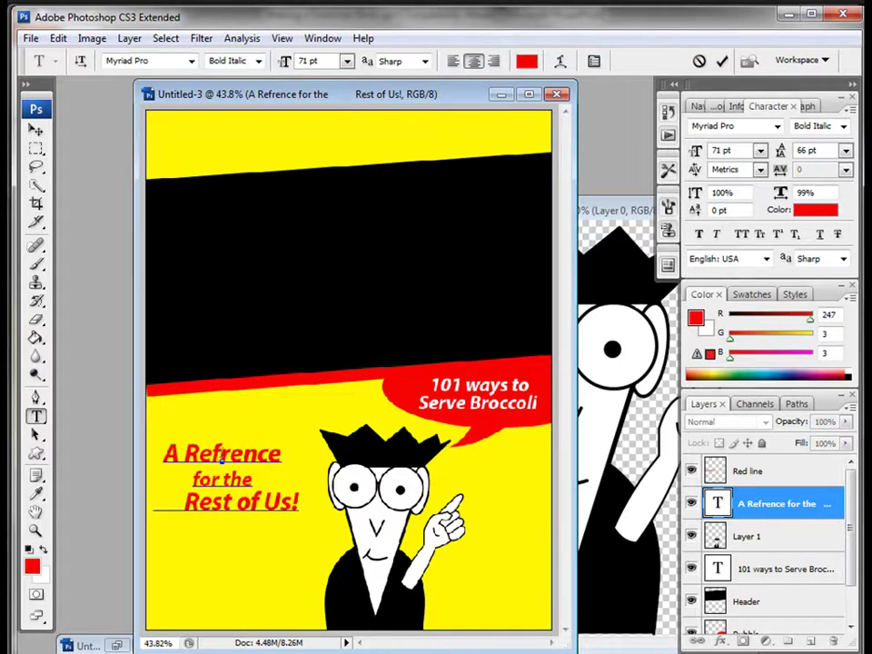
text(e)
click(36, 130)
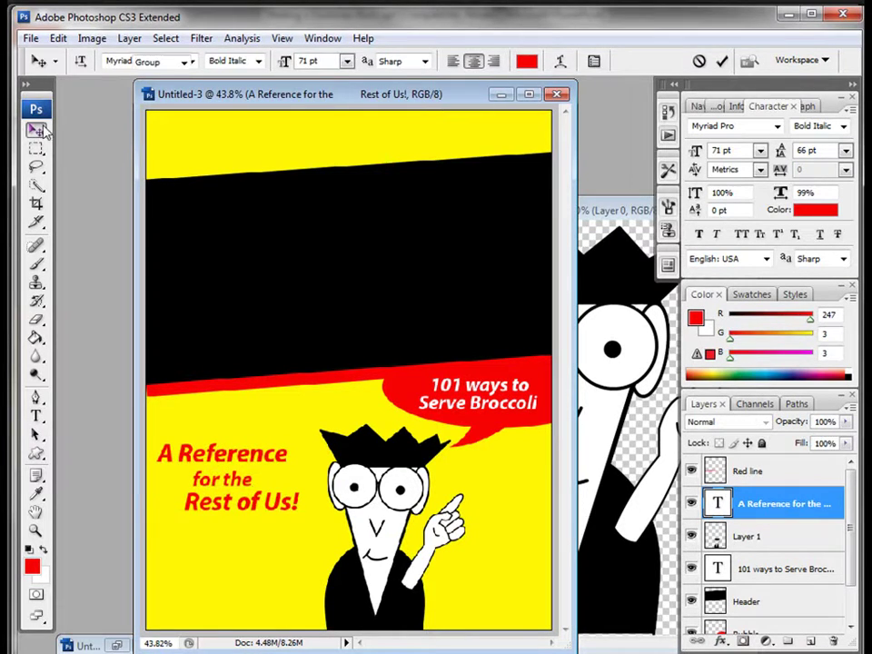
drag(262, 457, 267, 462)
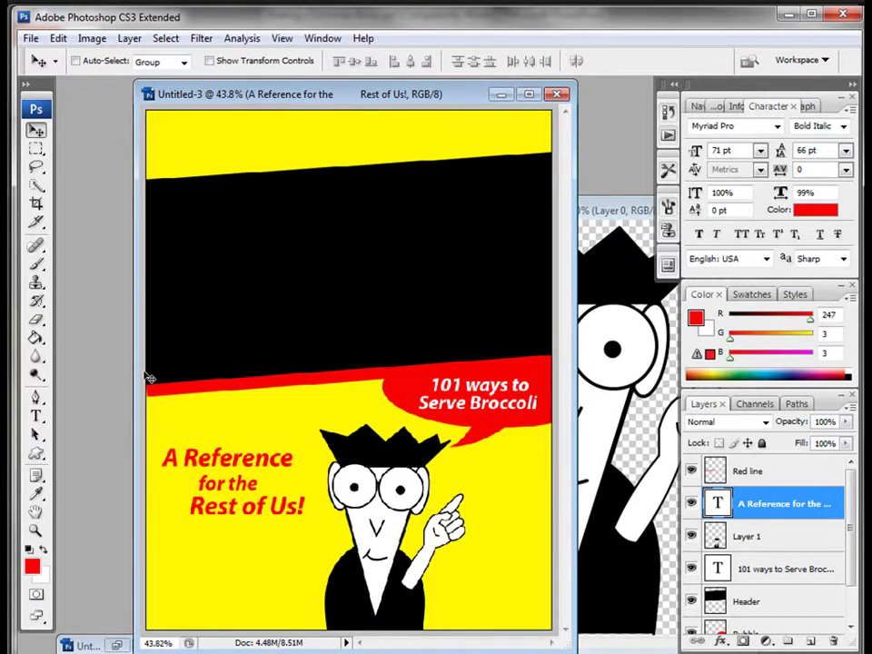
- Type the author's byline as a new text layer near the bottom-left
click(36, 416)
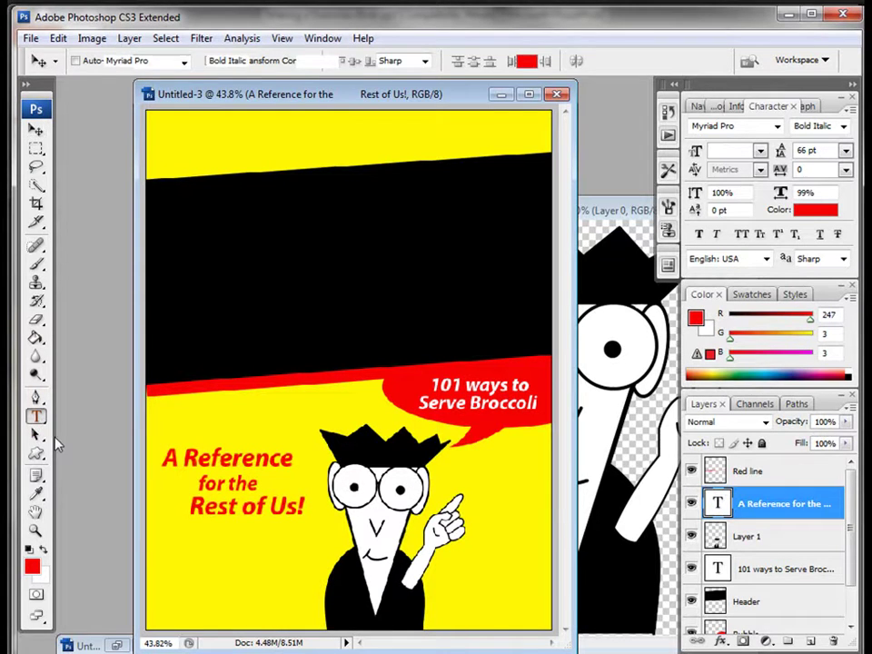
click(169, 569)
text(By Joh)
text(n Dillon)
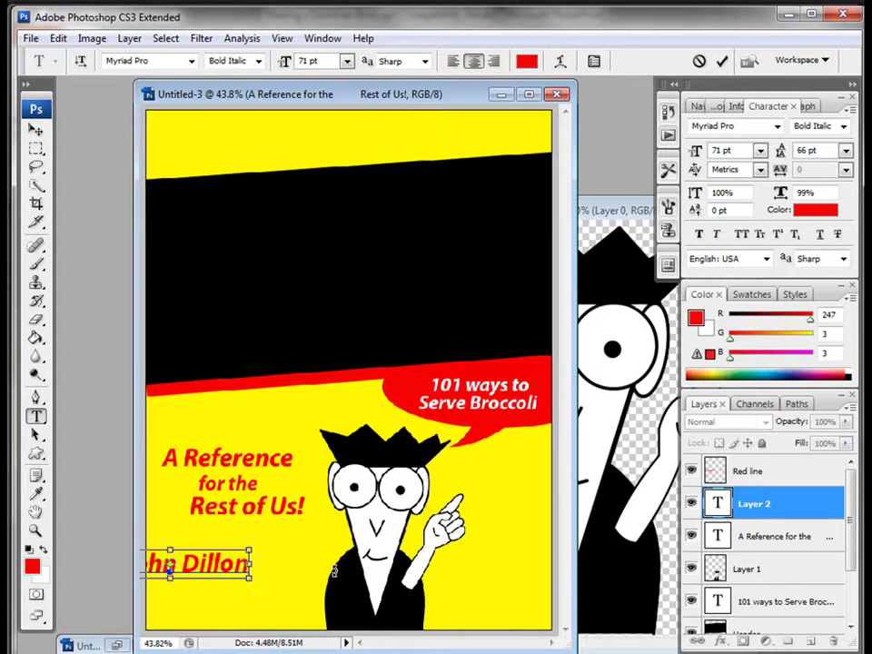
- Make the byline near-black Bold and drag it fully onto the cover
key(ctrl+a)
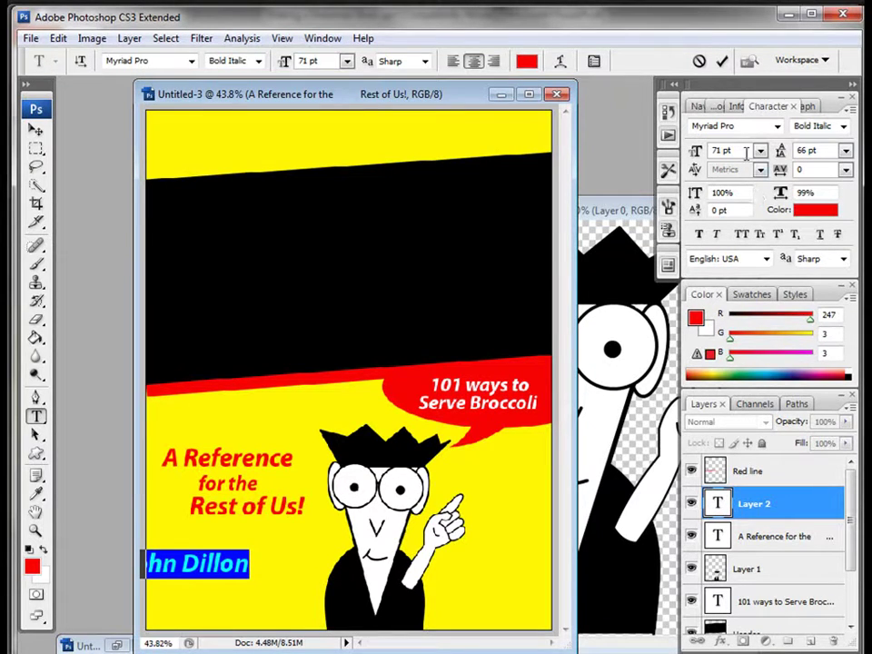
scroll(747, 152, down, 13)
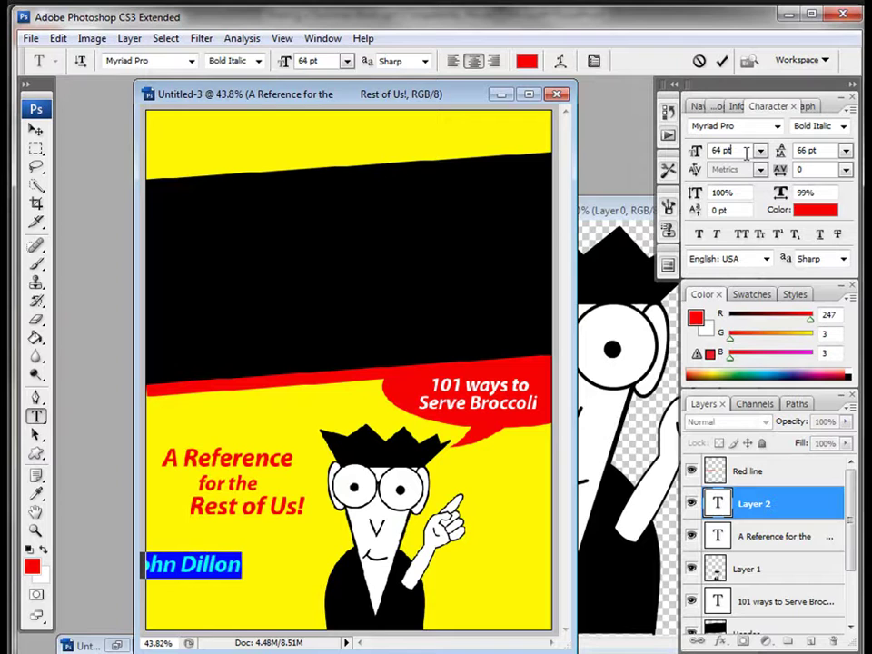
scroll(746, 152, down, 5)
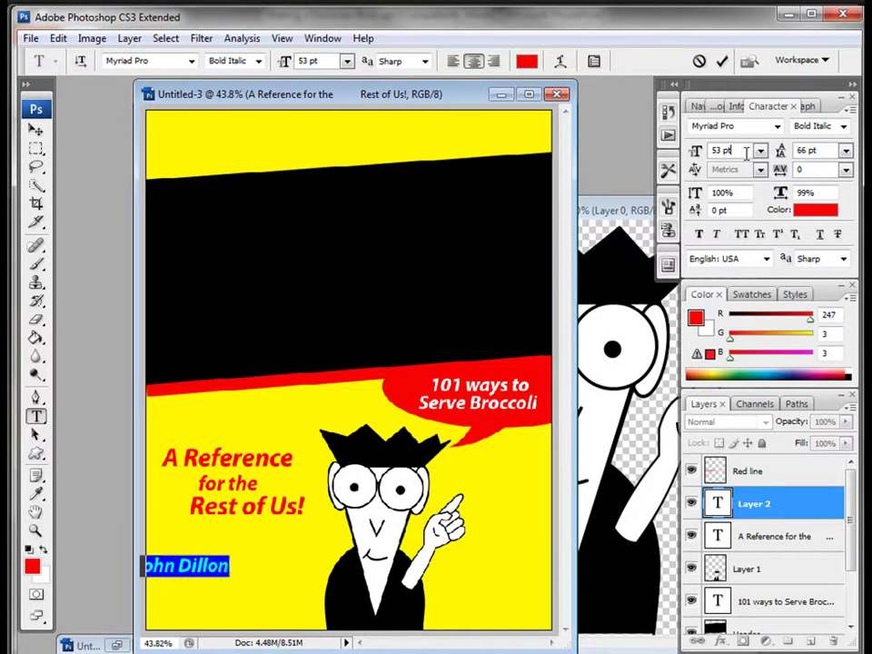
click(811, 212)
click(509, 543)
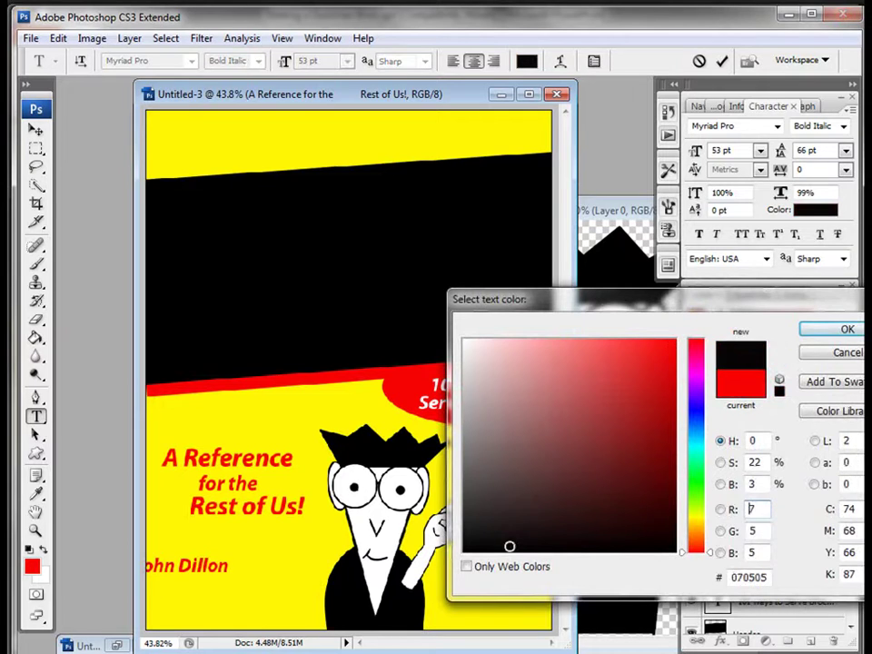
key(Return)
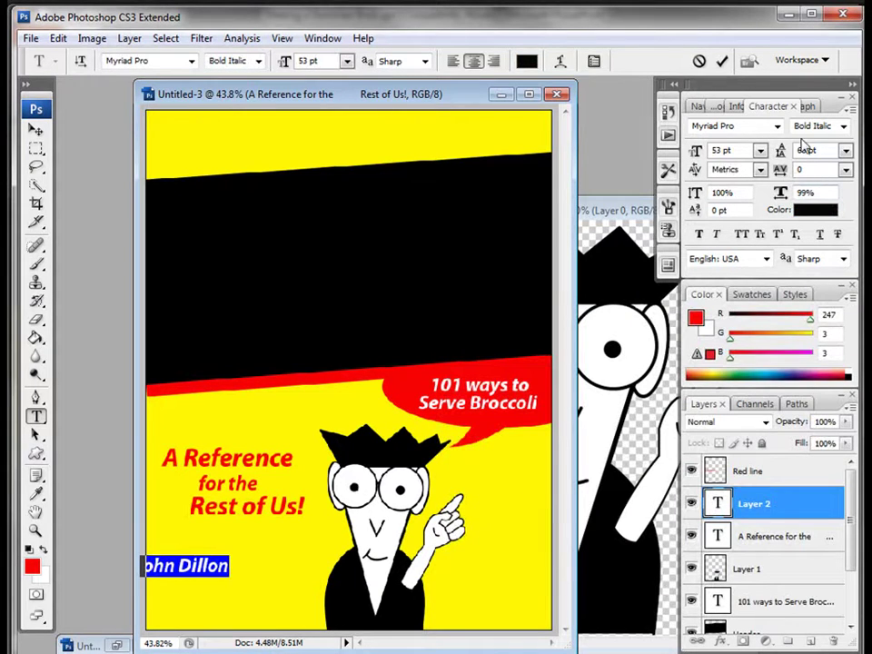
click(843, 126)
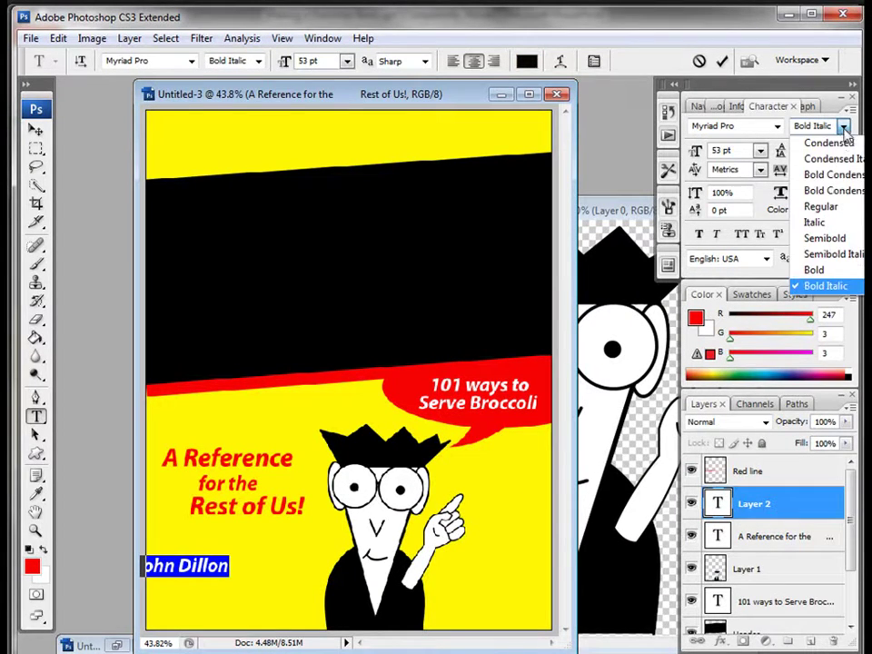
click(815, 271)
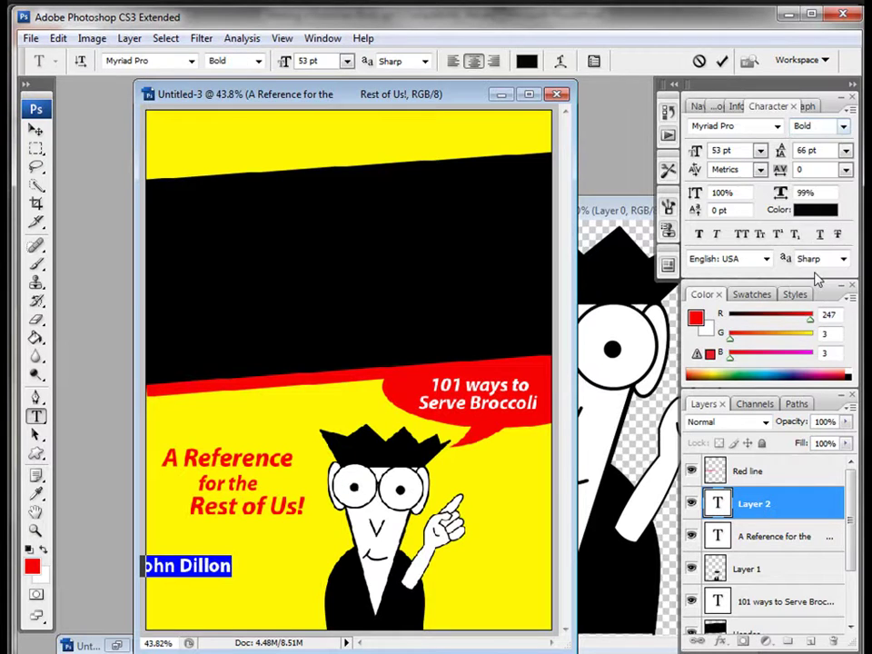
click(36, 129)
drag(191, 577, 262, 591)
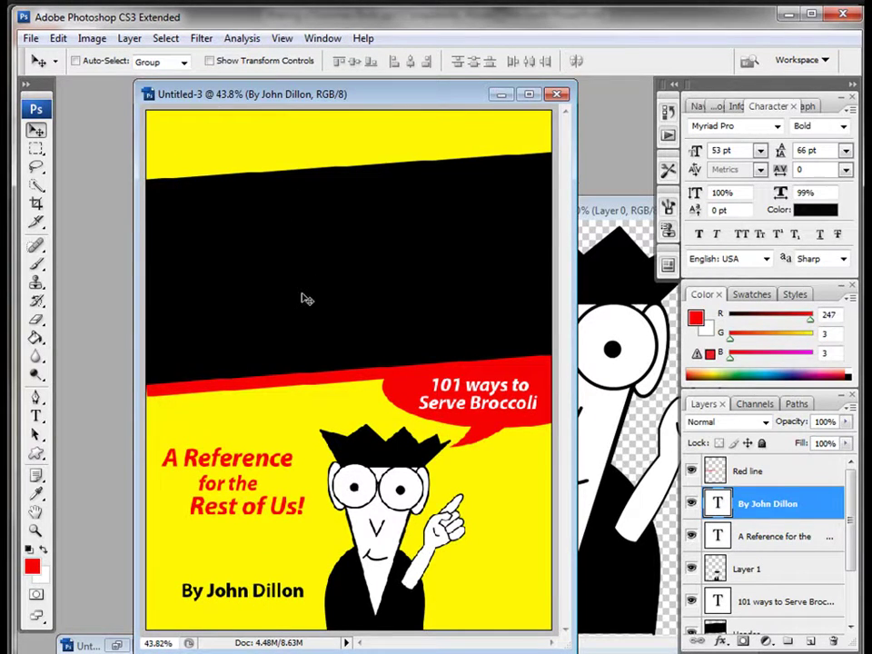
- Open the image for Dummies text.png
click(32, 39)
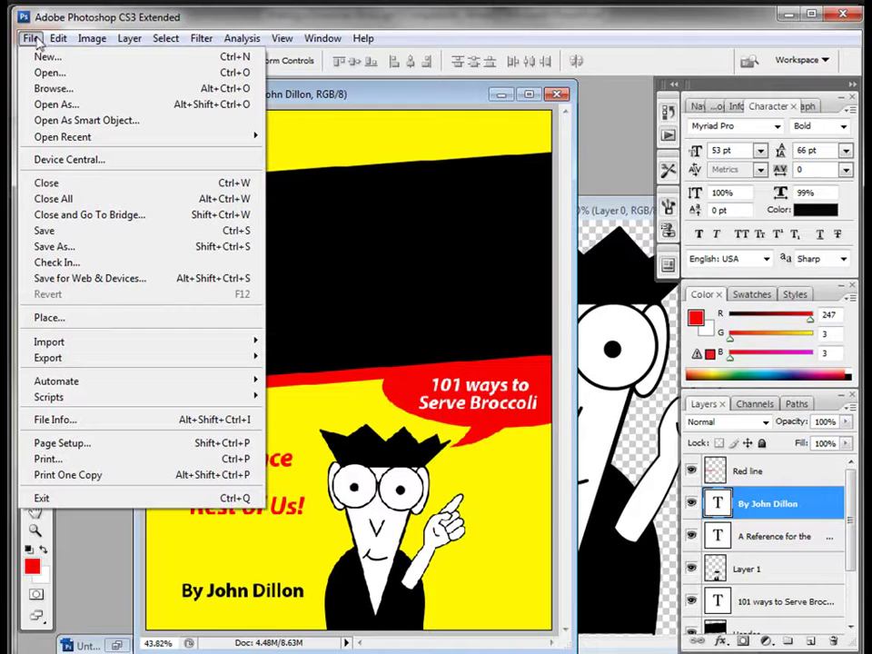
click(45, 72)
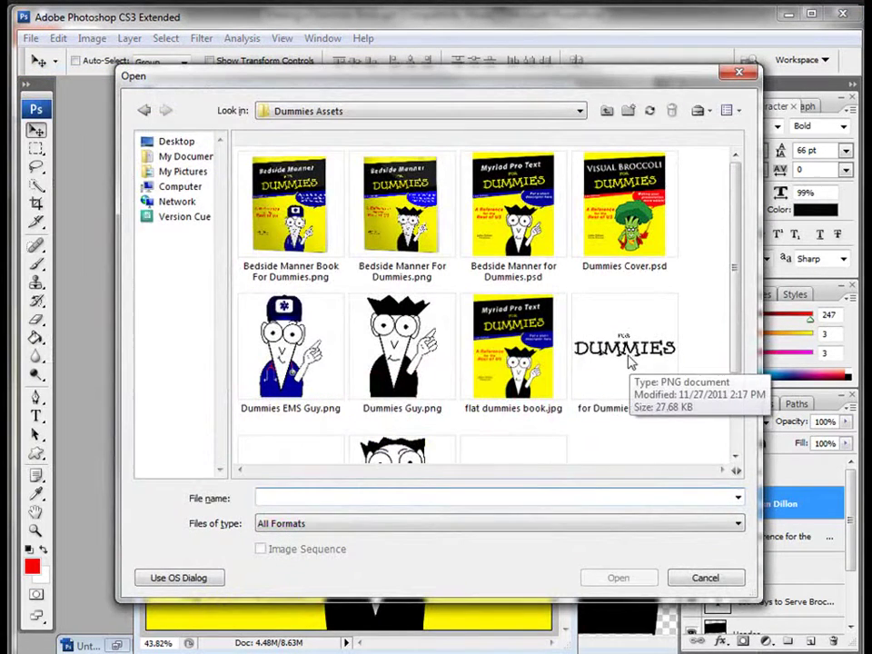
click(627, 346)
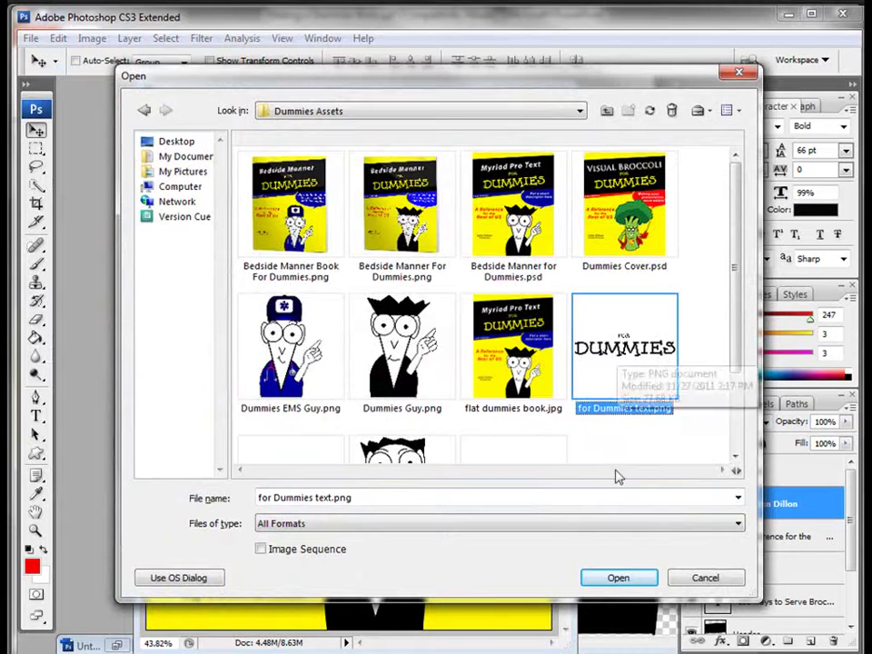
click(619, 579)
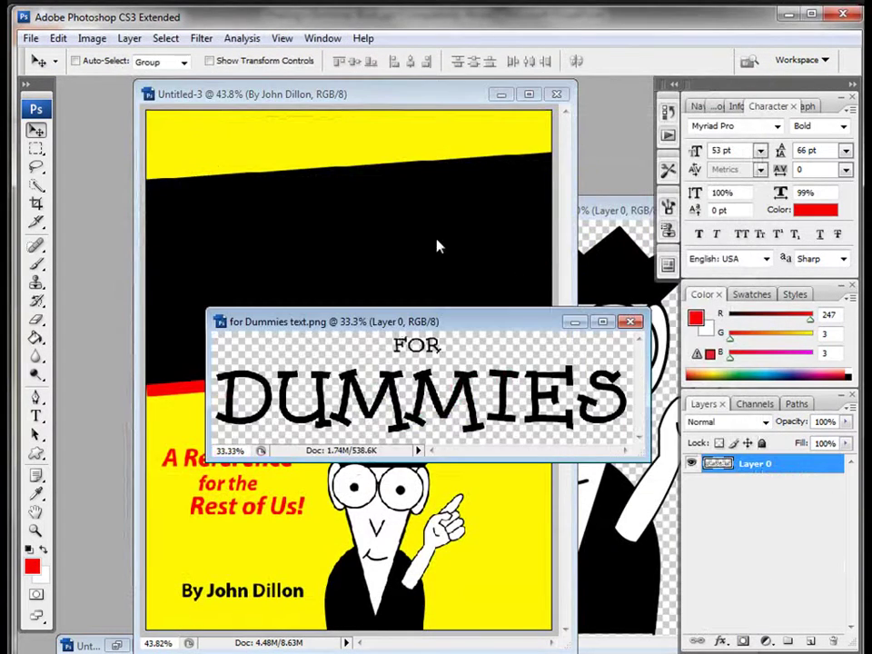
- Drag the for Dummies title layer into the Untitled-3 cover document
drag(434, 323, 442, 422)
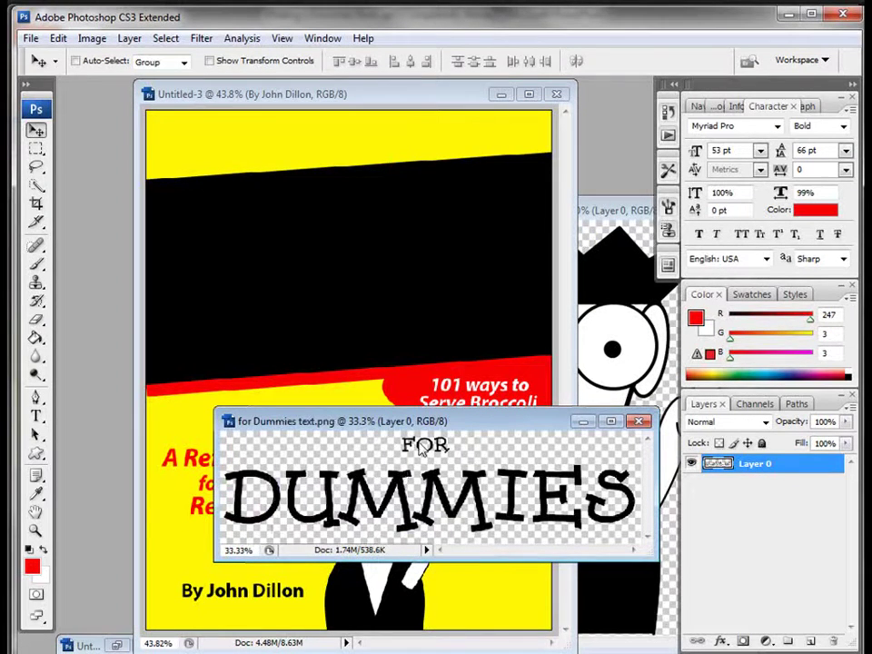
drag(726, 464, 440, 479)
drag(463, 426, 431, 451)
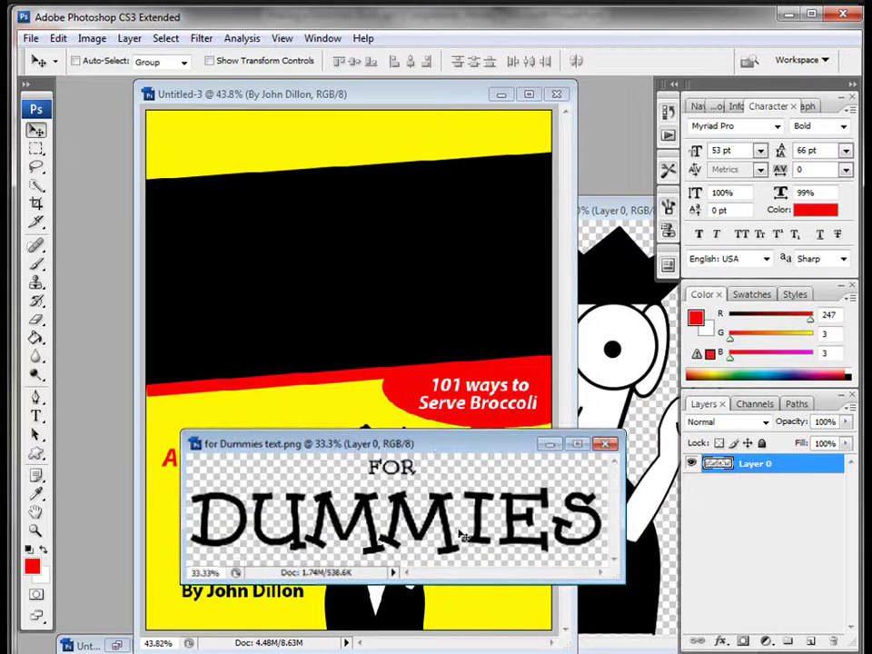
drag(718, 466, 303, 280)
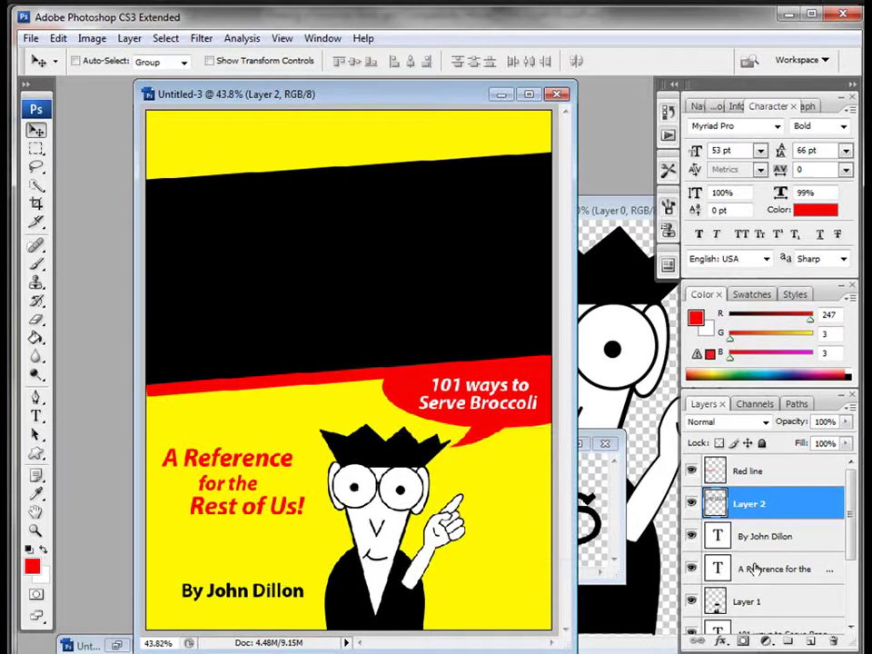
click(721, 641)
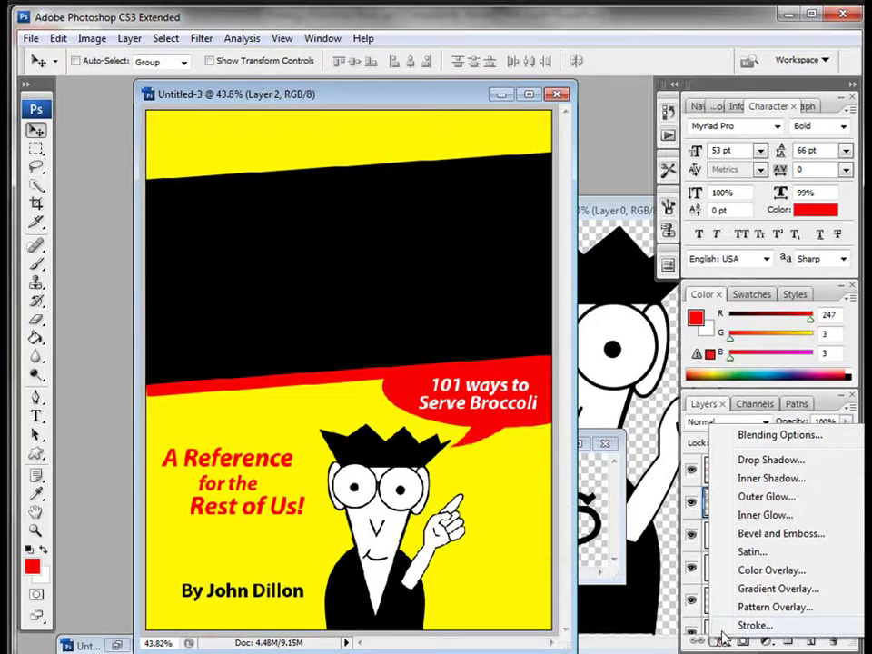
- Add a Color Overlay to the title layer using the cover's yellow, fff603
click(771, 570)
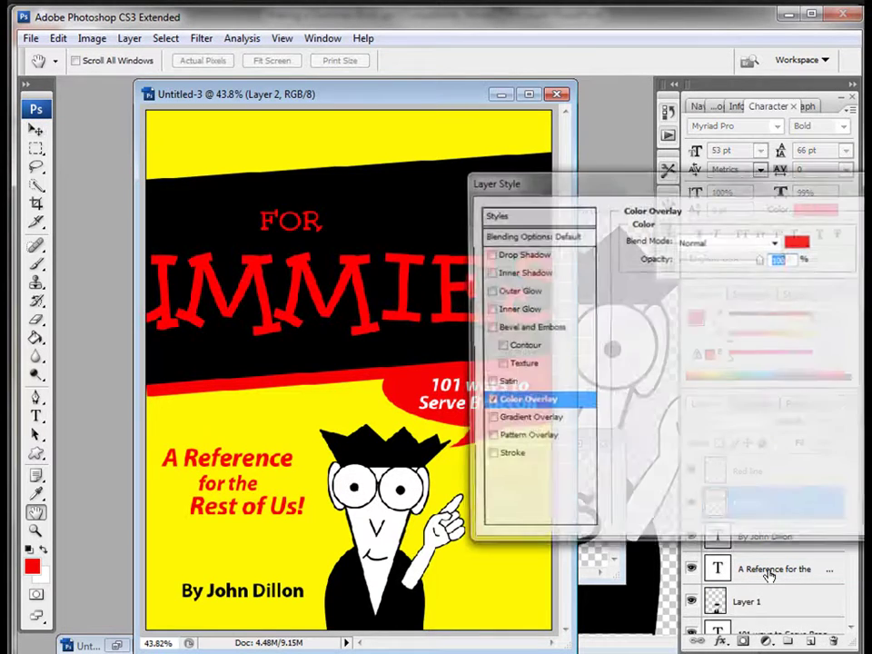
drag(738, 182, 635, 249)
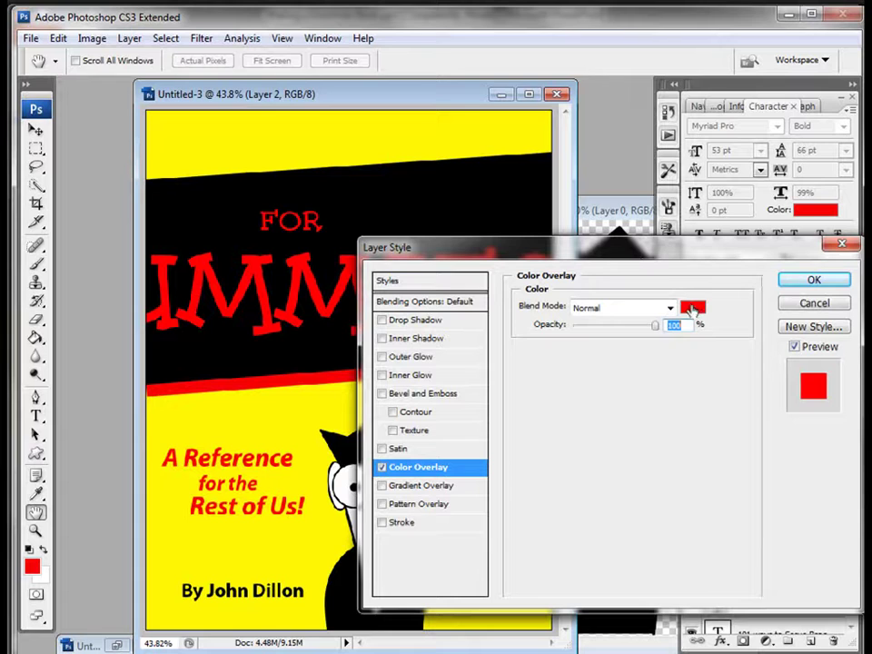
click(692, 309)
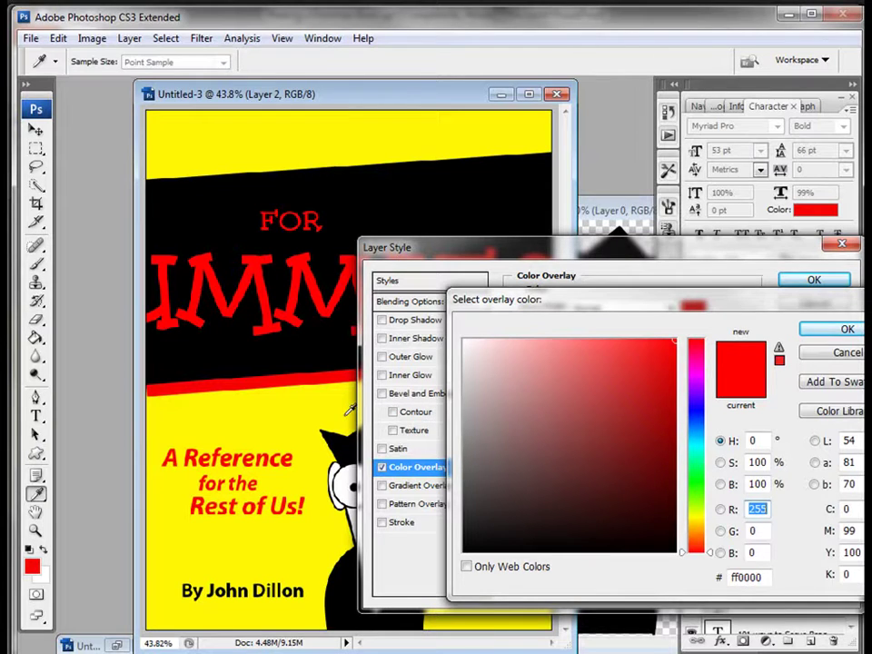
click(251, 414)
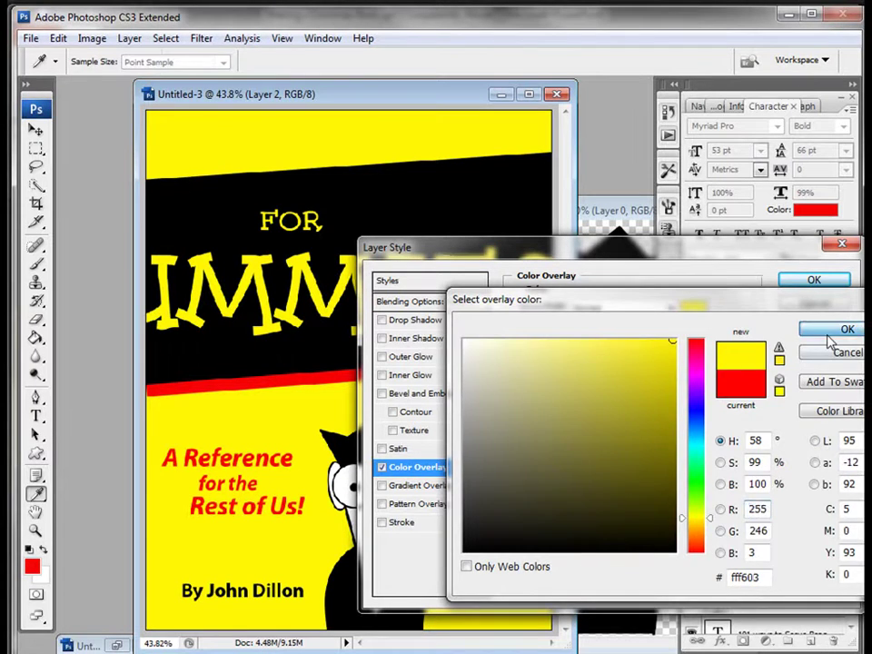
click(845, 329)
click(835, 277)
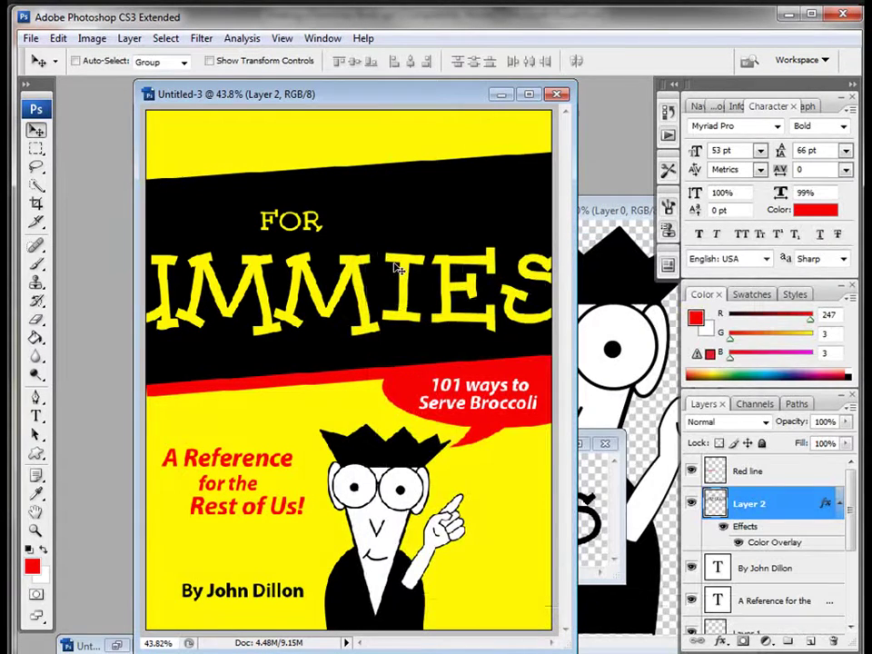
- Scale the yellow FOR DUMMIES title to about 62.9% and centre it in the black band
key(ctrl+t)
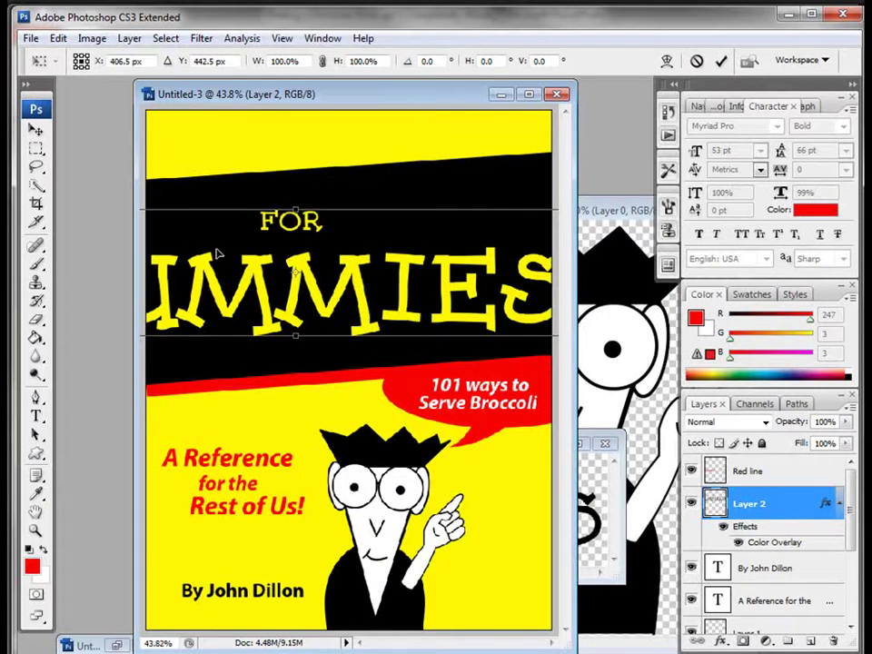
click(281, 38)
click(300, 174)
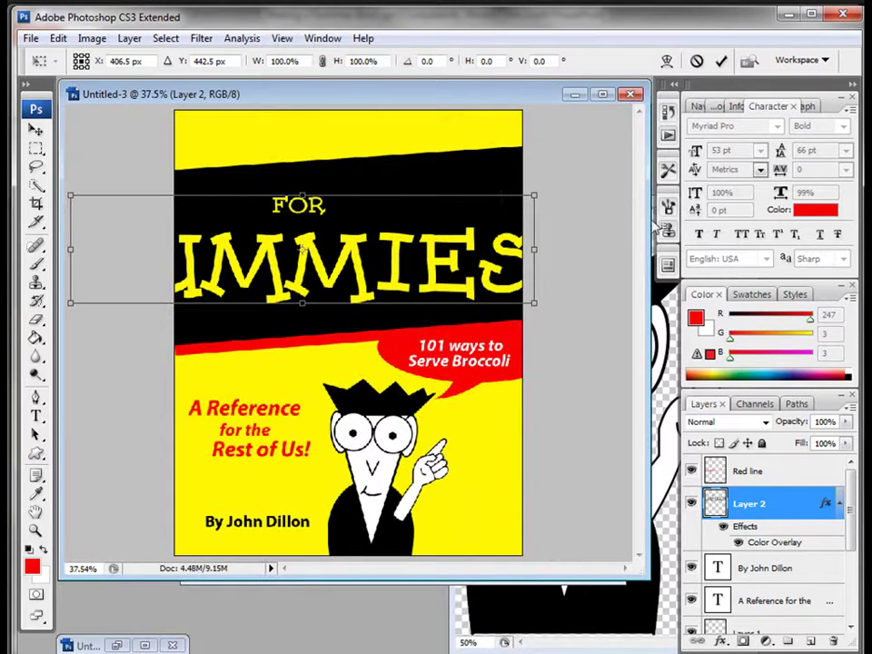
drag(540, 194, 383, 231)
drag(266, 262, 382, 255)
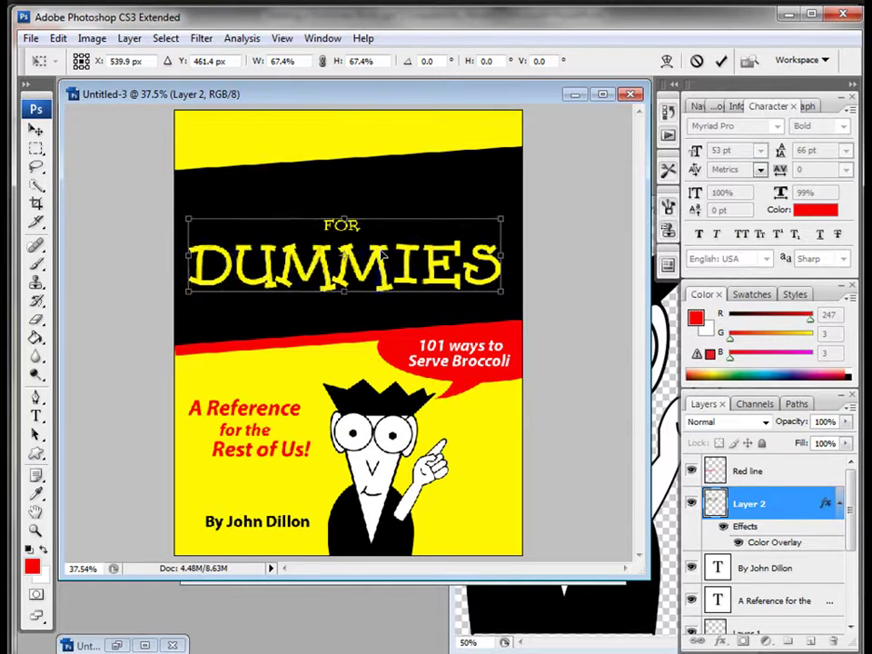
drag(500, 218, 482, 225)
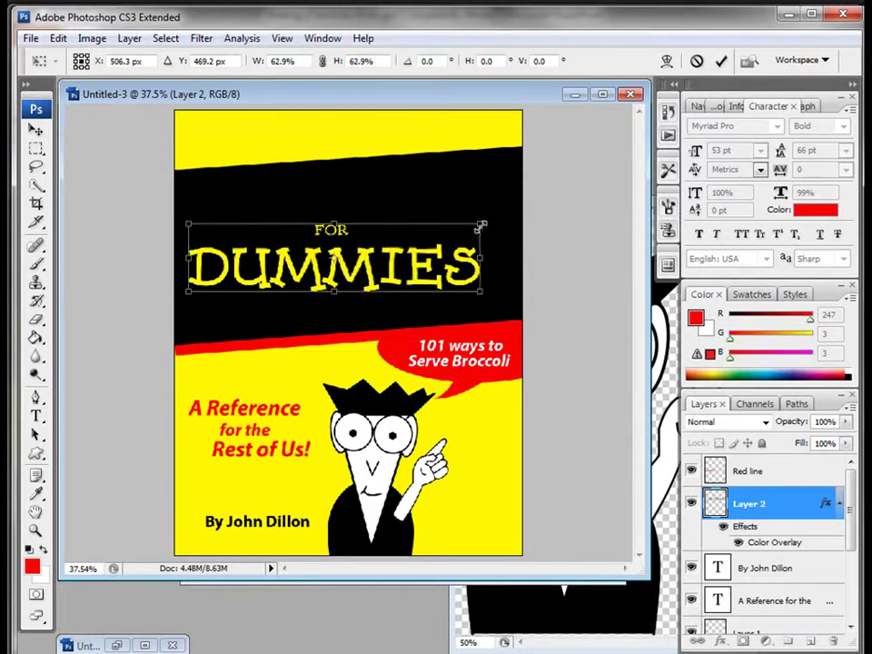
drag(356, 261, 380, 273)
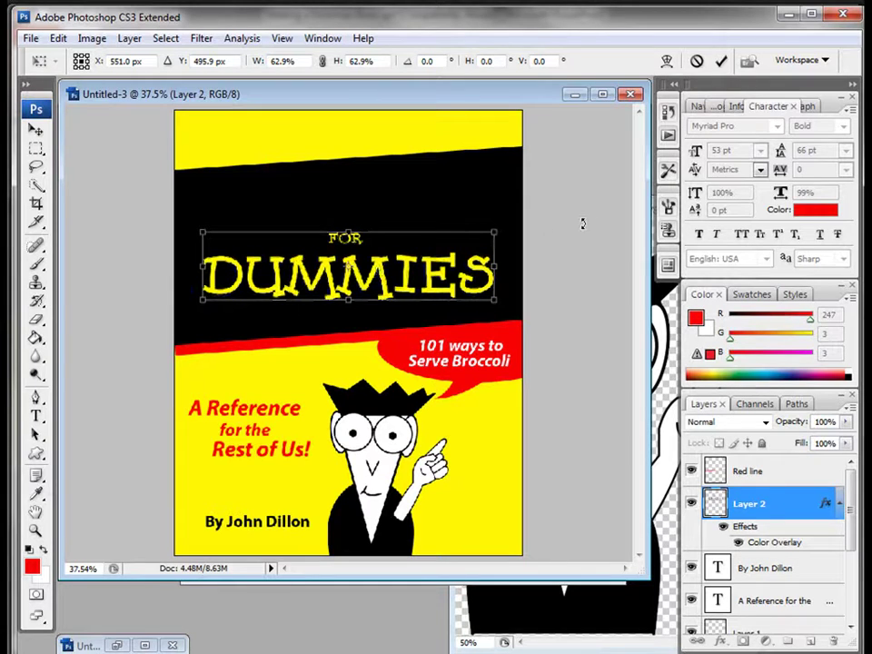
key(Return)
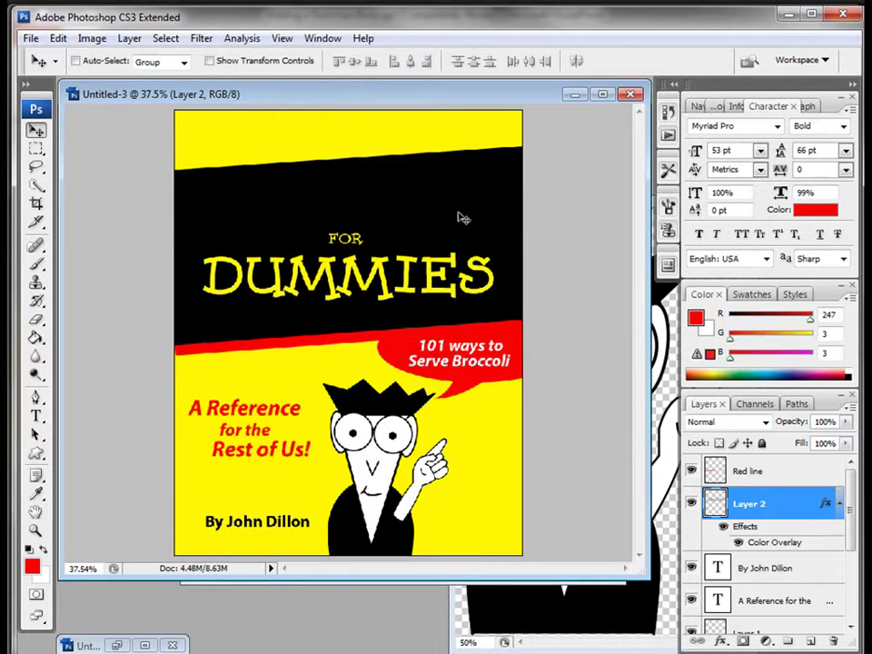
click(36, 415)
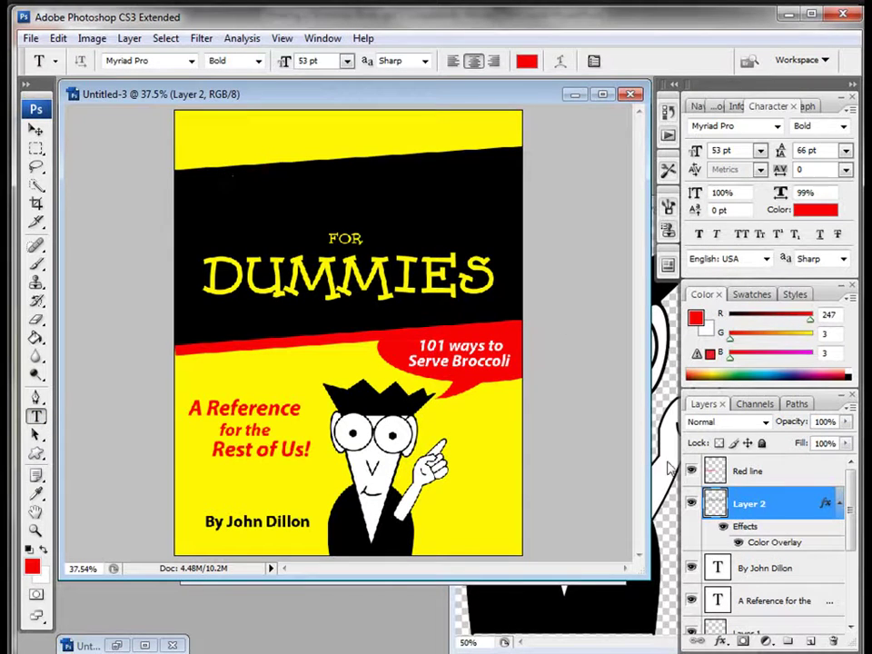
- Type 'Broccoli' in the black band and set it to 72 pt
click(246, 192)
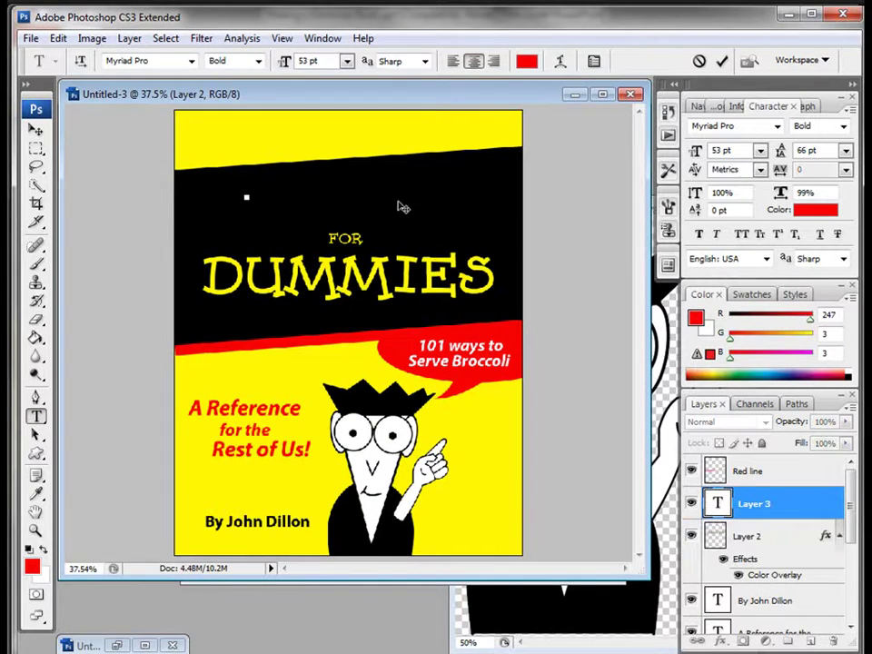
text(occoli)
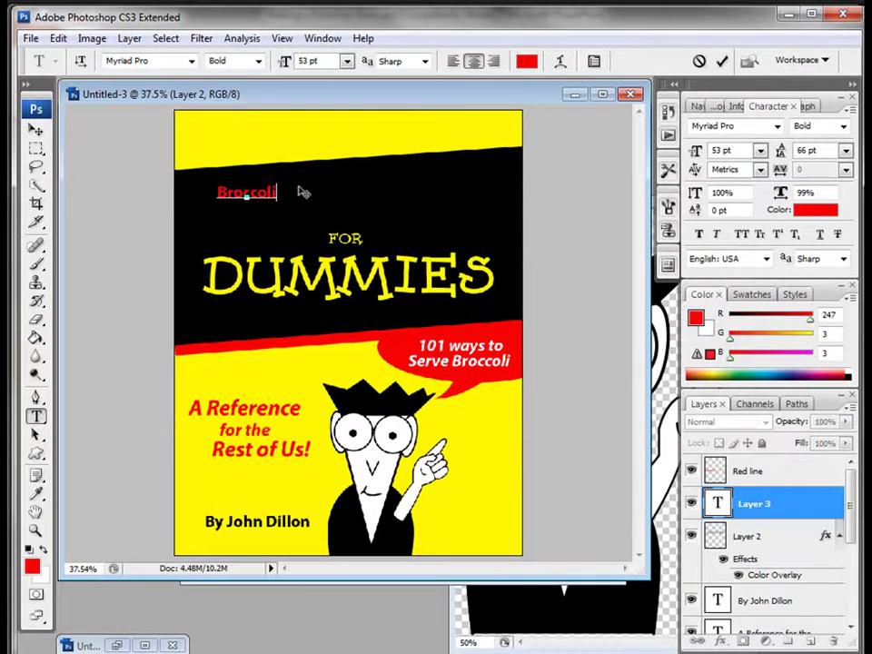
drag(281, 188, 86, 188)
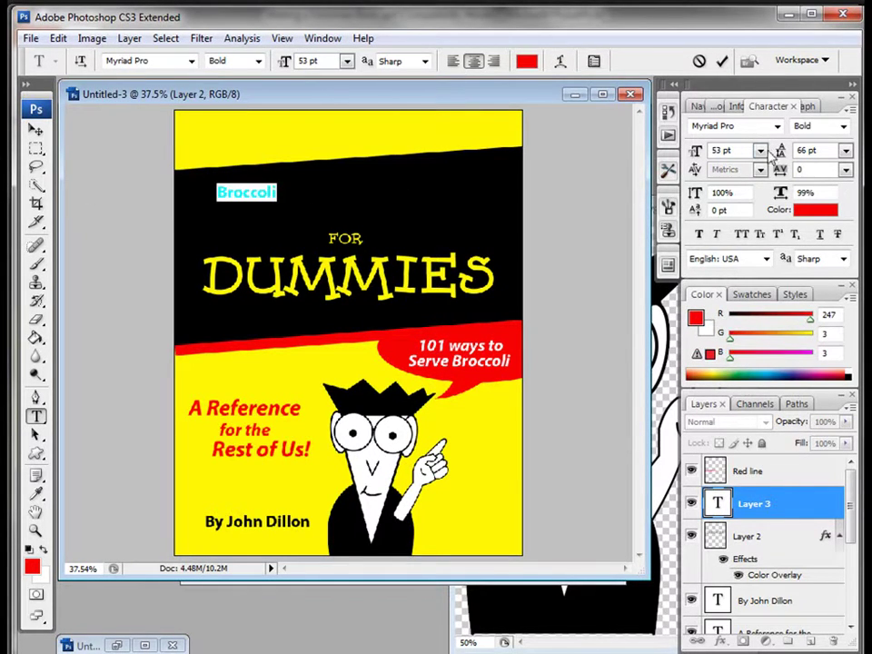
click(761, 151)
click(748, 433)
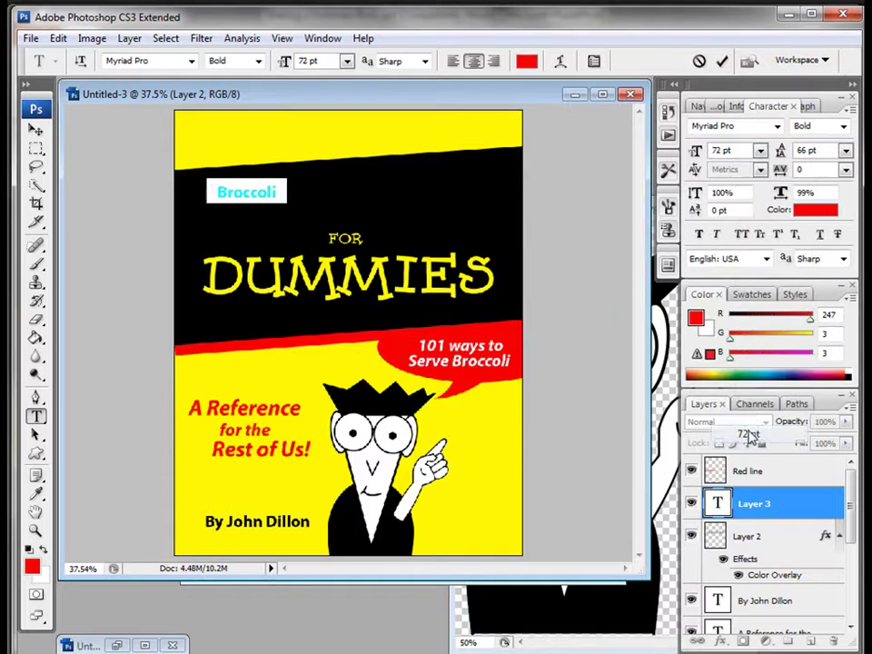
- Free Transform the Broccoli text to about 211% and centre it above FOR
click(35, 130)
click(57, 38)
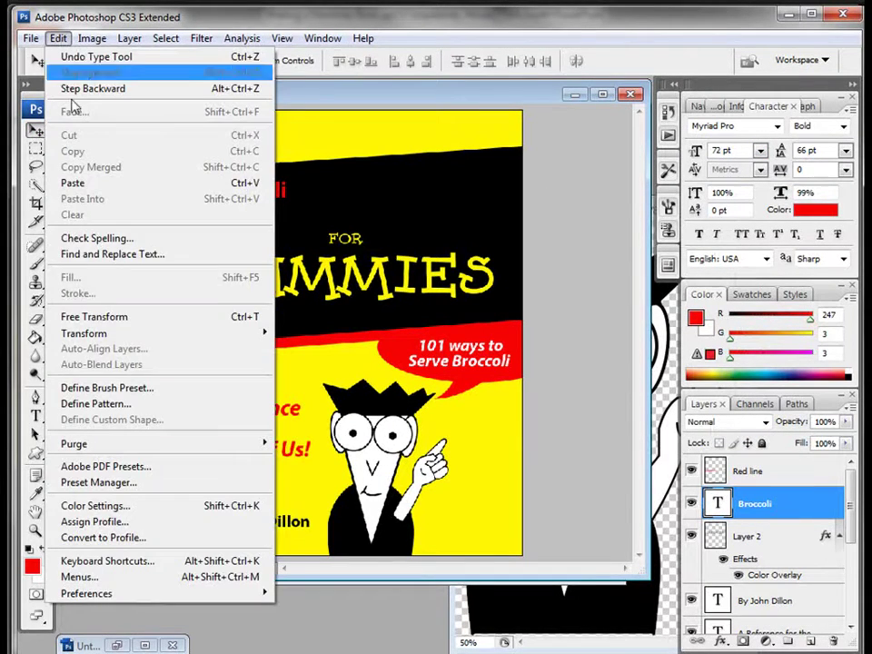
click(90, 315)
drag(289, 203, 413, 210)
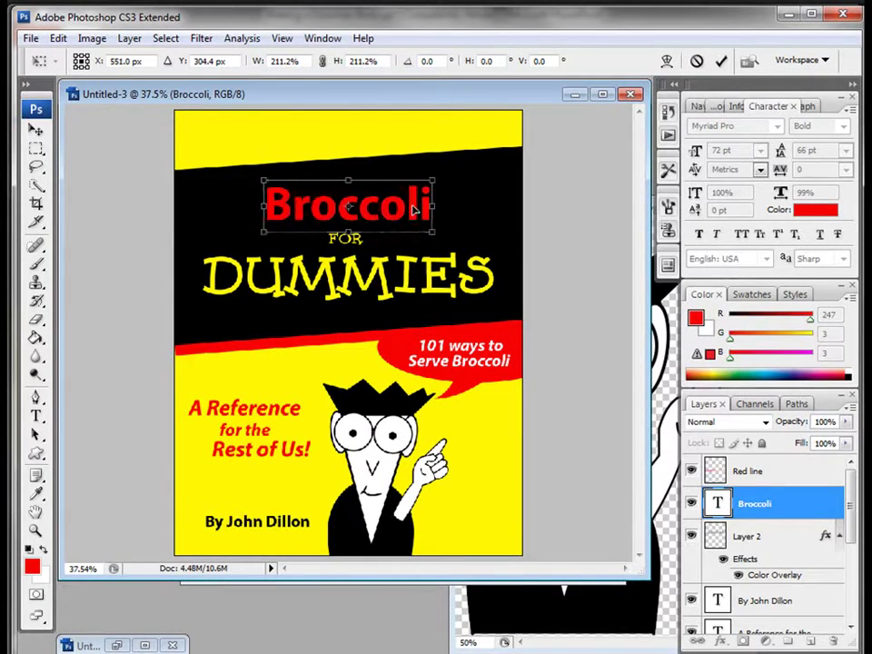
key(Return)
- Make Broccoli white Bold Italic and nudge it right to centre it above FOR DUMMIES
click(36, 416)
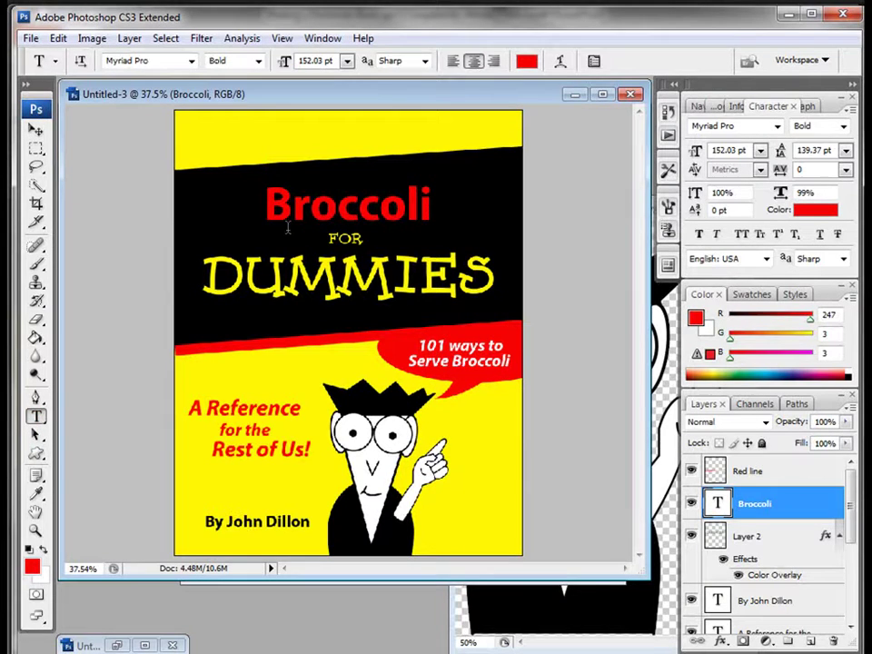
drag(265, 205, 450, 208)
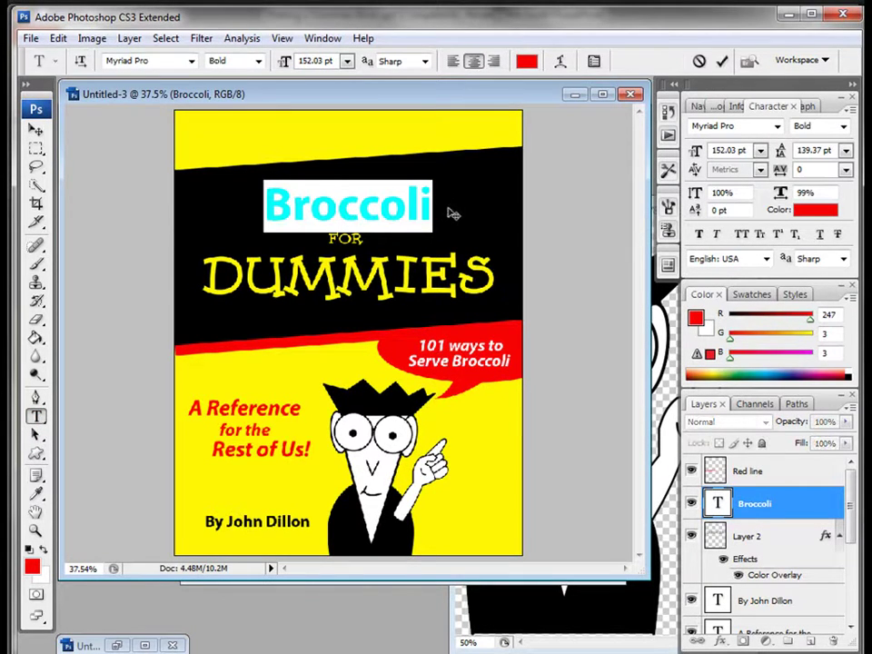
click(44, 550)
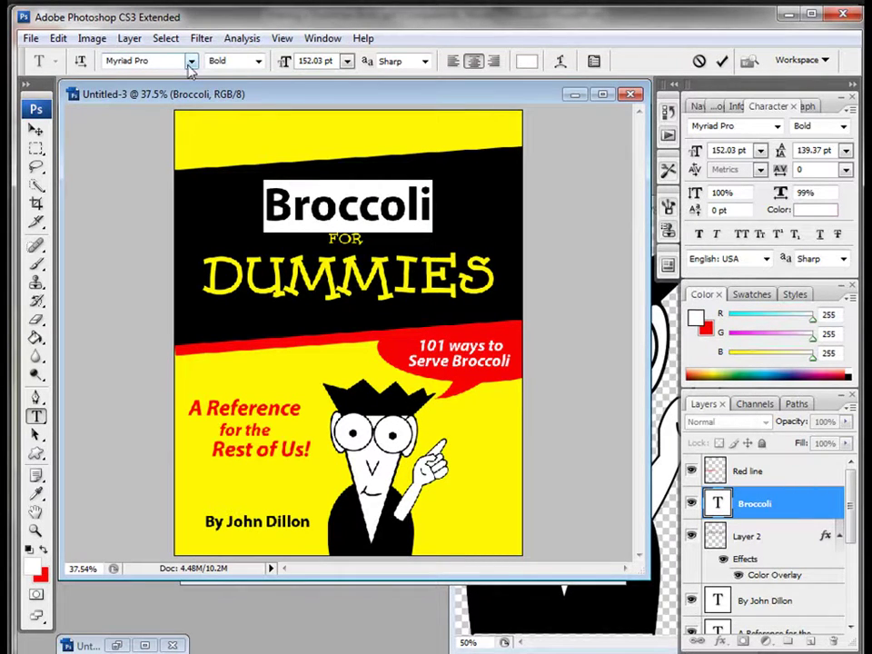
click(258, 61)
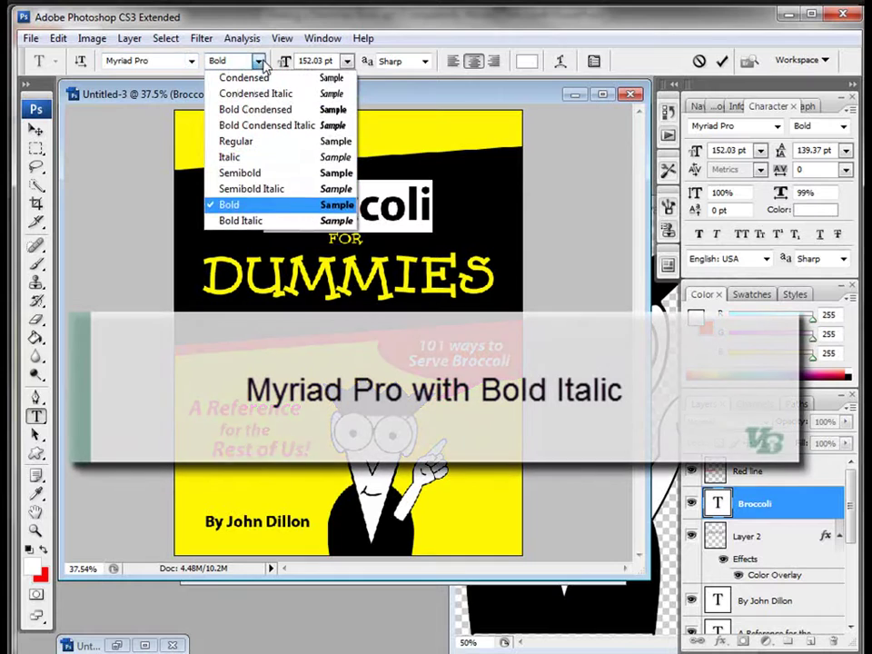
click(241, 220)
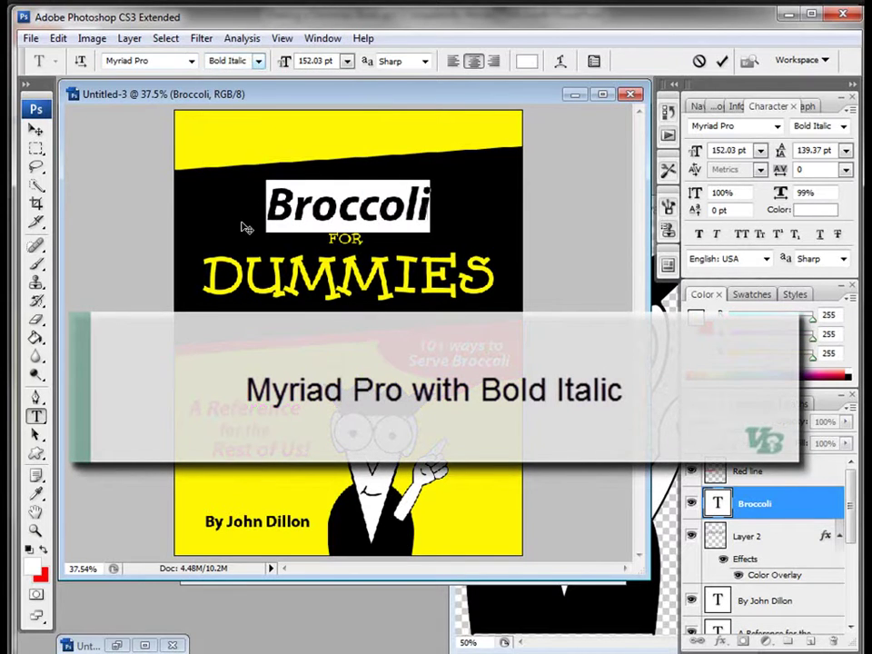
click(36, 130)
drag(322, 207, 341, 205)
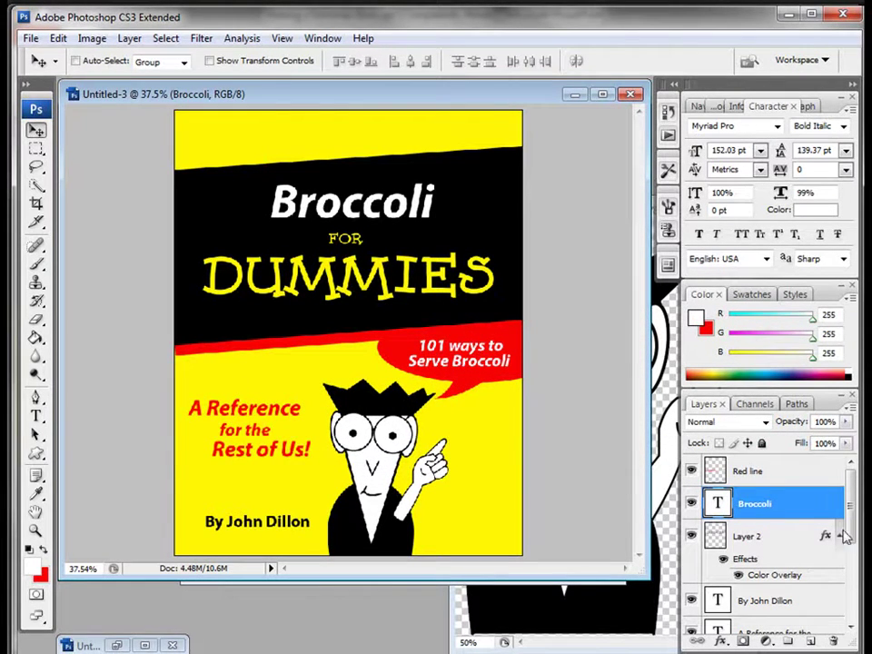
- Rename Layer 2 to 'Dummies'
click(743, 539)
double_click(743, 538)
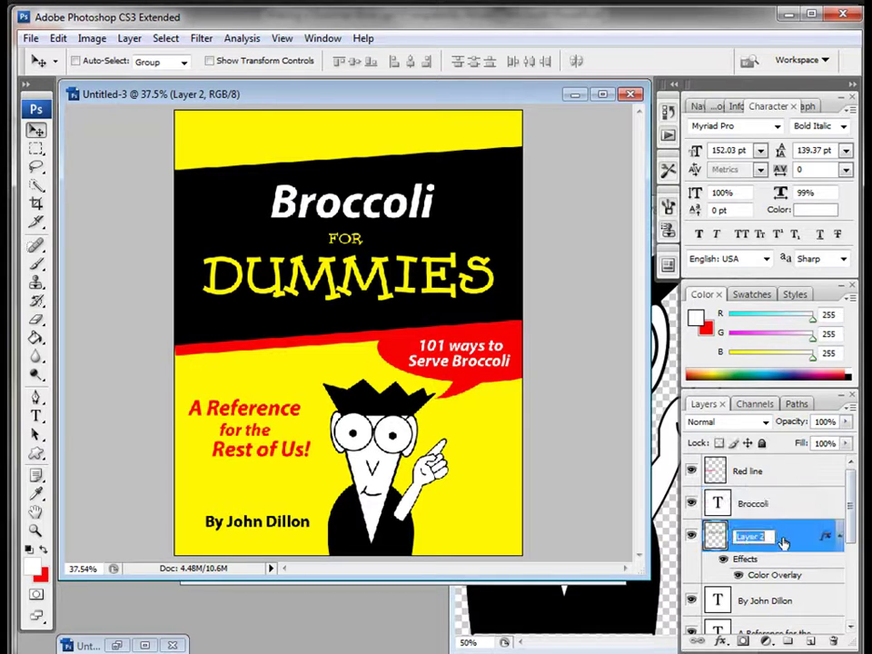
text(Dummies)
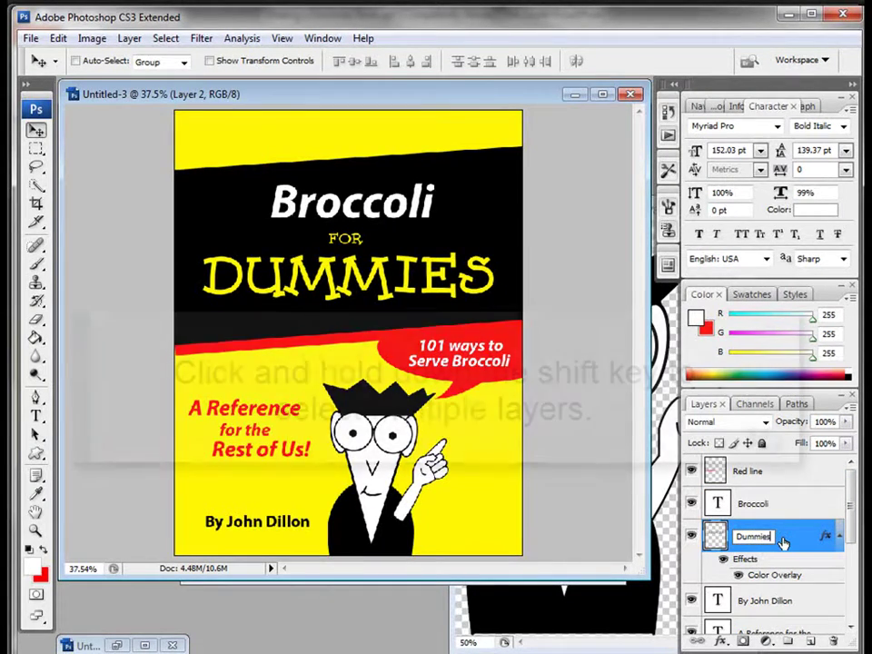
key(Return)
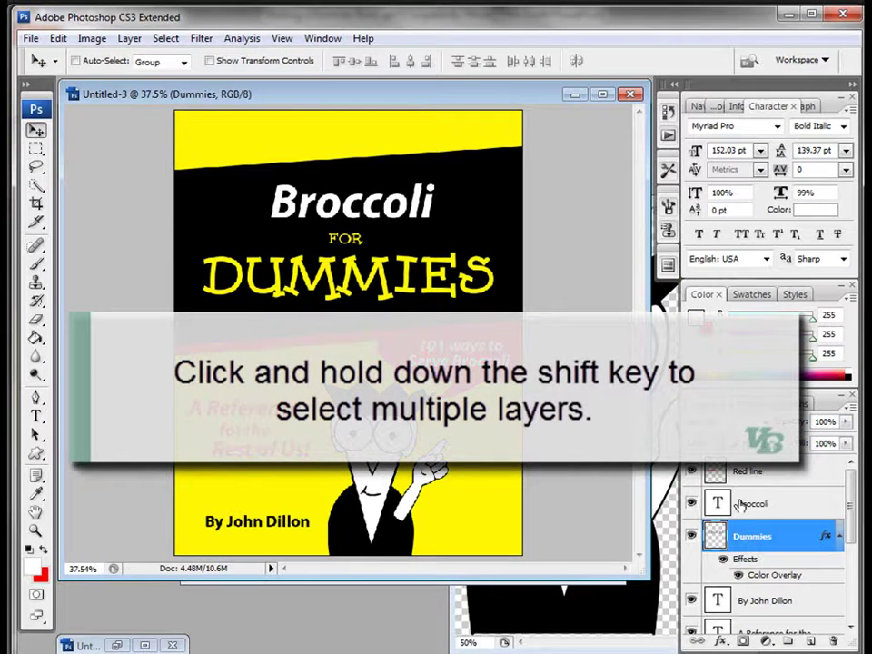
- Rotate the Broccoli and Dummies layers together by about -3.8° to follow the band
shift+click(750, 504)
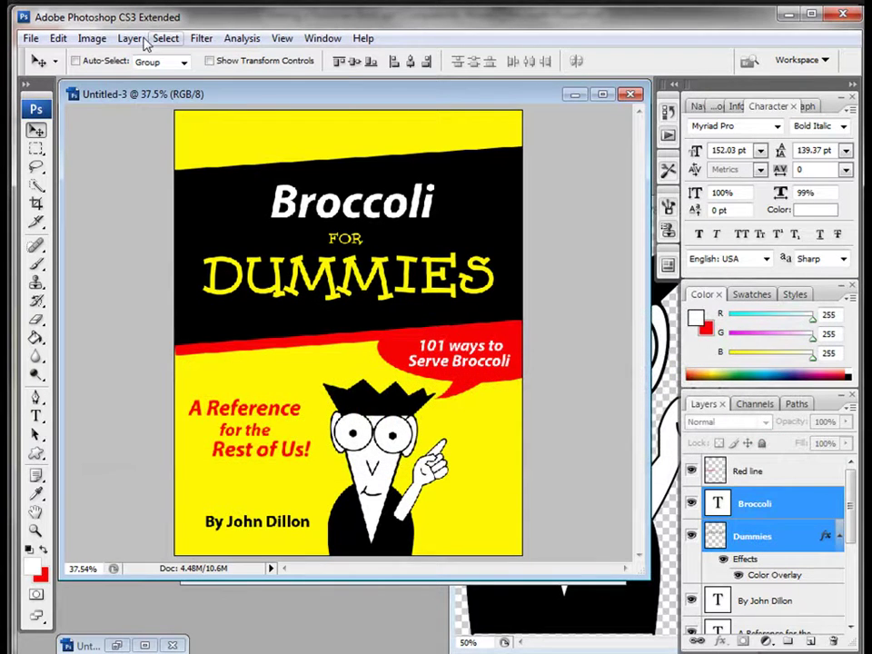
click(58, 39)
click(100, 315)
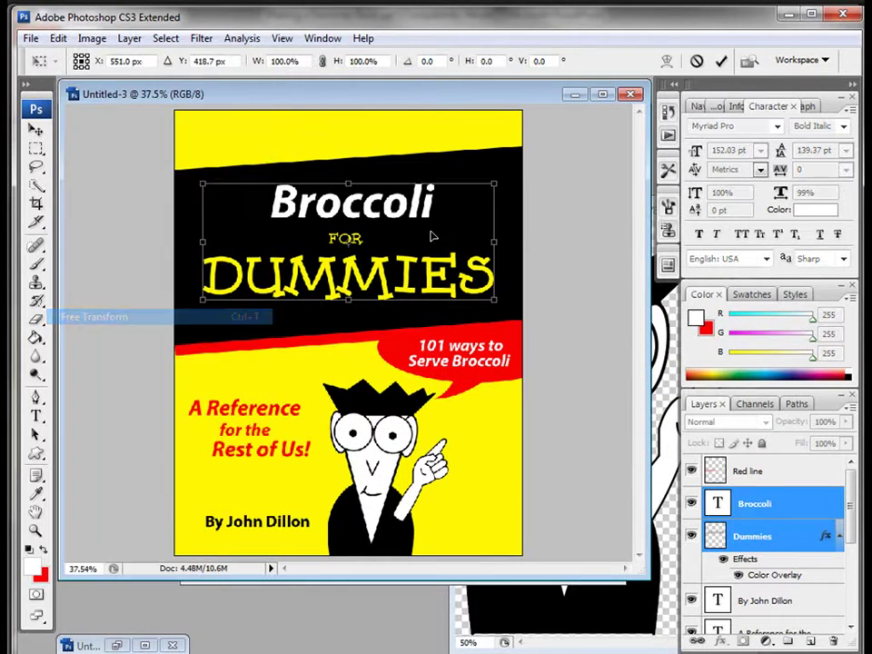
drag(507, 179, 513, 163)
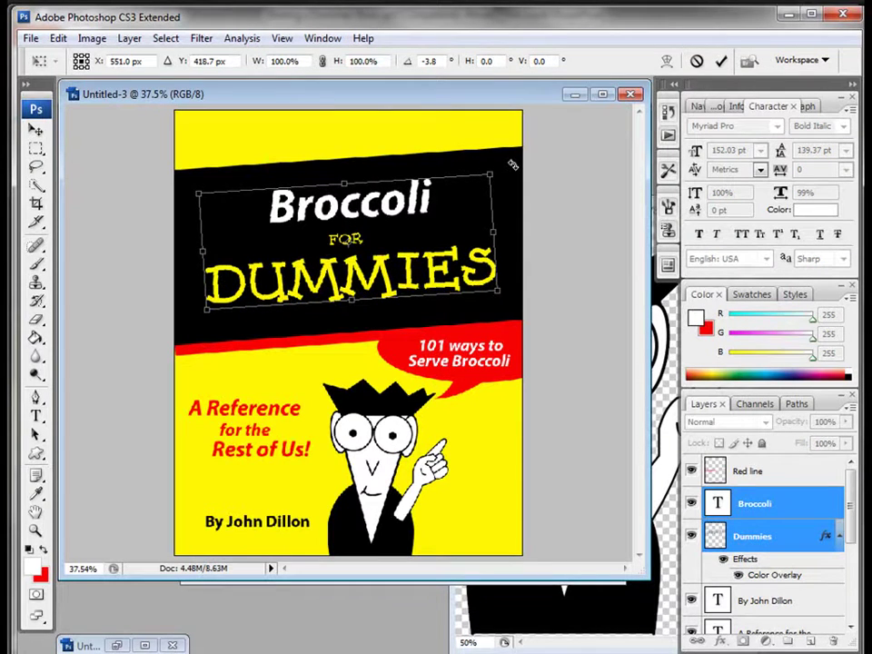
key(Return)
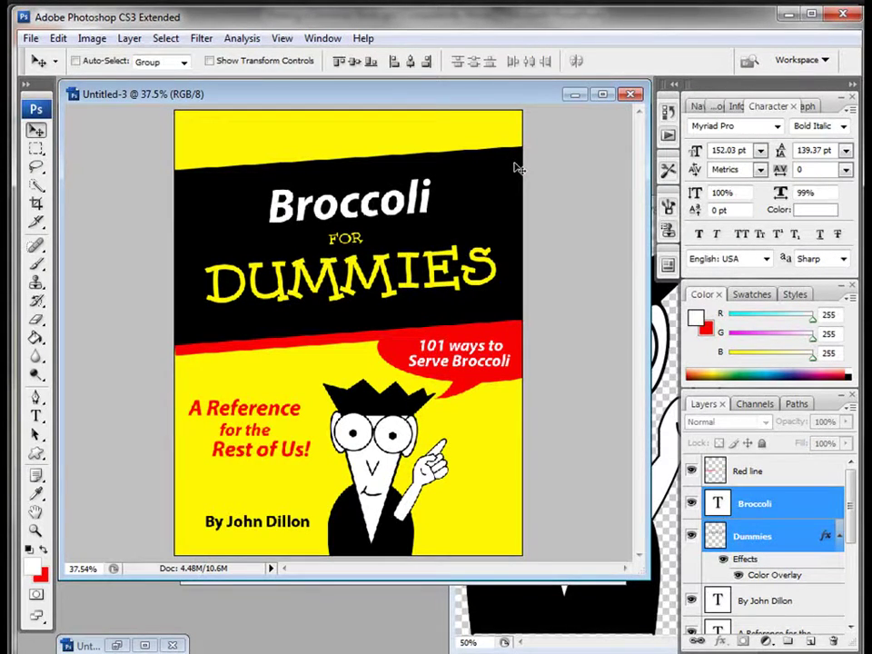
click(777, 472)
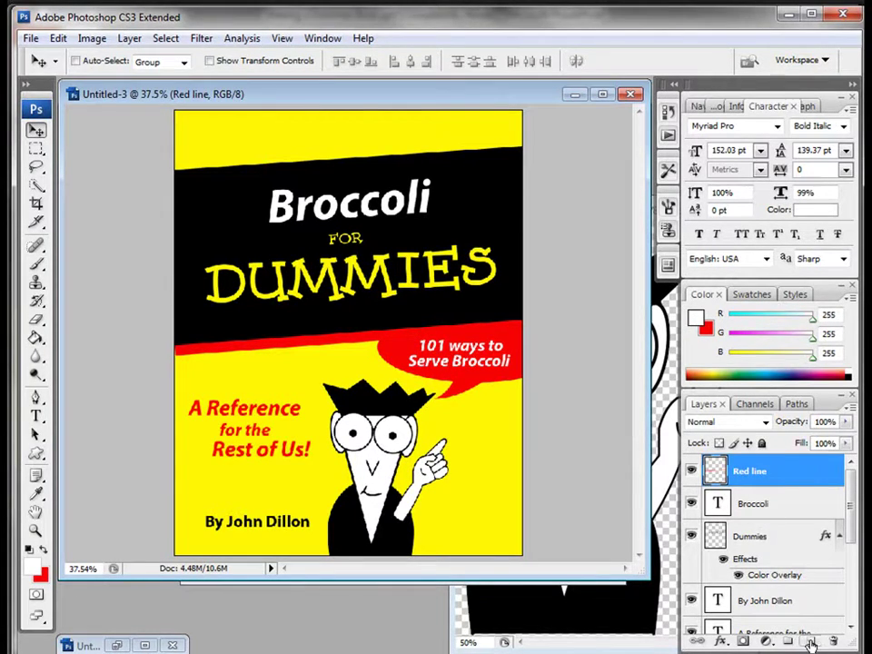
- Add an empty top layer and float the Layers panel near the artwork, undoing a plain Merge Visible
key(ctrl+shift+alt+n)
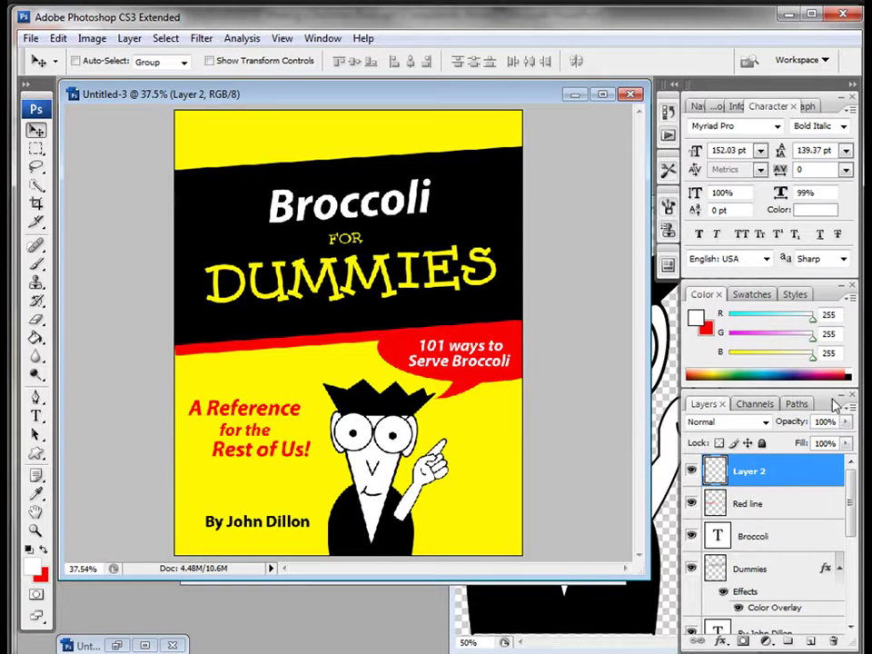
drag(842, 405, 586, 185)
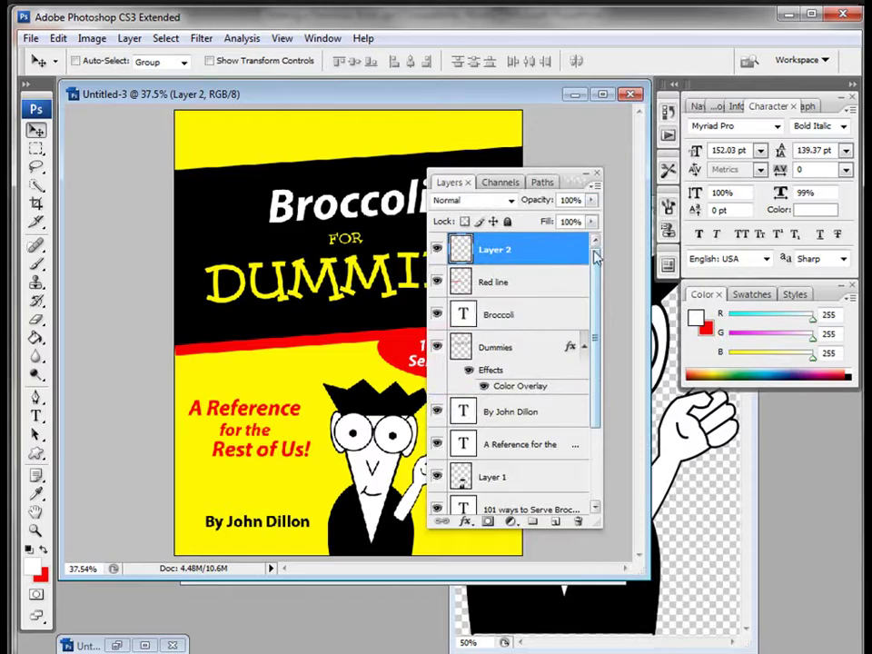
click(594, 189)
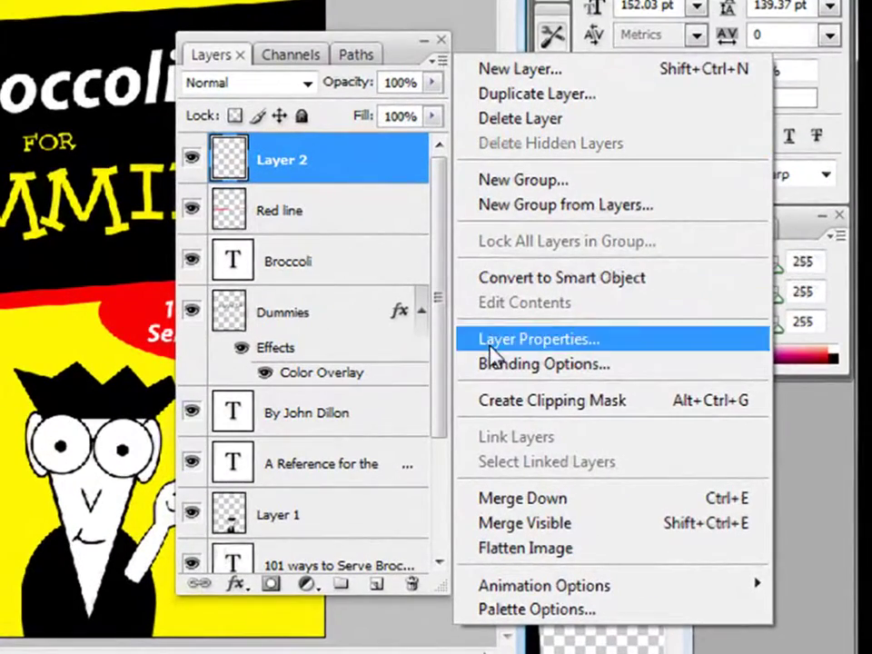
click(516, 524)
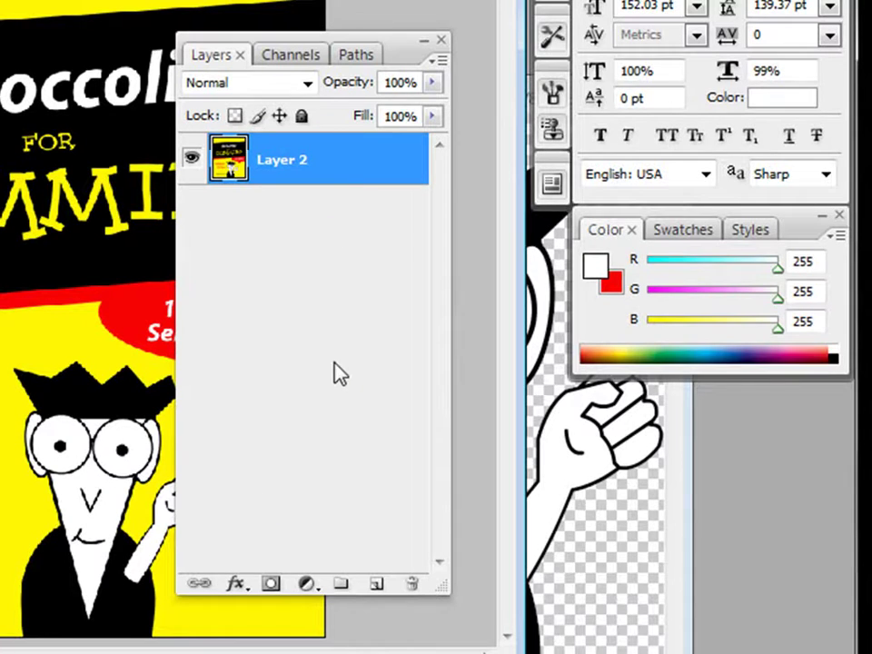
key(ctrl+z)
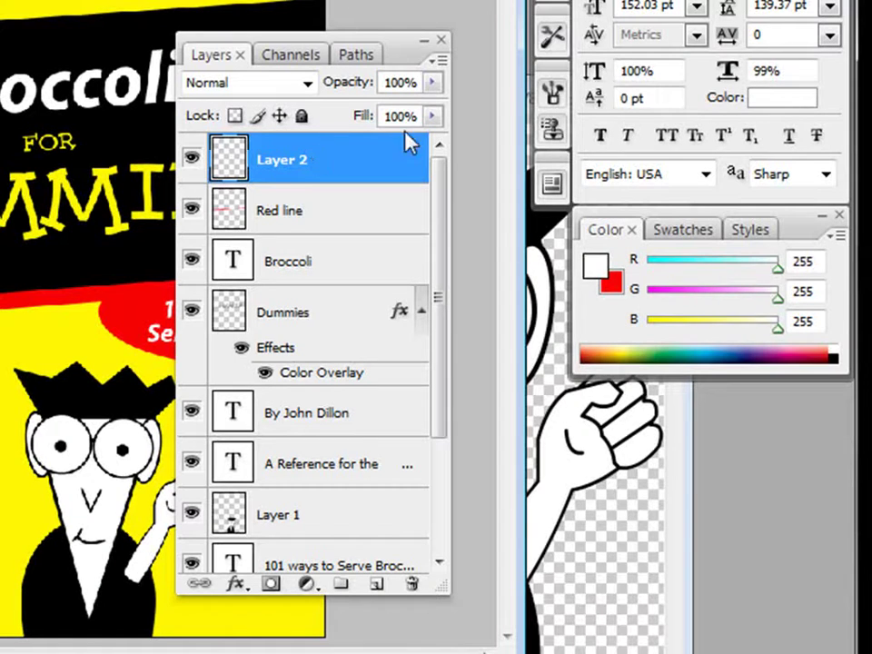
- Stamp a merged copy of all visible layers into the new top Layer 2
click(440, 60)
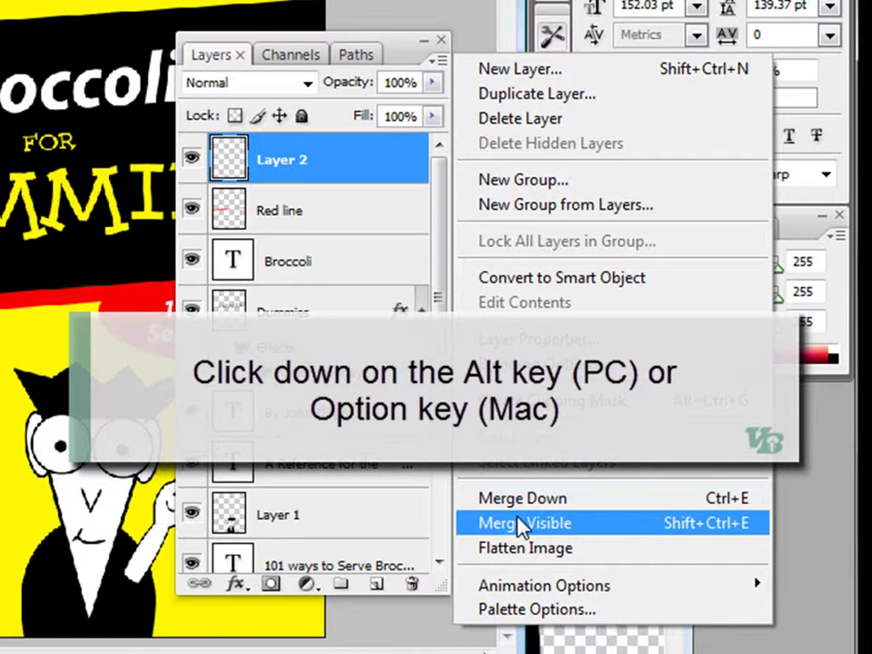
alt+click(521, 525)
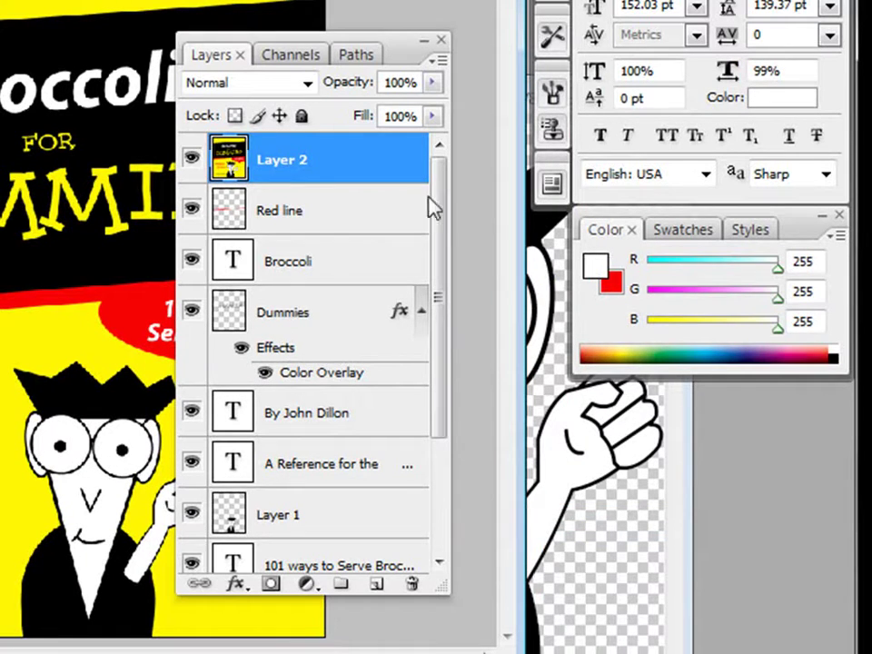
drag(429, 196, 439, 360)
drag(445, 438, 450, 188)
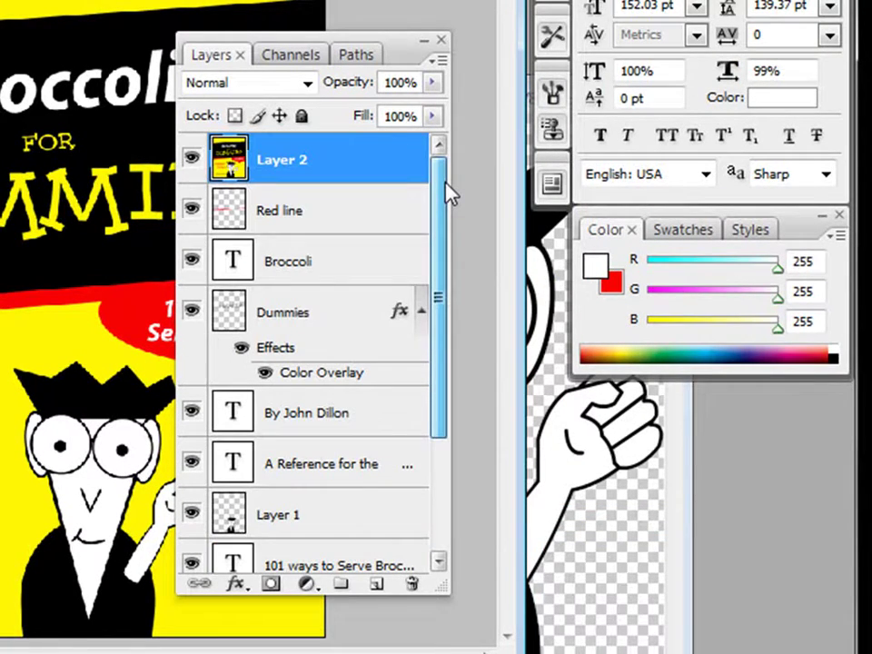